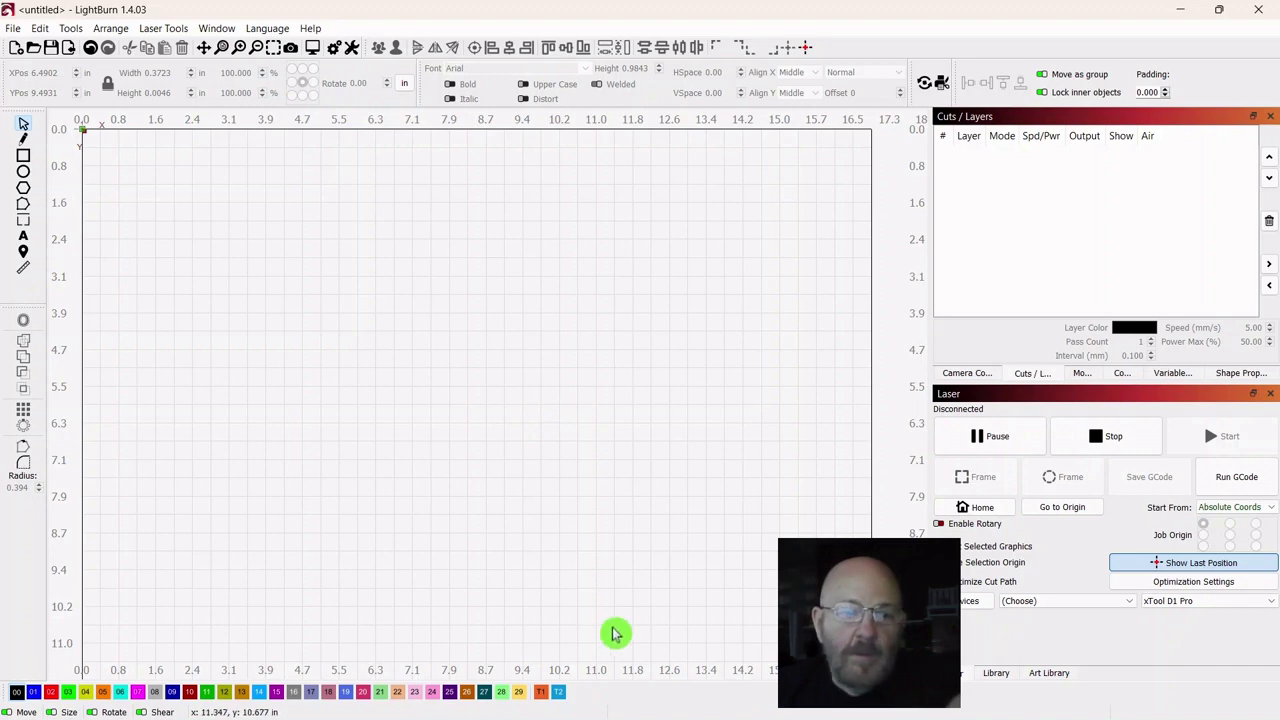
View the cutting-board reference photo, then minimize Photos to return to the empty LightBurn canvas.
{"action": "left_click", "coordinate": [725, 705]}
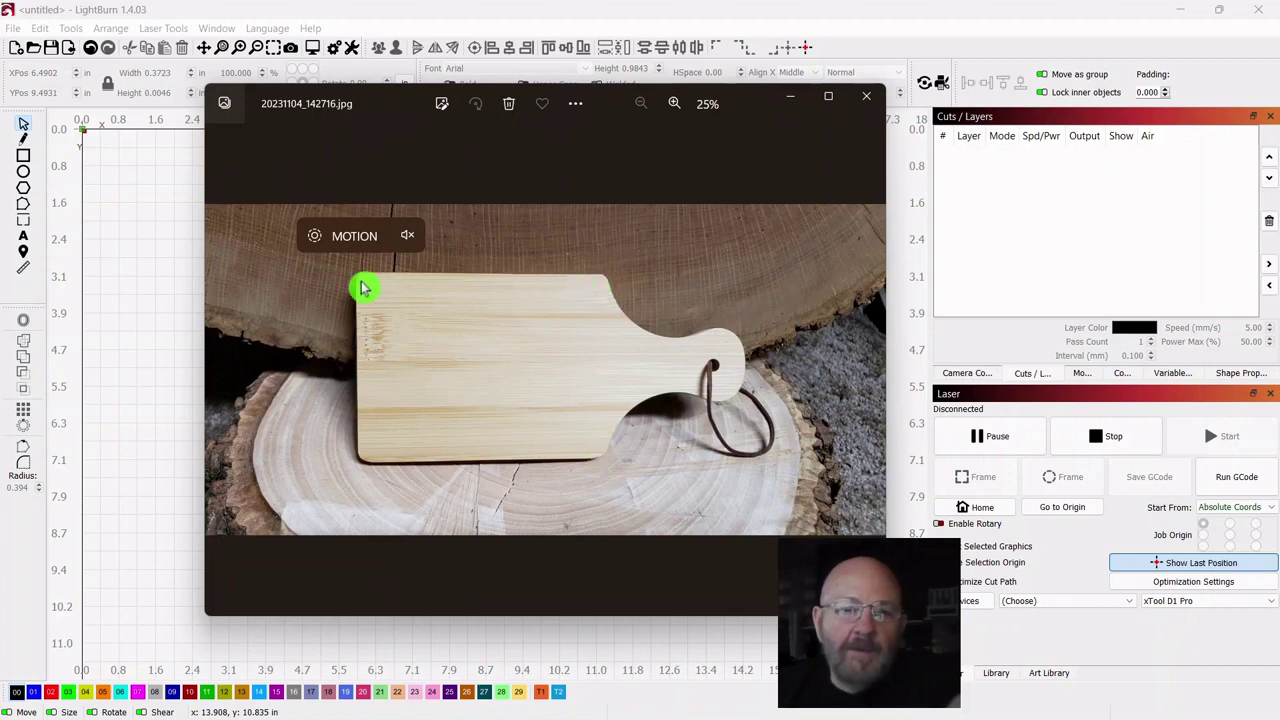
{"action": "left_click", "coordinate": [789, 103]}
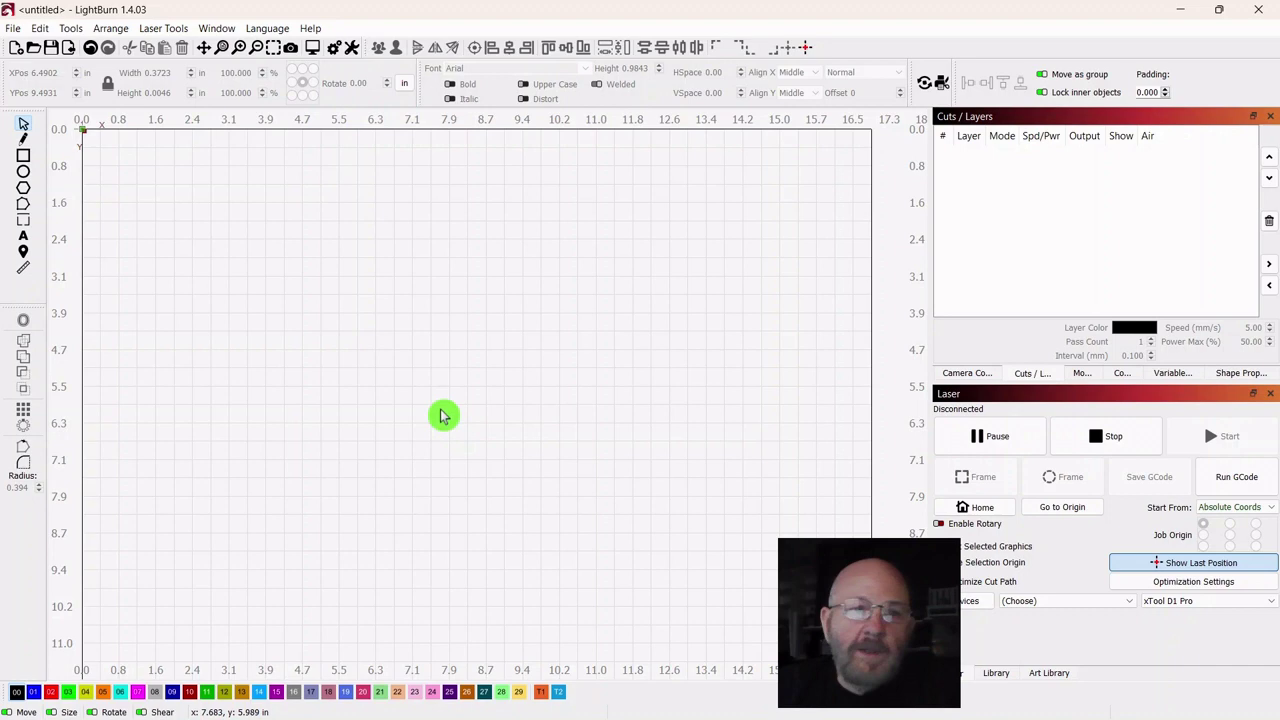
Draw a rectangle near the page centre and assign it to the T1 tool layer.
{"action": "left_click", "coordinate": [24, 157]}
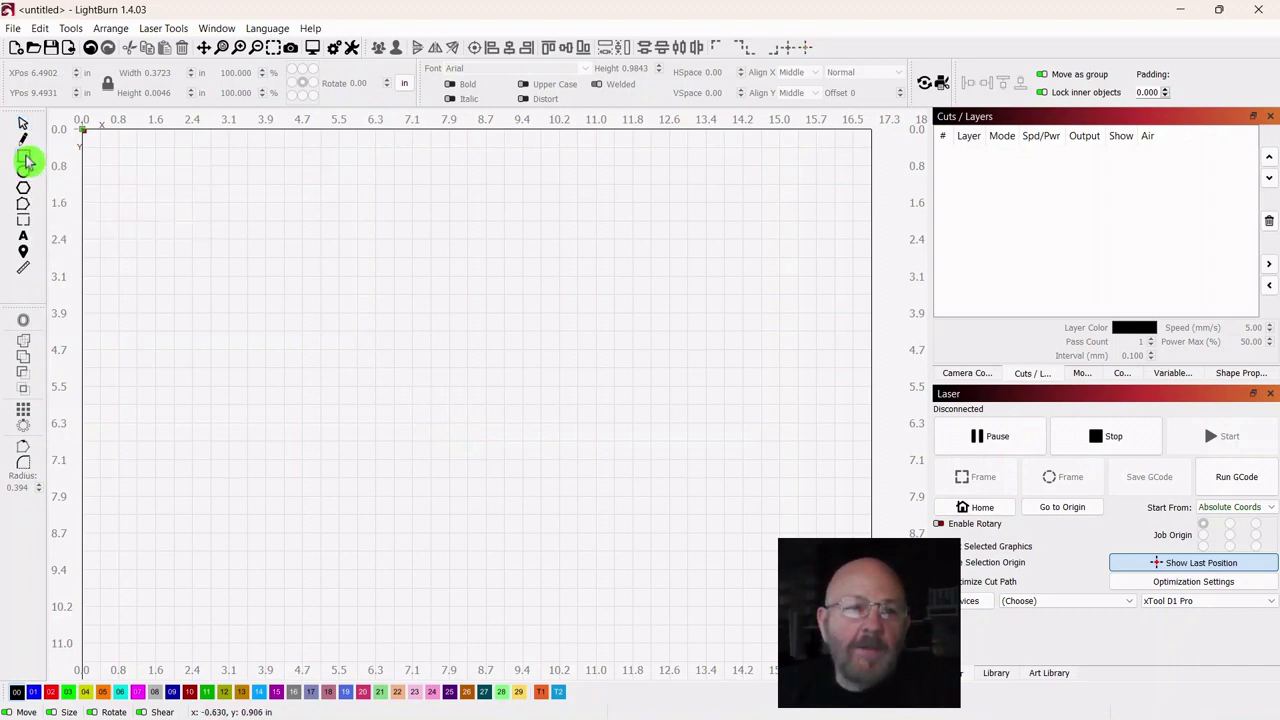
{"action": "left_click_drag", "start_coordinate": [345, 255], "coordinate": [645, 478]}
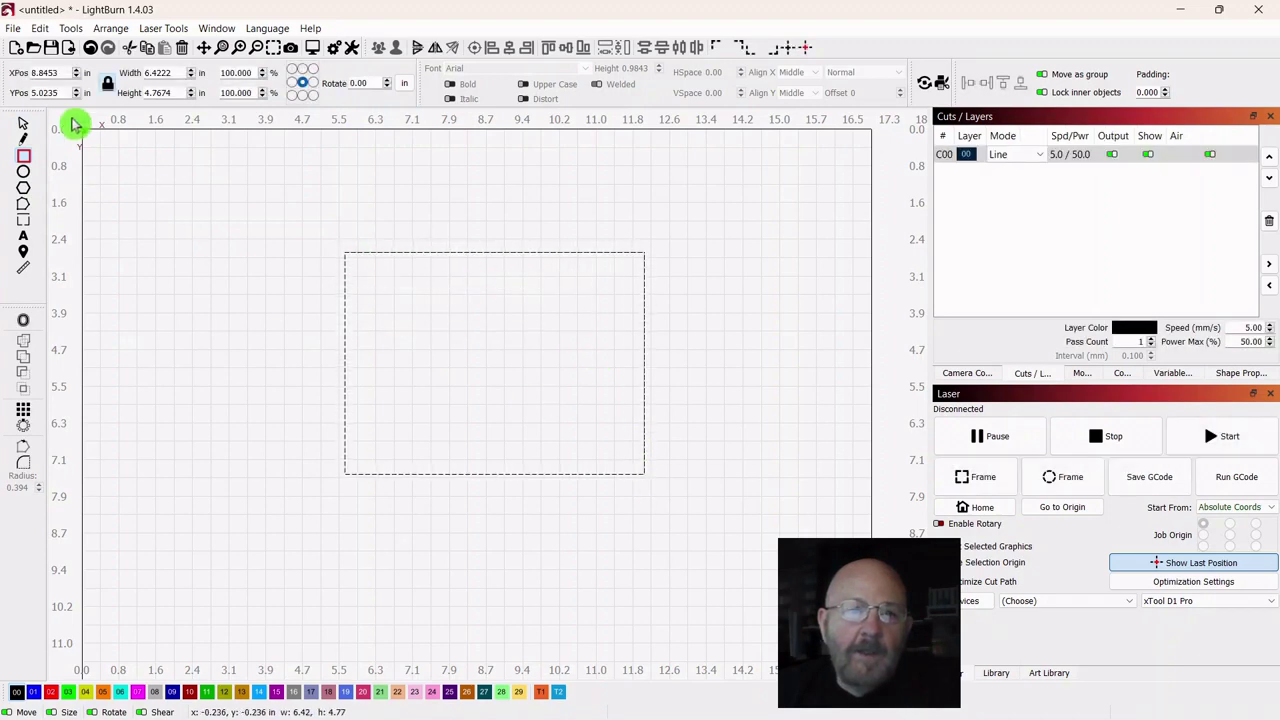
{"action": "left_click", "coordinate": [24, 128]}
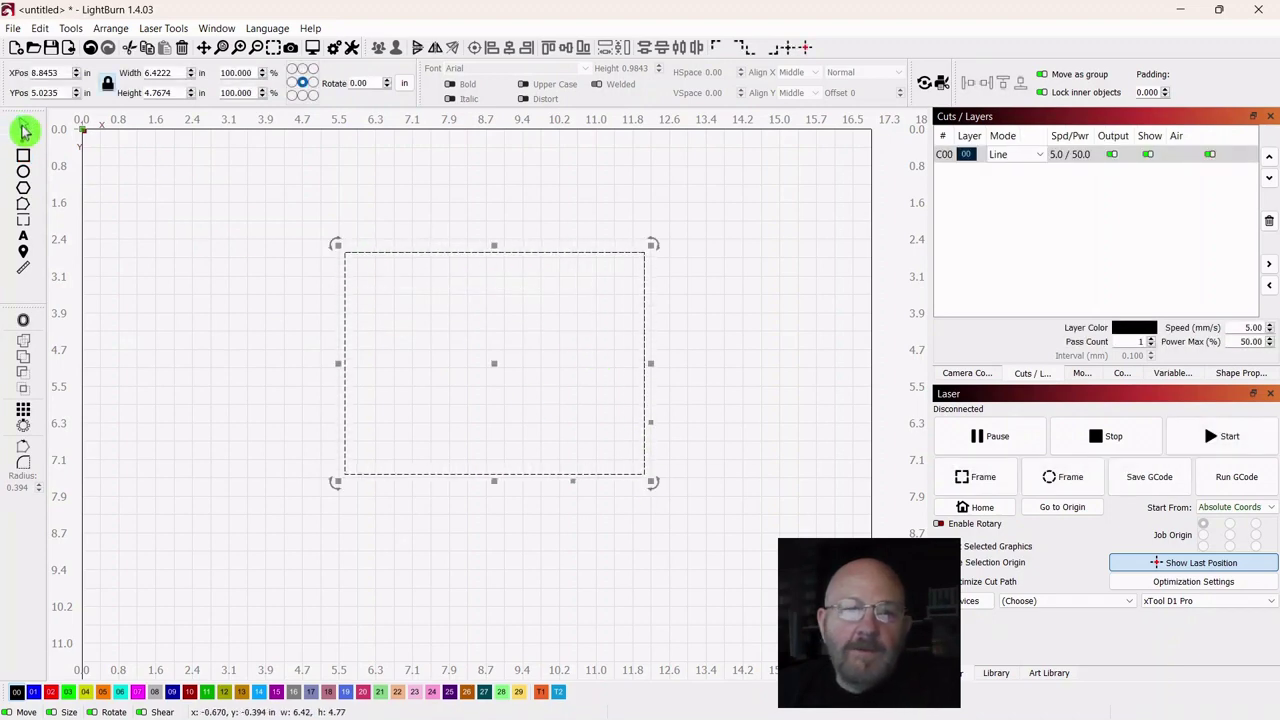
{"action": "left_click", "coordinate": [541, 692]}
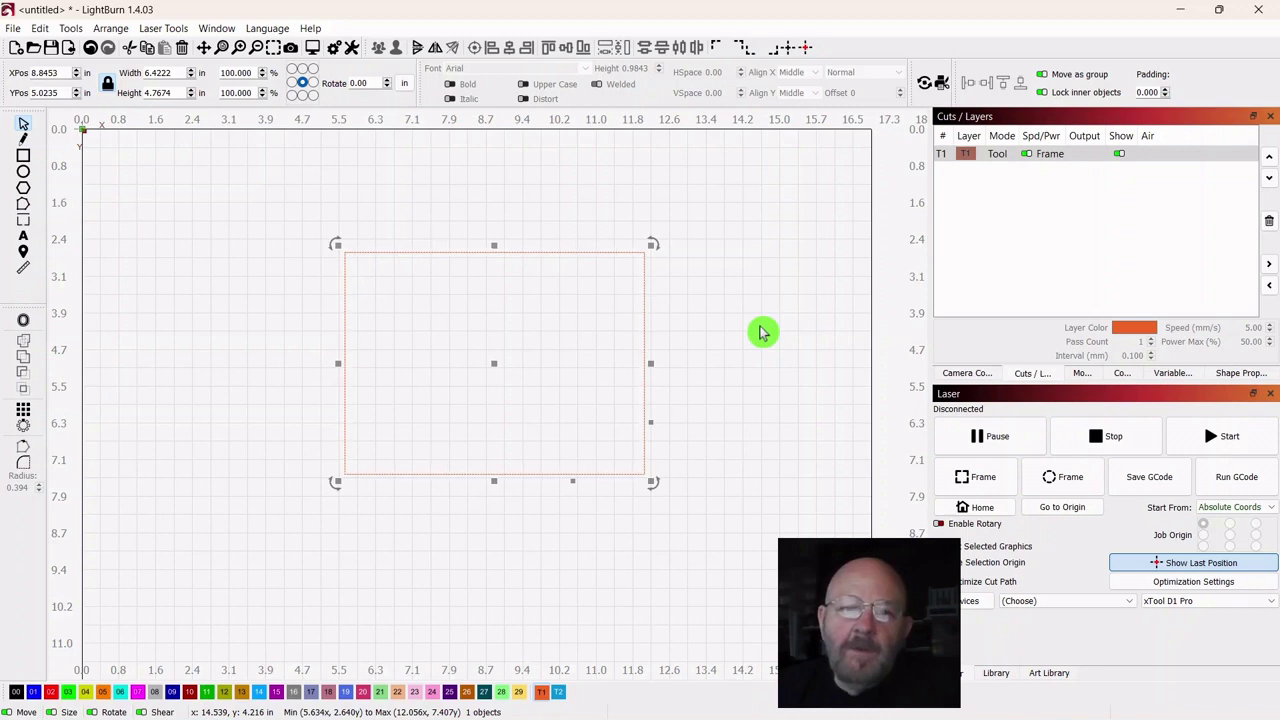
{"action": "left_click_drag", "start_coordinate": [493, 364], "coordinate": [449, 358]}
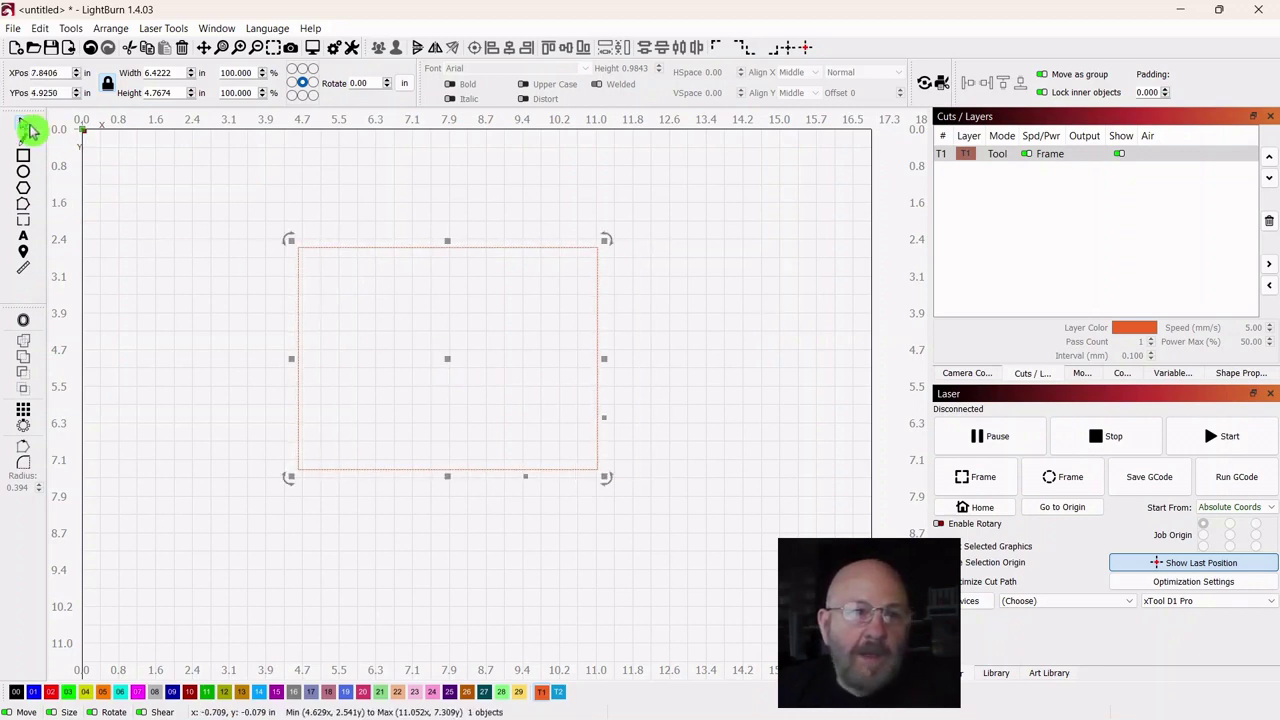
Resize the rectangle to 4.5 × 3.5 inches with the ratio unlocked, then relock proportions.
{"action": "left_click", "coordinate": [108, 86]}
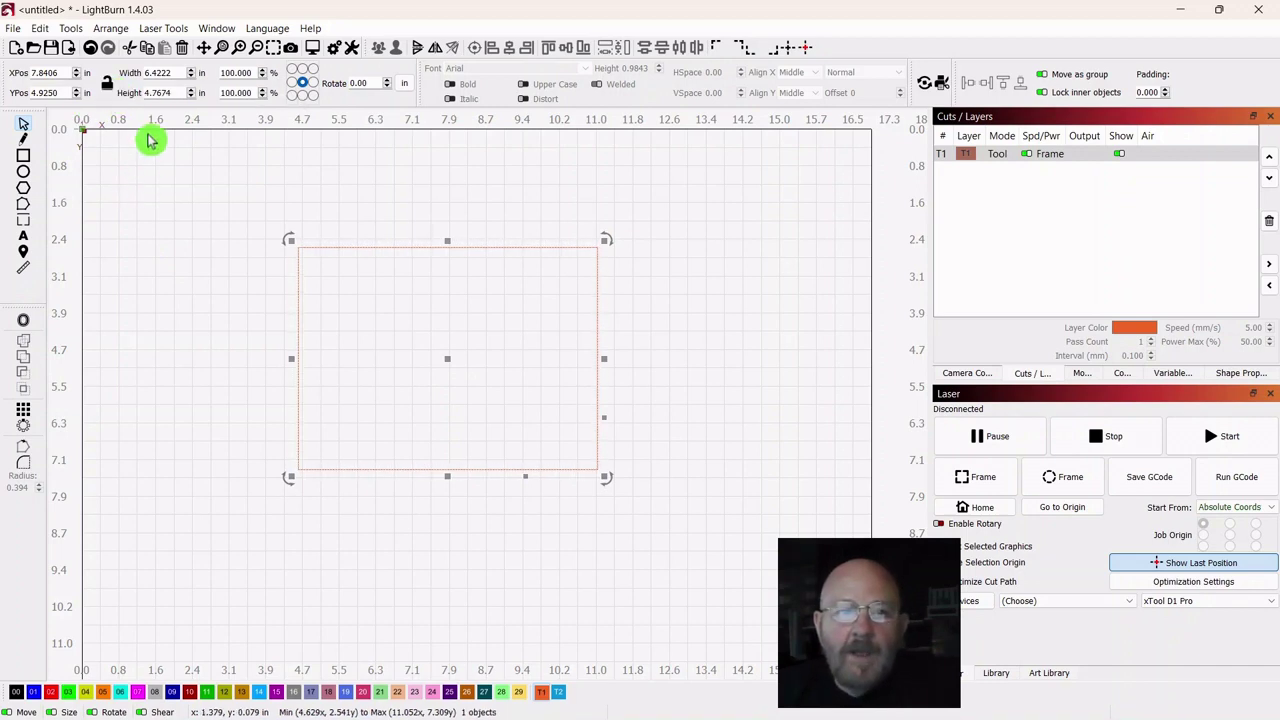
{"action": "double_click", "coordinate": [171, 72]}
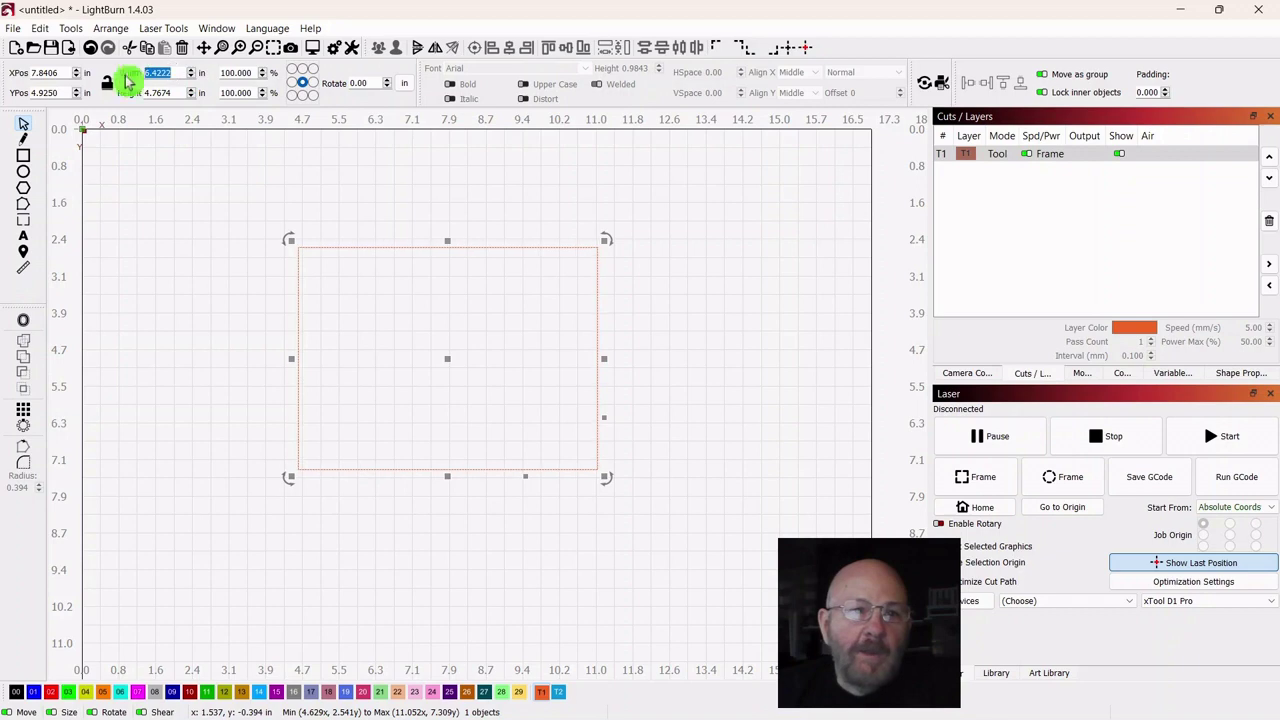
{"action": "type", "text": "4.5"}
{"action": "left_click", "coordinate": [200, 229]}
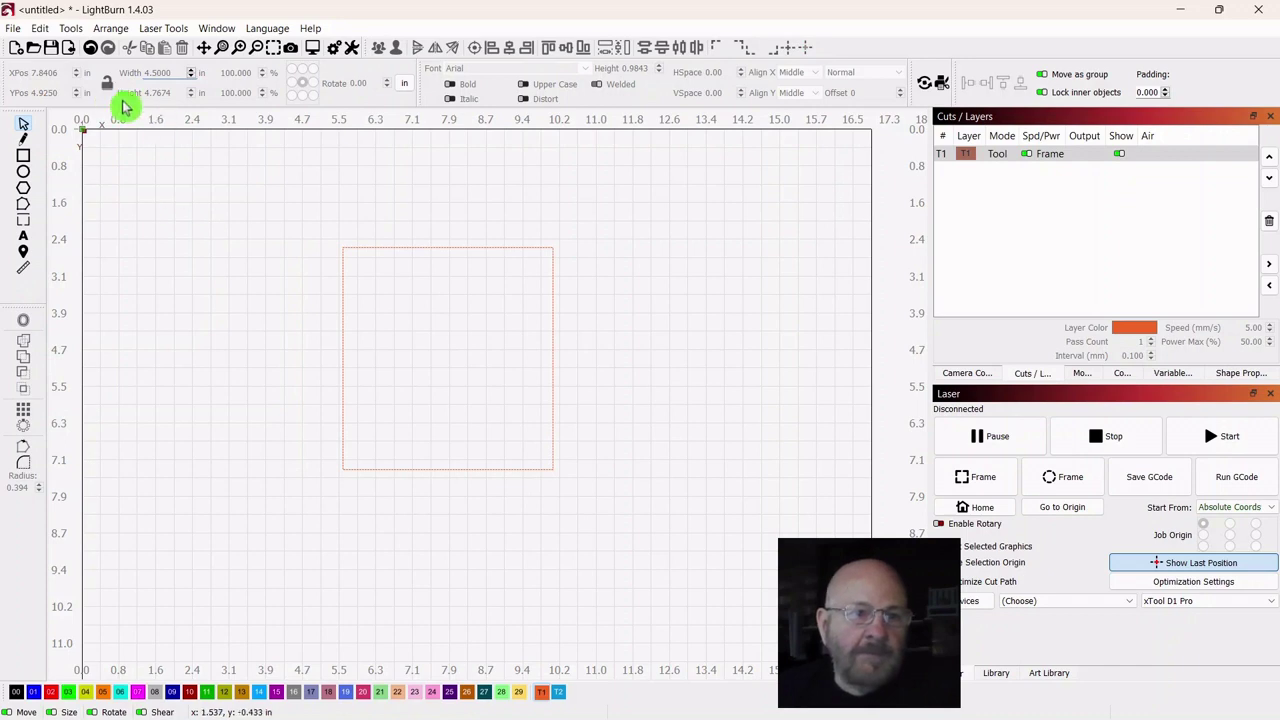
{"action": "left_click", "coordinate": [431, 346]}
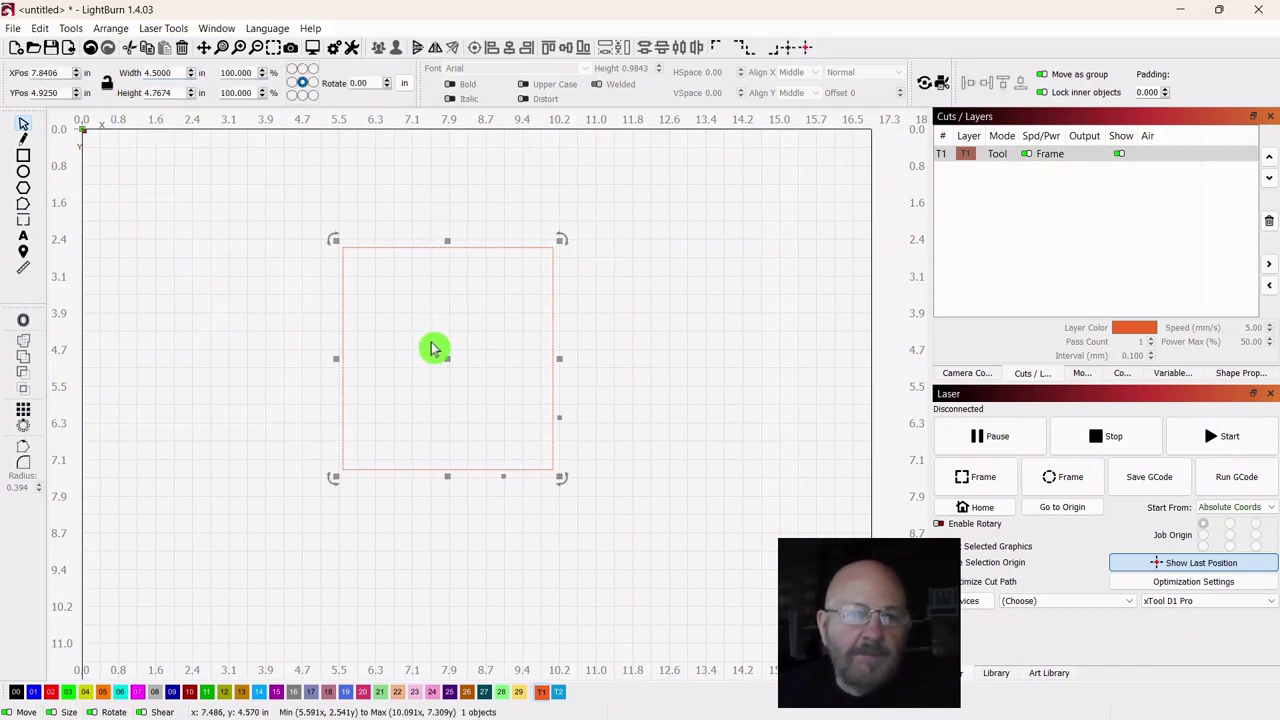
{"action": "double_click", "coordinate": [152, 92]}
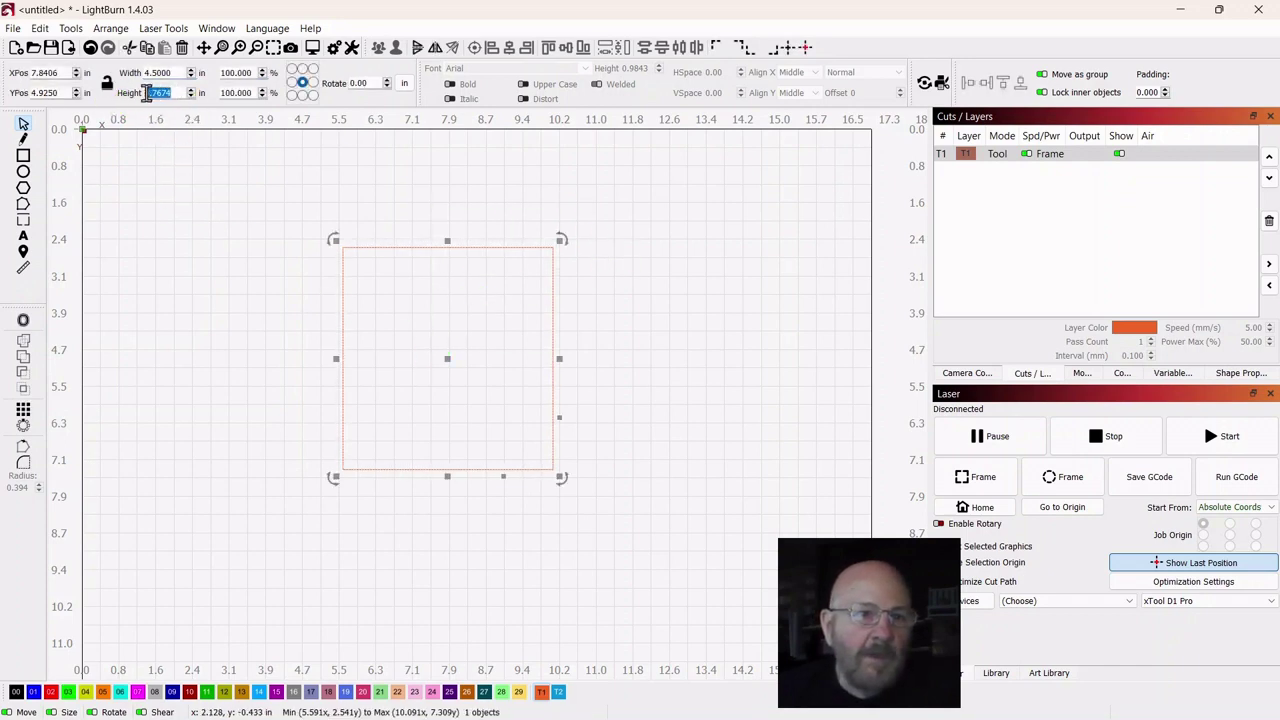
{"action": "left_click", "coordinate": [174, 283]}
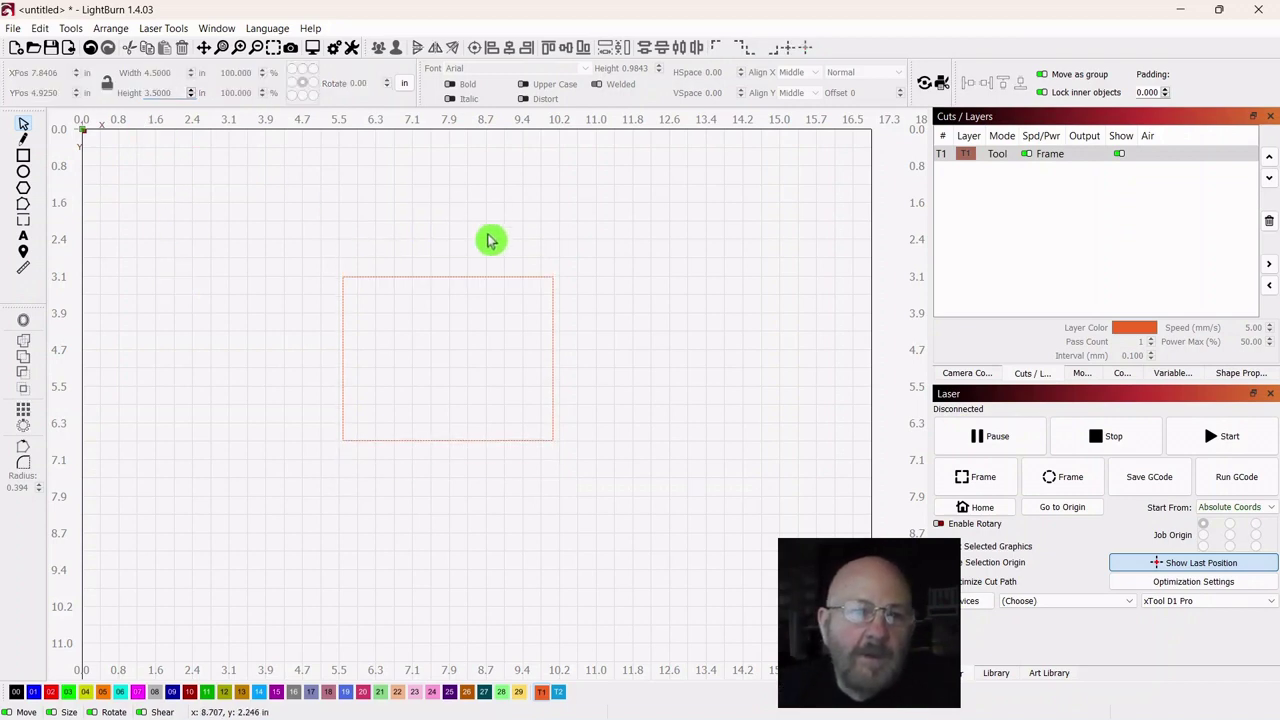
{"action": "left_click", "coordinate": [371, 397]}
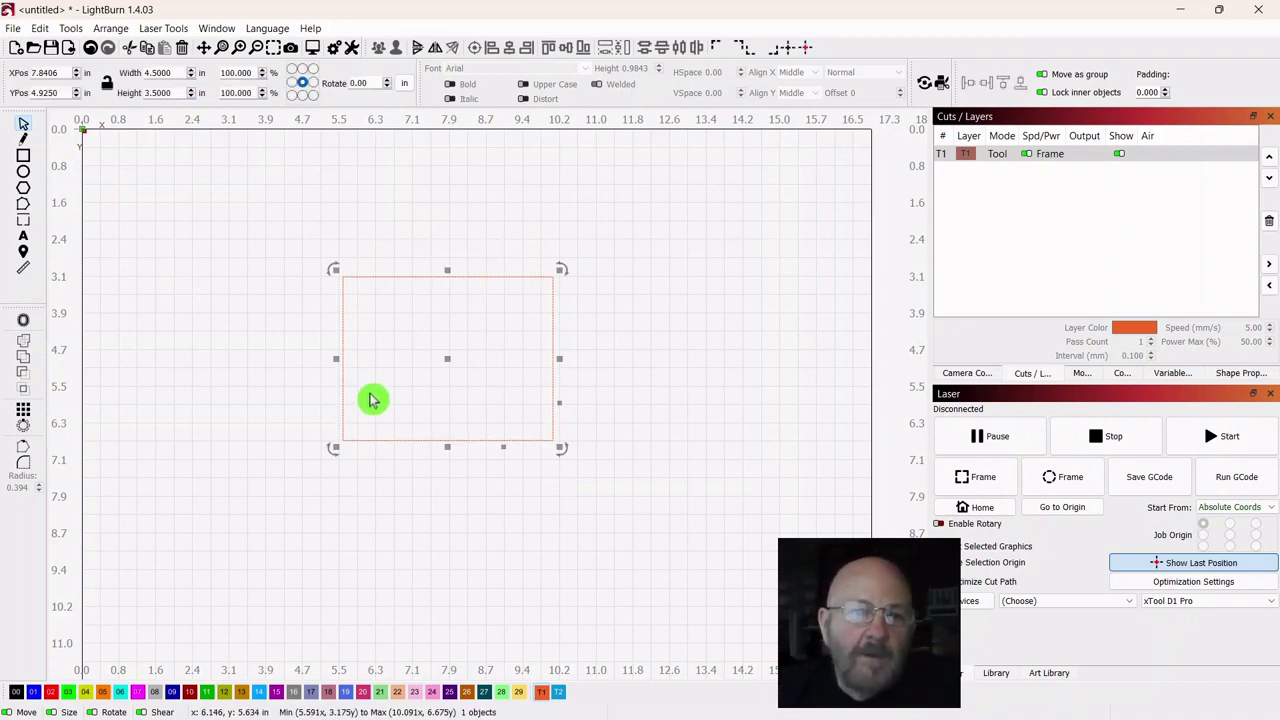
{"action": "left_click", "coordinate": [108, 85]}
{"action": "scroll", "coordinate": [151, 245], "scroll_direction": "up", "scroll_amount": 3}
{"action": "left_click_drag", "start_coordinate": [466, 397], "coordinate": [278, 261]}
{"action": "scroll", "coordinate": [249, 251], "scroll_direction": "down", "scroll_amount": 1}
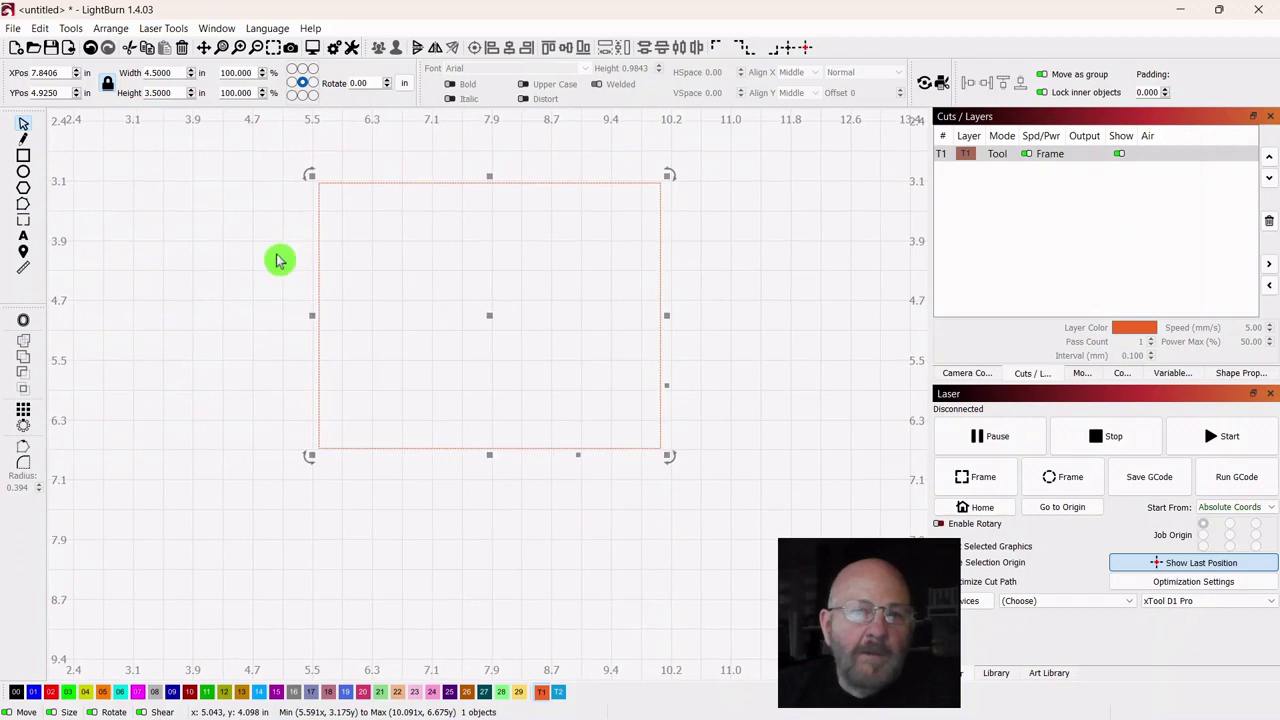
Import the gingerbread-and-trees SVG design onto the canvas.
{"action": "left_click", "coordinate": [749, 276]}
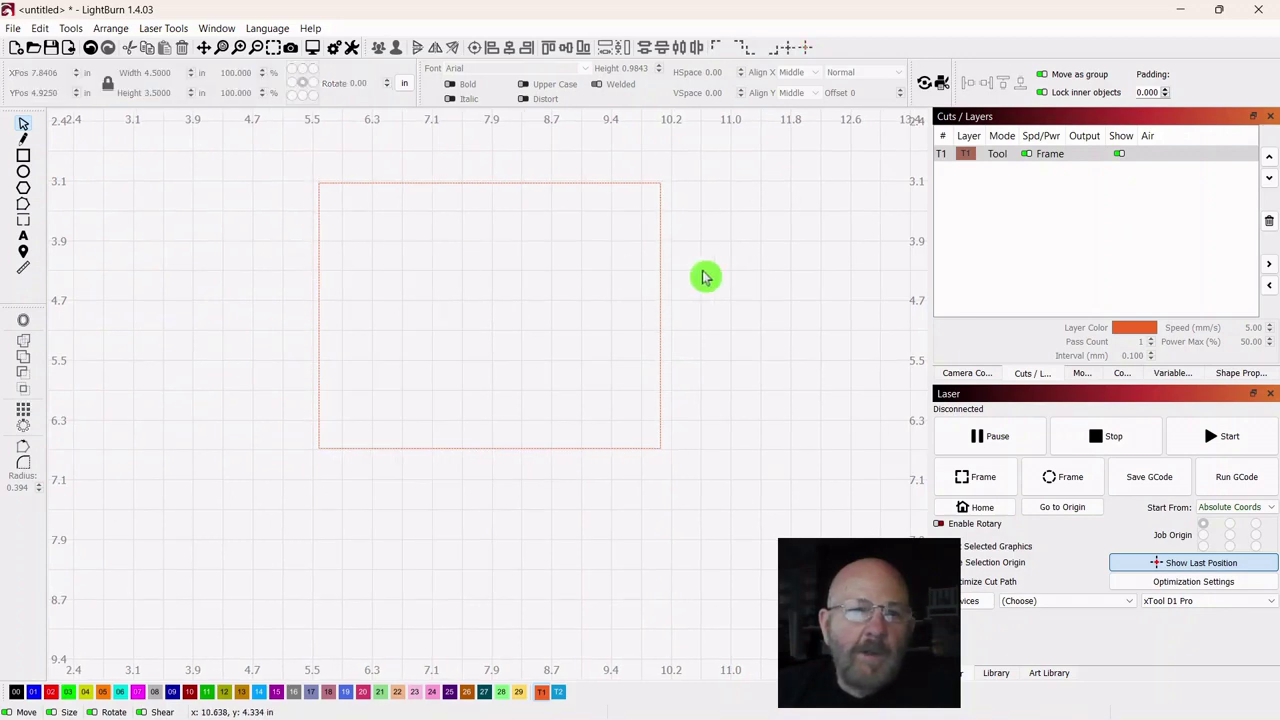
{"action": "left_click", "coordinate": [73, 50]}
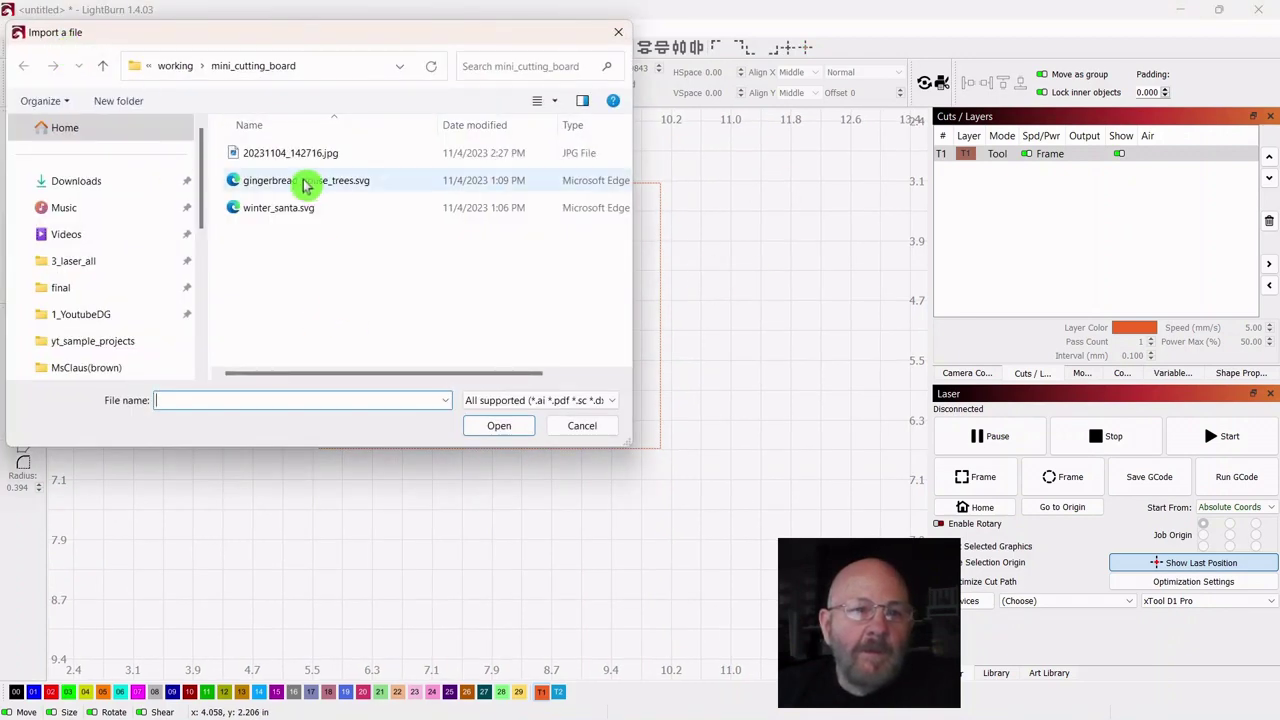
{"action": "double_click", "coordinate": [305, 182]}
{"action": "scroll", "coordinate": [621, 349], "scroll_direction": "down", "scroll_amount": 4}
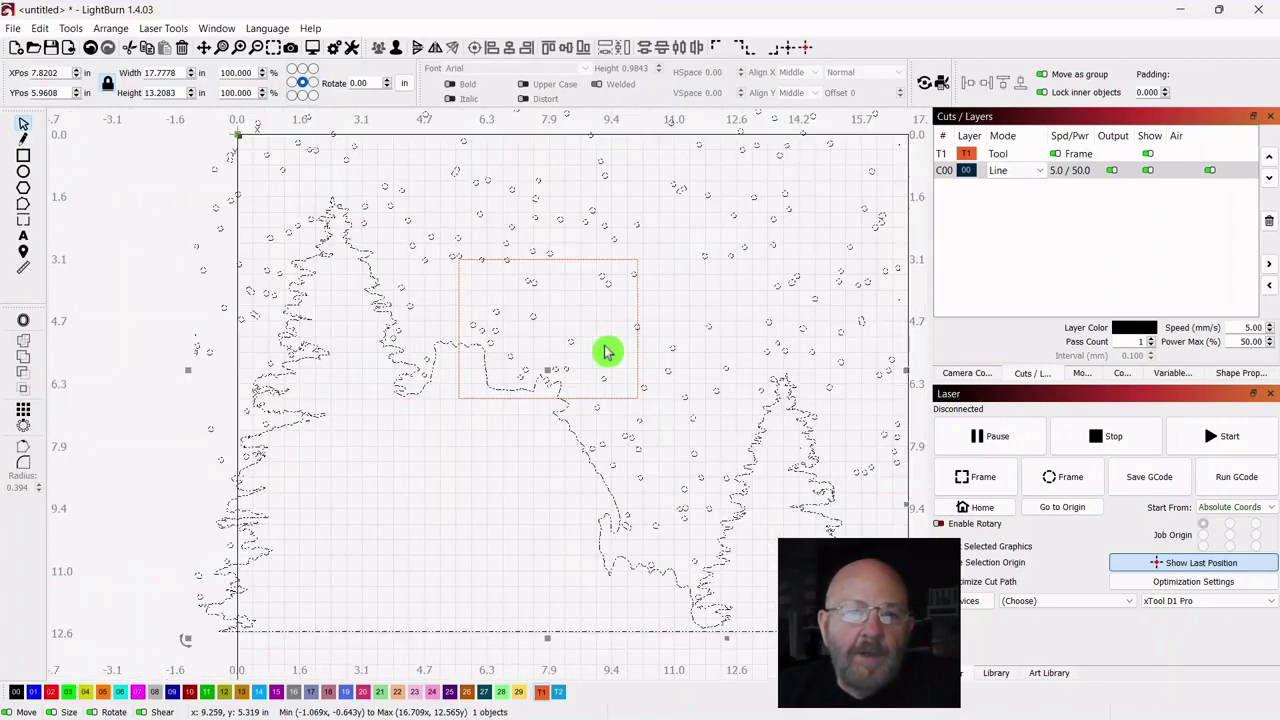
{"action": "scroll", "coordinate": [607, 350], "scroll_direction": "down", "scroll_amount": 3}
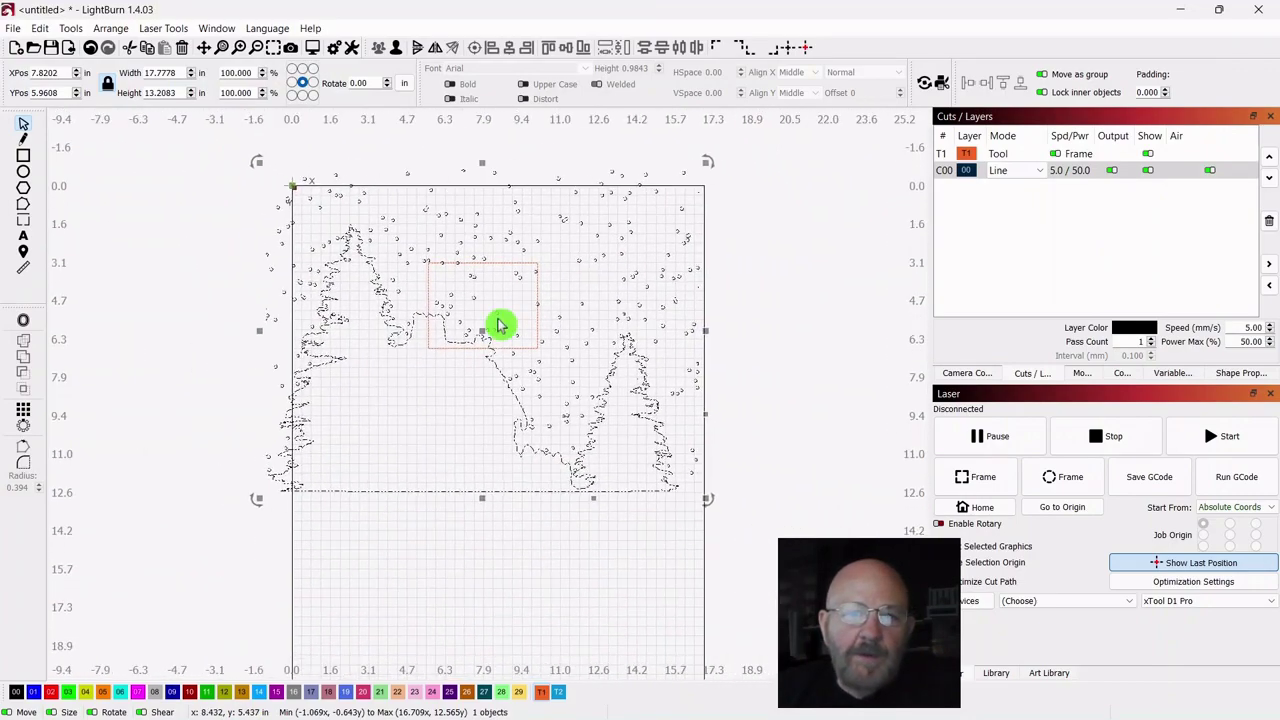
{"action": "scroll", "coordinate": [577, 303], "scroll_direction": "down", "scroll_amount": 3}
{"action": "scroll", "coordinate": [577, 303], "scroll_direction": "up", "scroll_amount": 3}
{"action": "scroll", "coordinate": [577, 303], "scroll_direction": "down", "scroll_amount": 1}
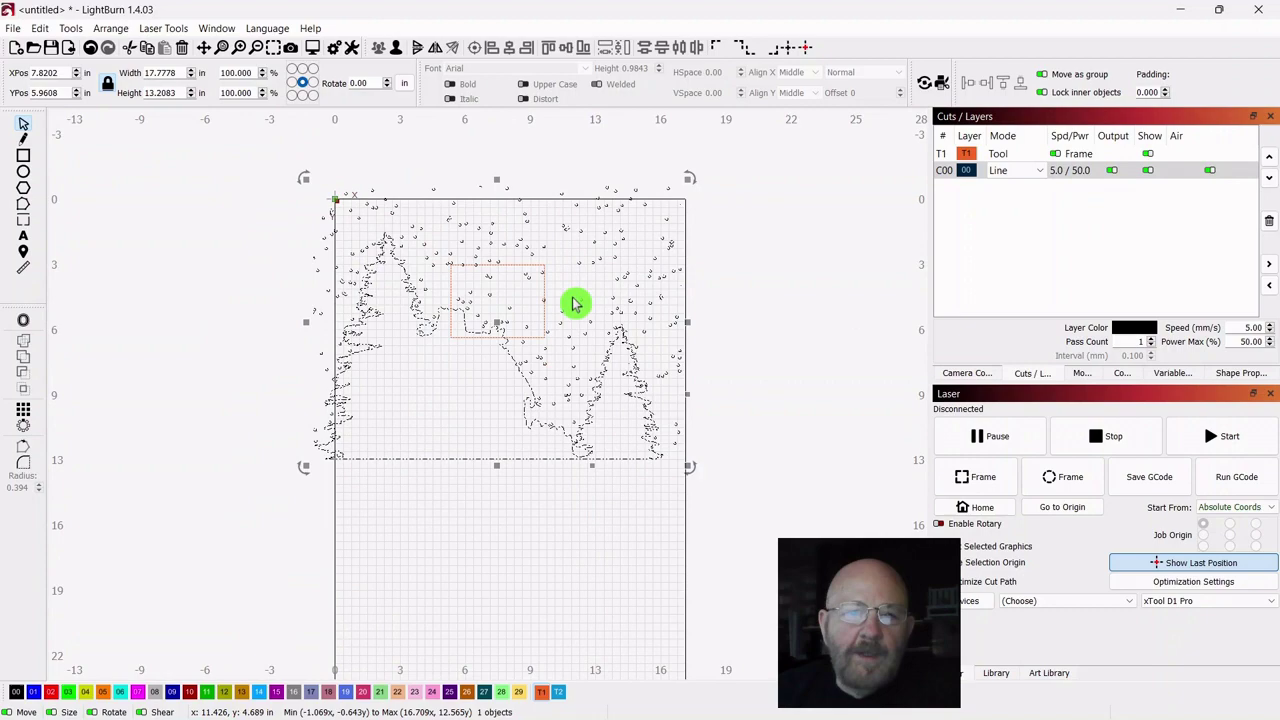
{"action": "scroll", "coordinate": [570, 330], "scroll_direction": "up", "scroll_amount": 2}
{"action": "scroll", "coordinate": [550, 318], "scroll_direction": "down", "scroll_amount": 2}
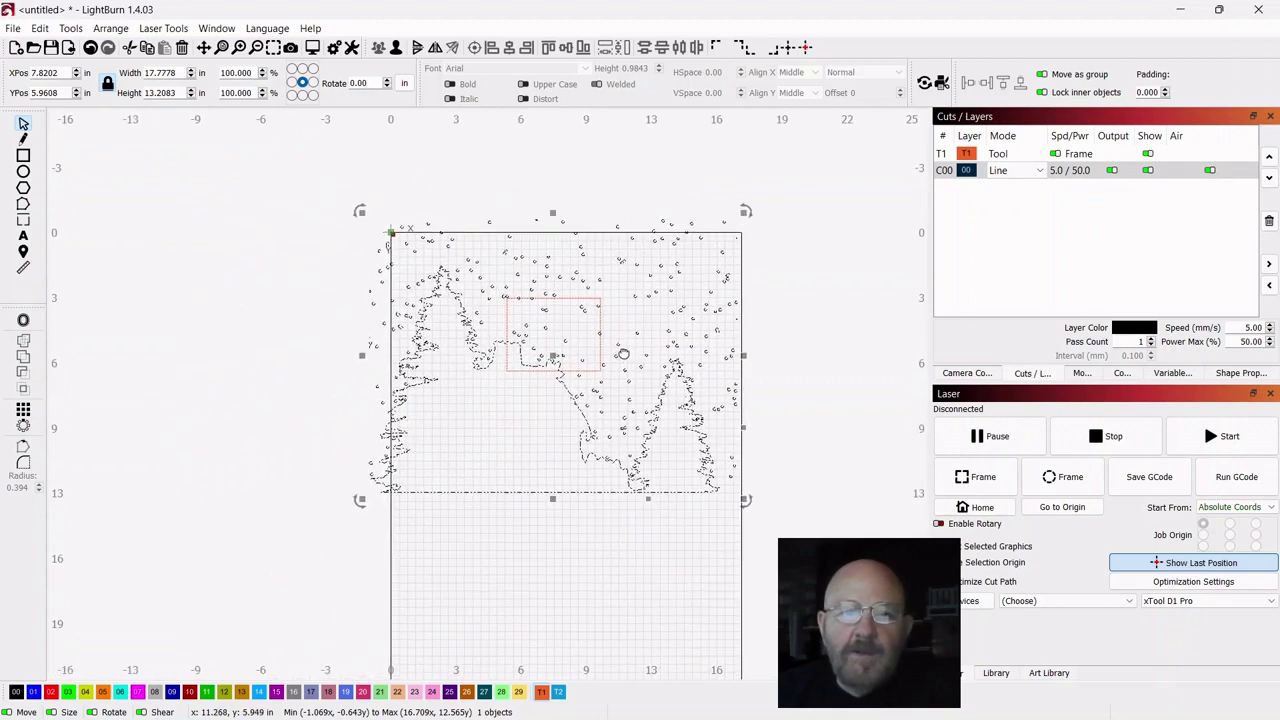
{"action": "scroll", "coordinate": [539, 311], "scroll_direction": "up", "scroll_amount": 1}
{"action": "scroll", "coordinate": [545, 315], "scroll_direction": "down", "scroll_amount": 1}
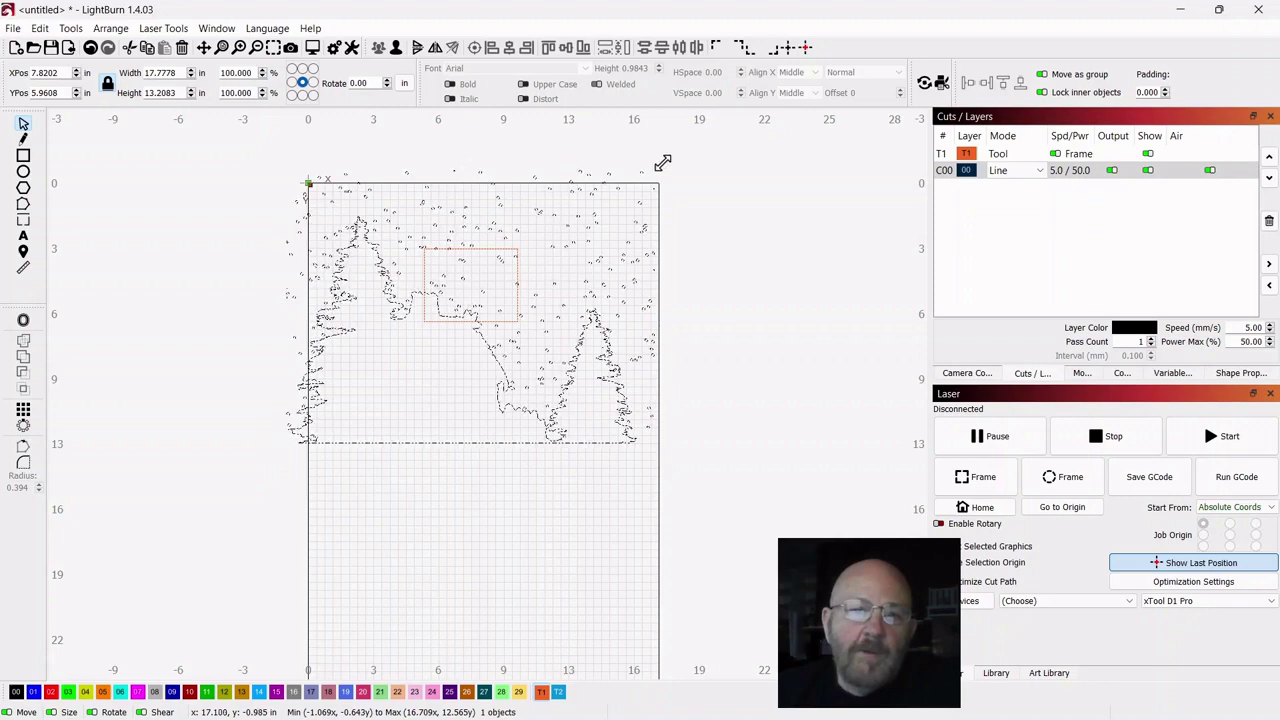
Shrink the design to about 5.24 × 3.89 inches and place it below the frame.
{"action": "left_click_drag", "start_coordinate": [662, 162], "coordinate": [409, 386]}
{"action": "scroll", "coordinate": [517, 411], "scroll_direction": "up", "scroll_amount": 4}
{"action": "left_click_drag", "start_coordinate": [597, 347], "coordinate": [601, 347]}
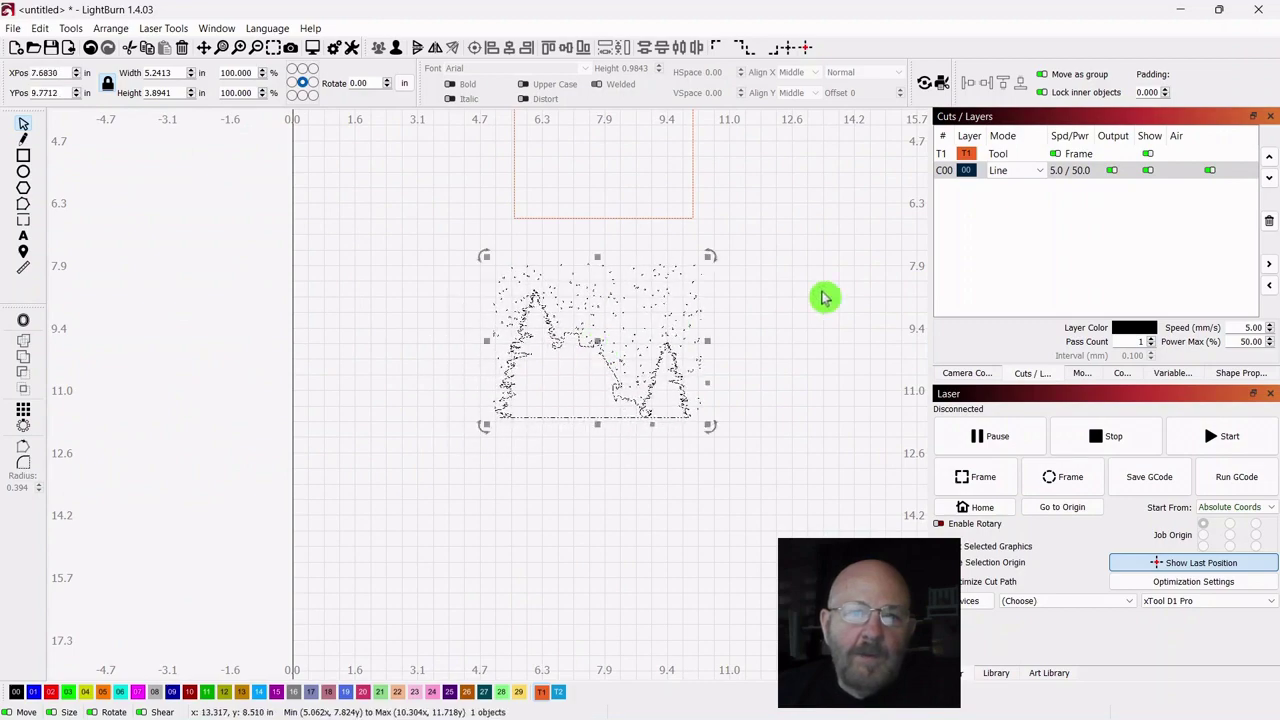
{"action": "scroll", "coordinate": [760, 360], "scroll_direction": "up", "scroll_amount": 5}
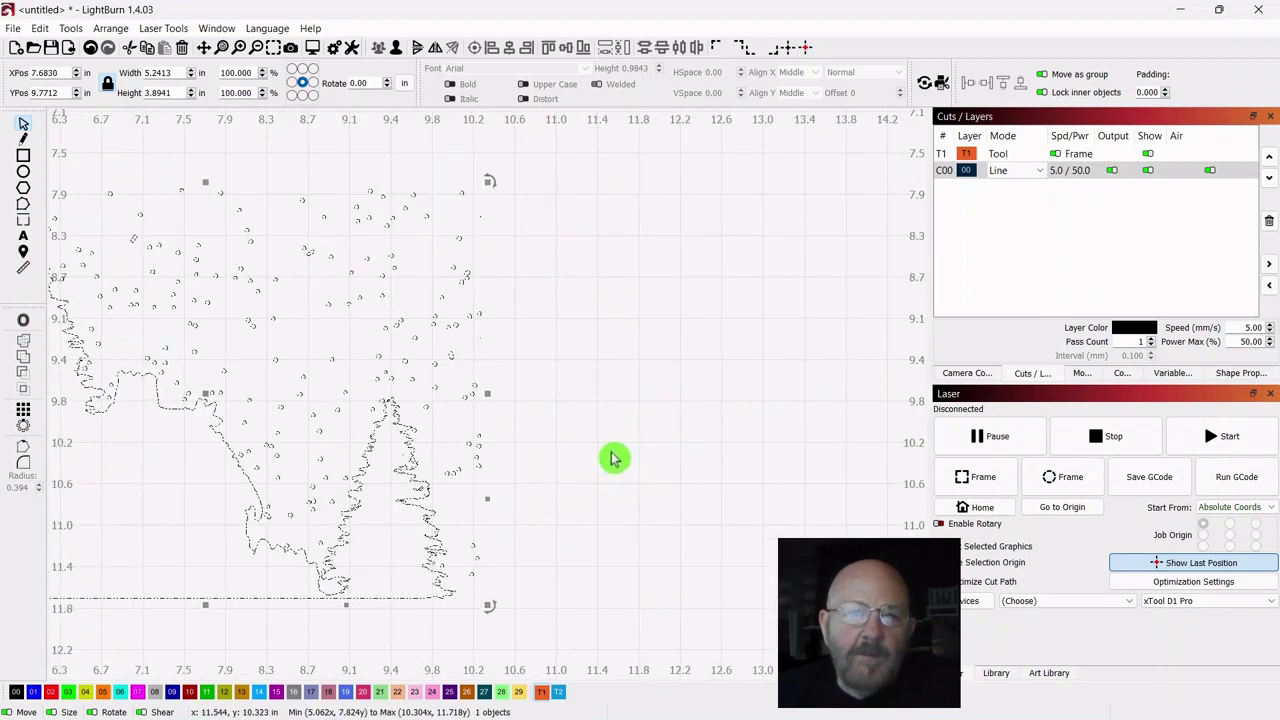
{"action": "left_click_drag", "start_coordinate": [611, 457], "coordinate": [762, 409]}
{"action": "scroll", "coordinate": [878, 449], "scroll_direction": "down", "scroll_amount": 1}
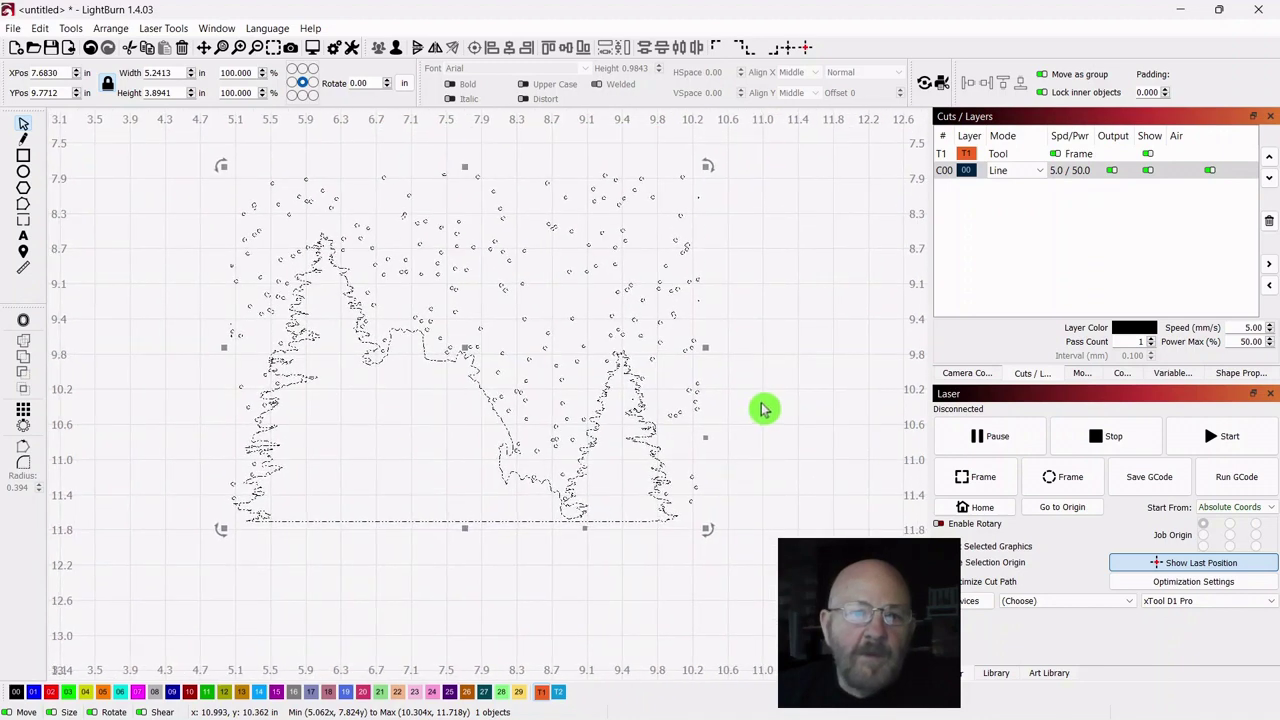
{"action": "left_click", "coordinate": [789, 293]}
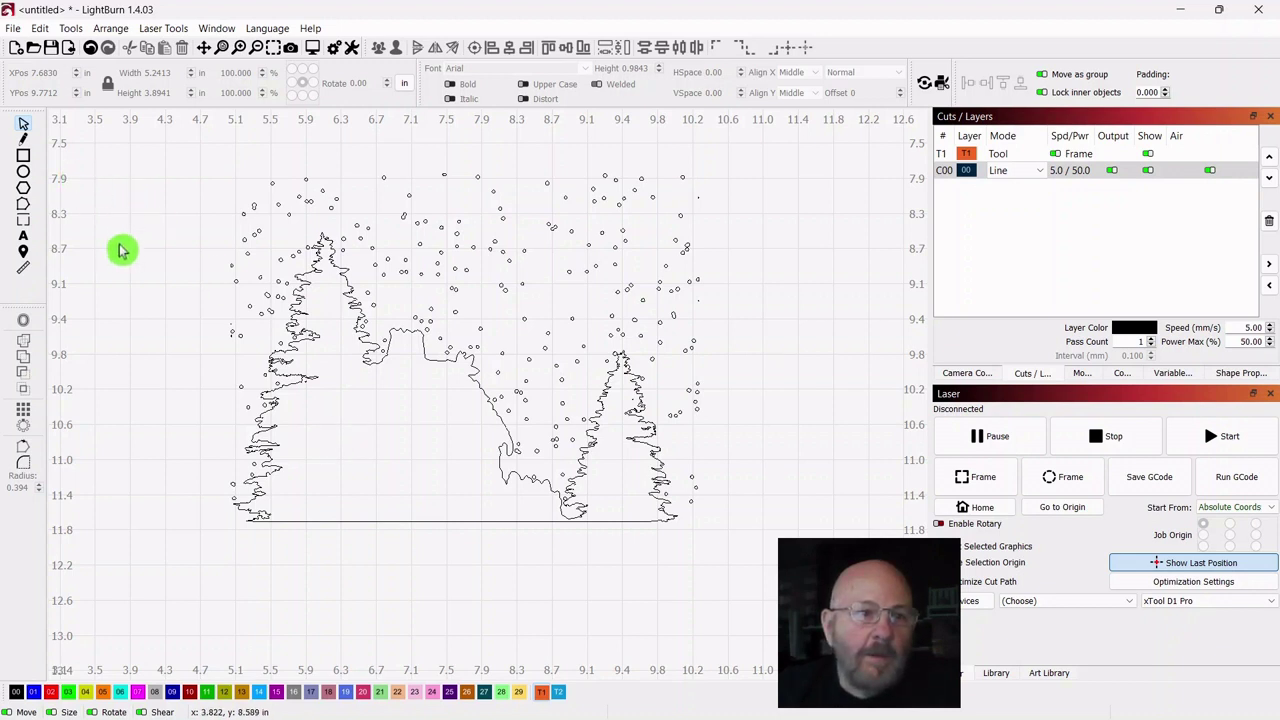
Trace the house's roof and front wall as a closed outline beside the left tree.
{"action": "left_click", "coordinate": [24, 146]}
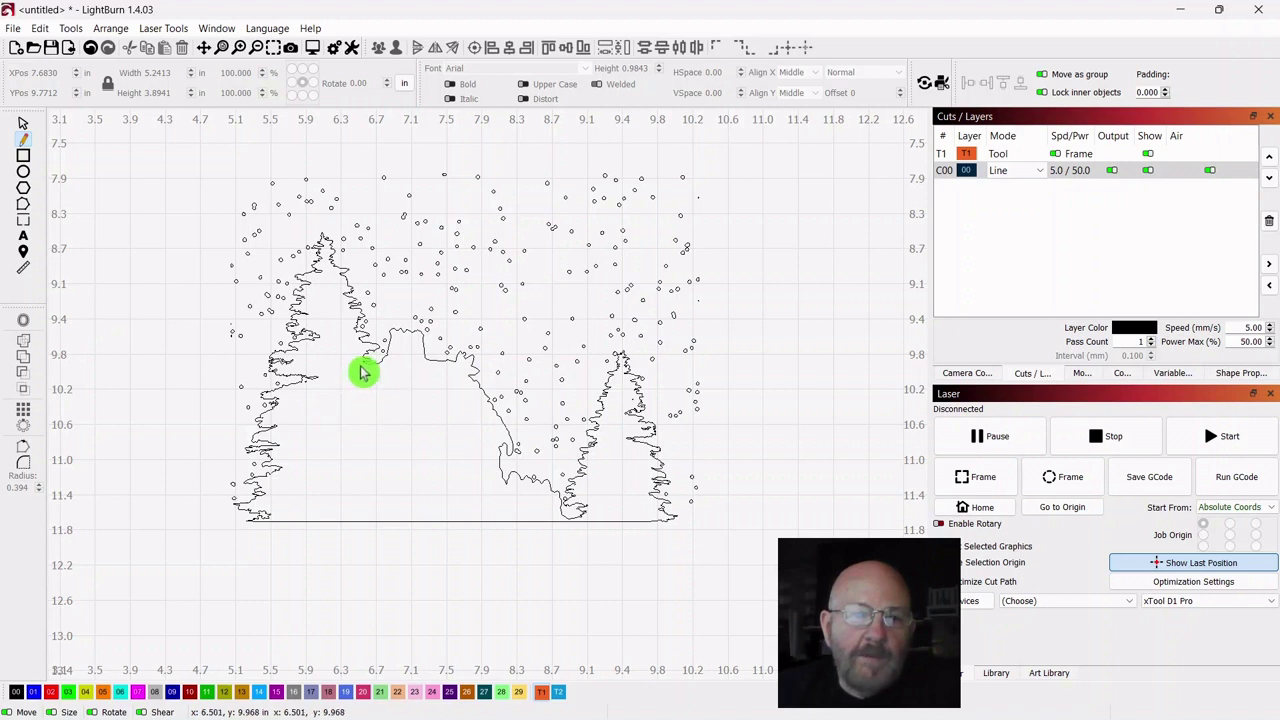
{"action": "left_click_drag", "start_coordinate": [361, 367], "coordinate": [364, 364]}
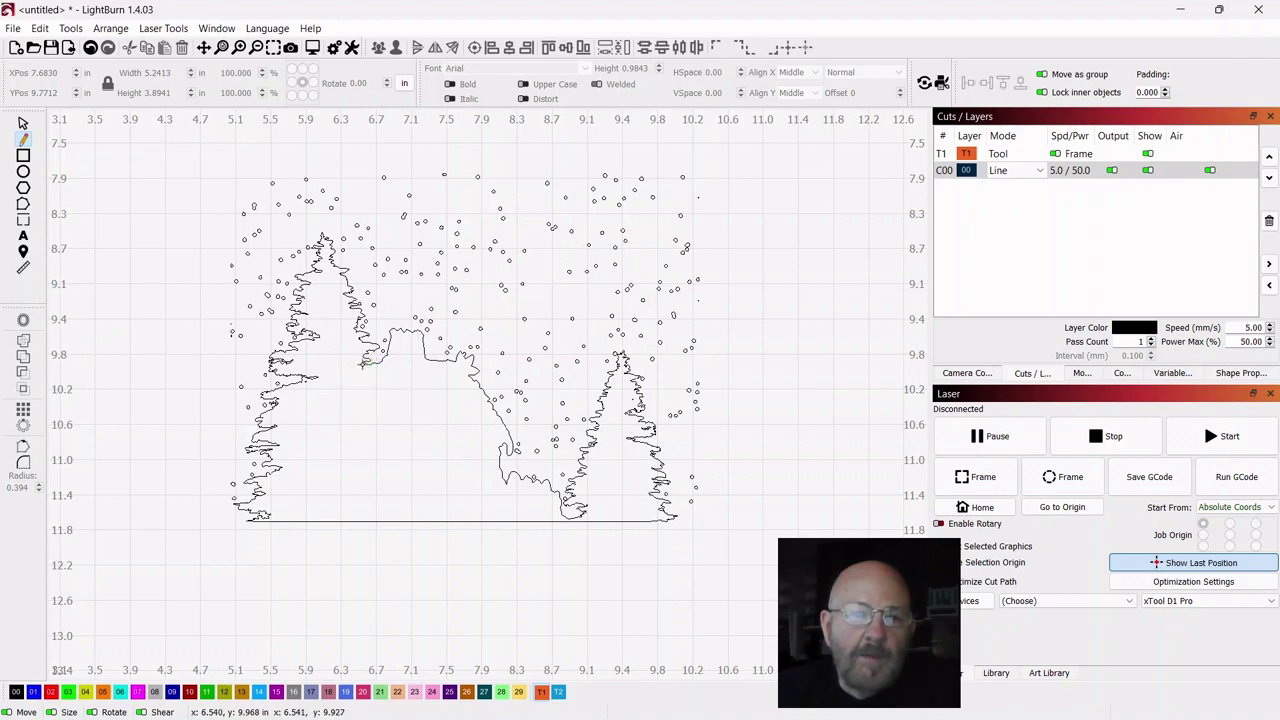
{"action": "left_click", "coordinate": [347, 371]}
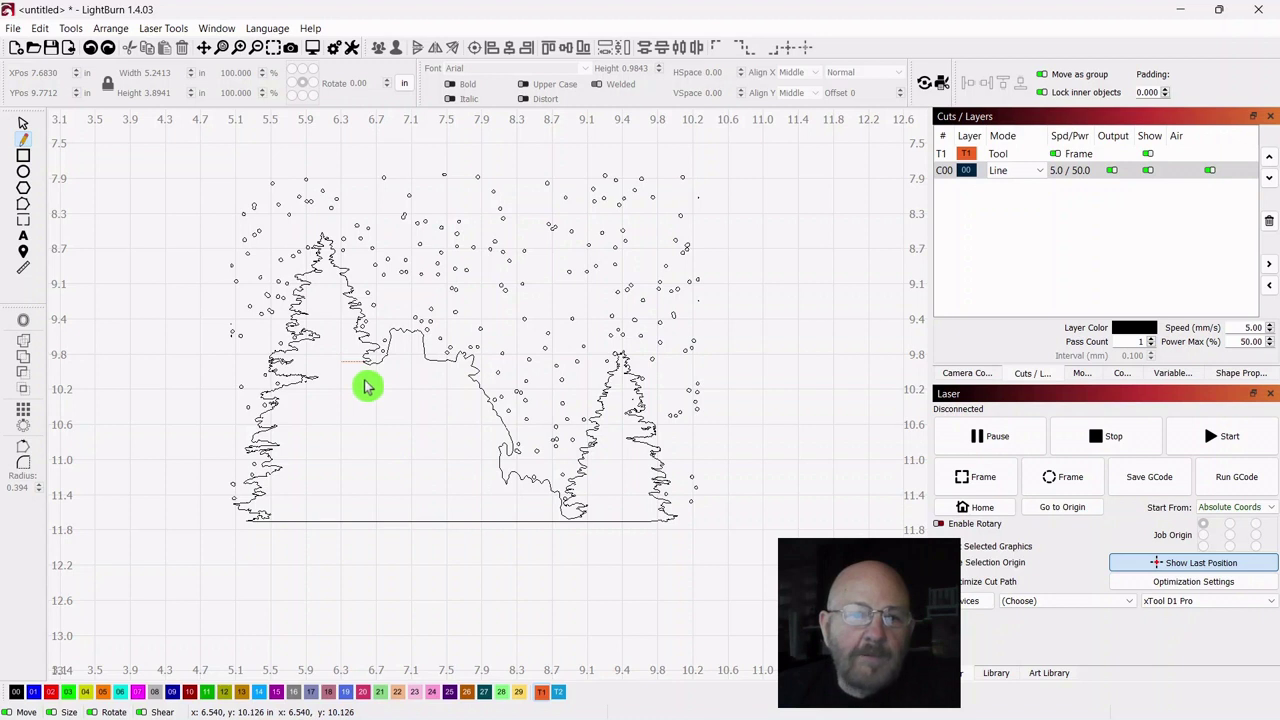
{"action": "left_click", "coordinate": [33, 143]}
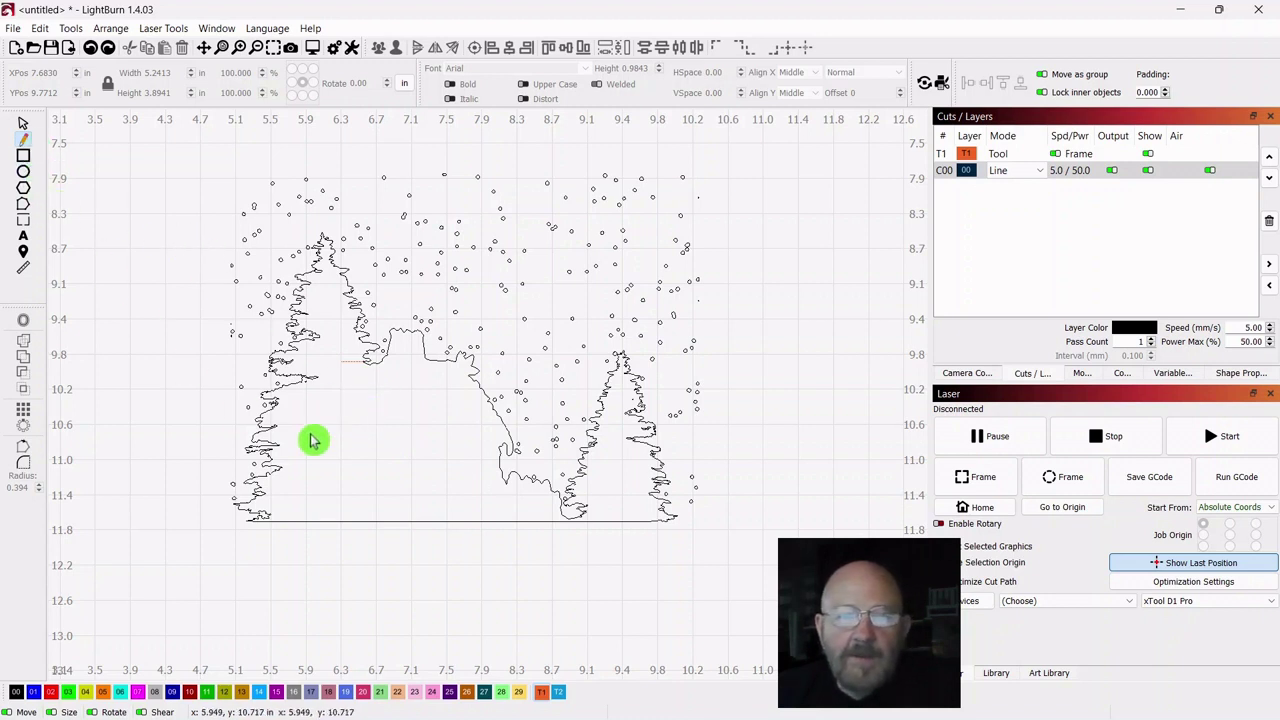
{"action": "left_click", "coordinate": [343, 371]}
{"action": "left_click_drag", "start_coordinate": [342, 369], "coordinate": [314, 433]}
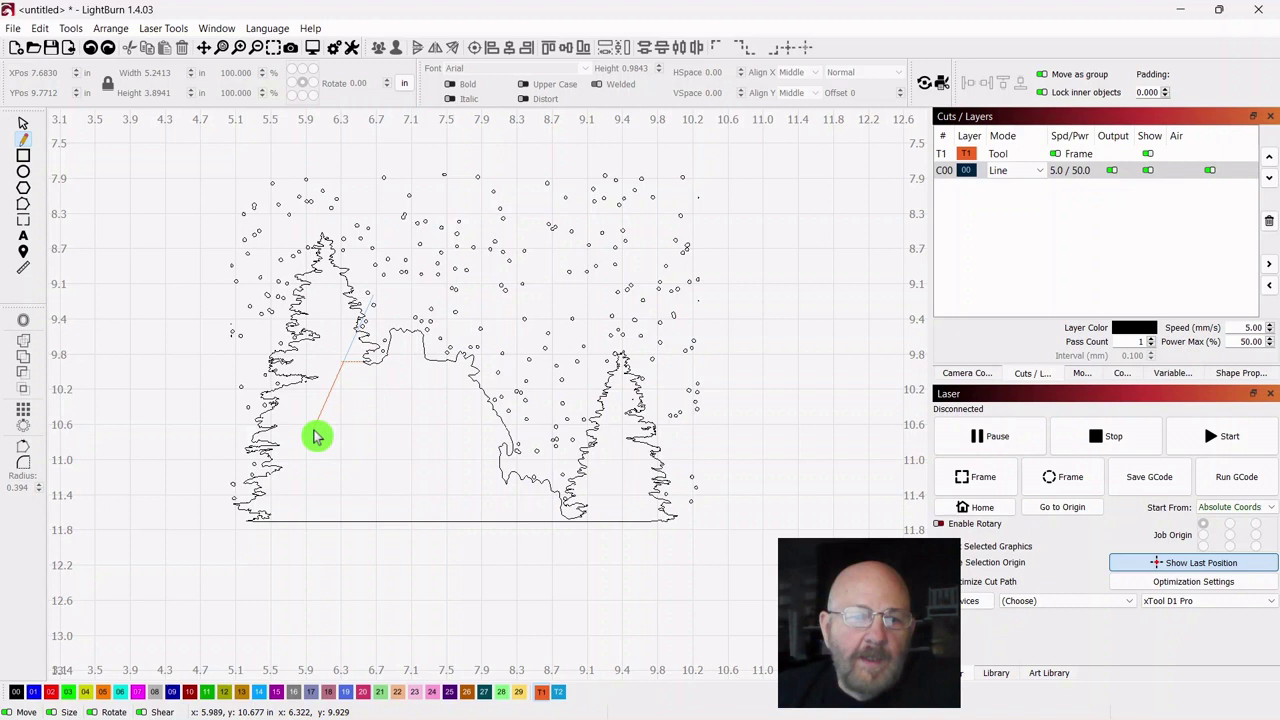
{"action": "left_click_drag", "start_coordinate": [315, 436], "coordinate": [314, 434]}
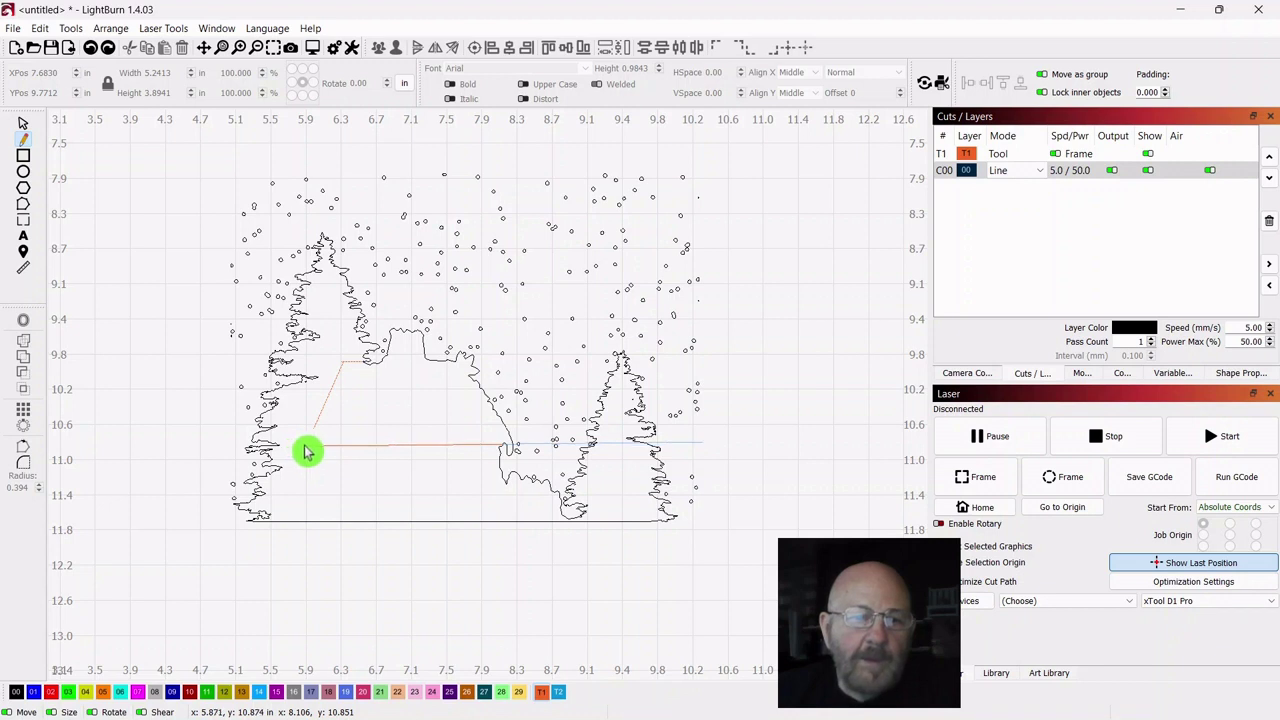
{"action": "left_click", "coordinate": [306, 450]}
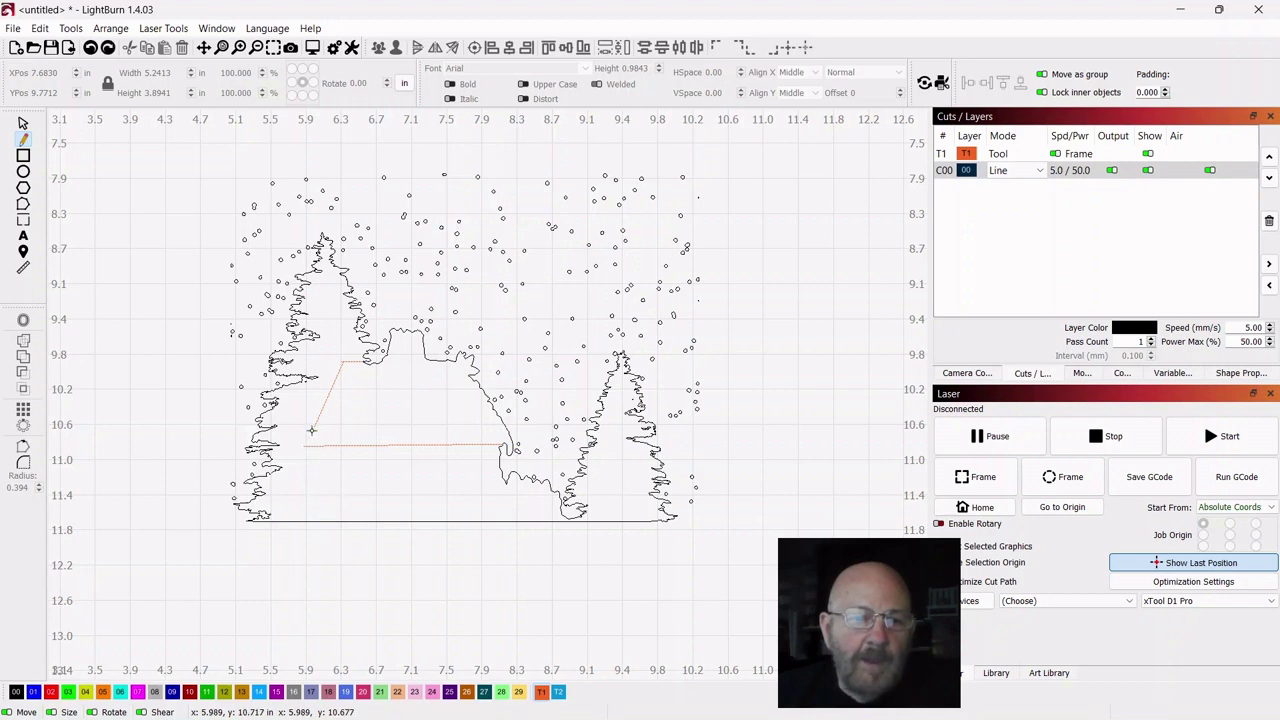
{"action": "left_click", "coordinate": [305, 443]}
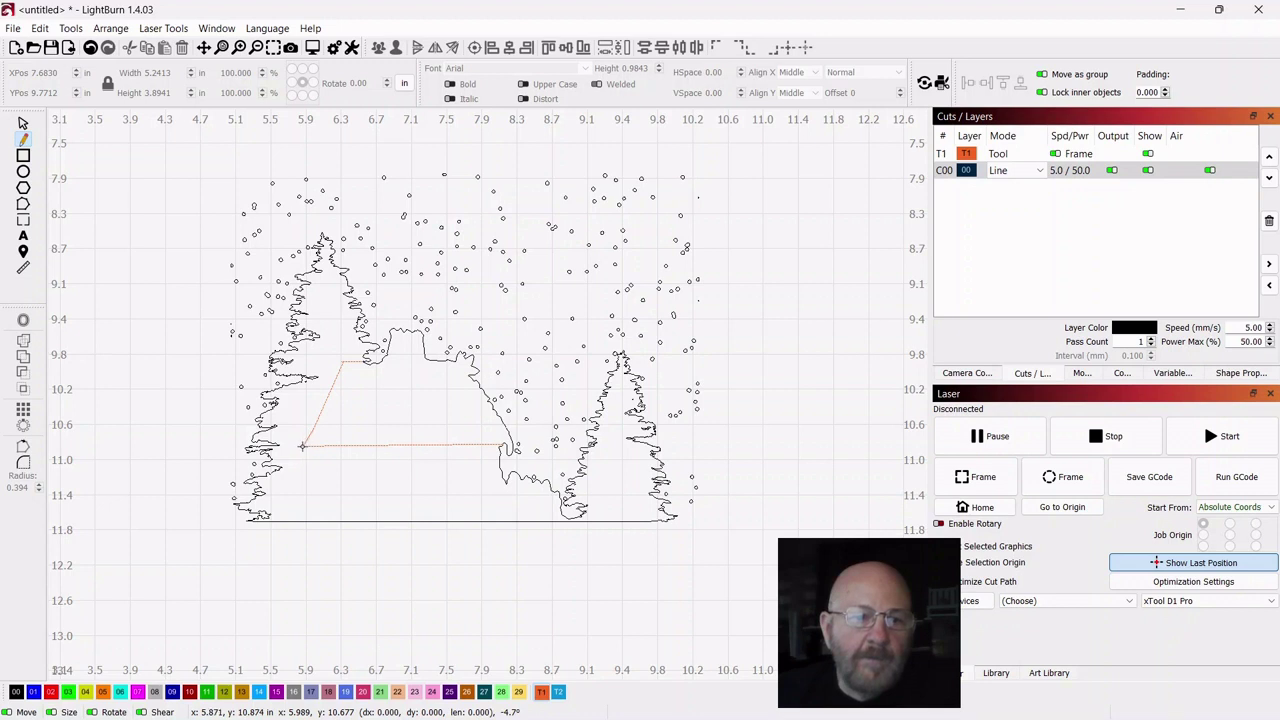
{"action": "left_click", "coordinate": [309, 457]}
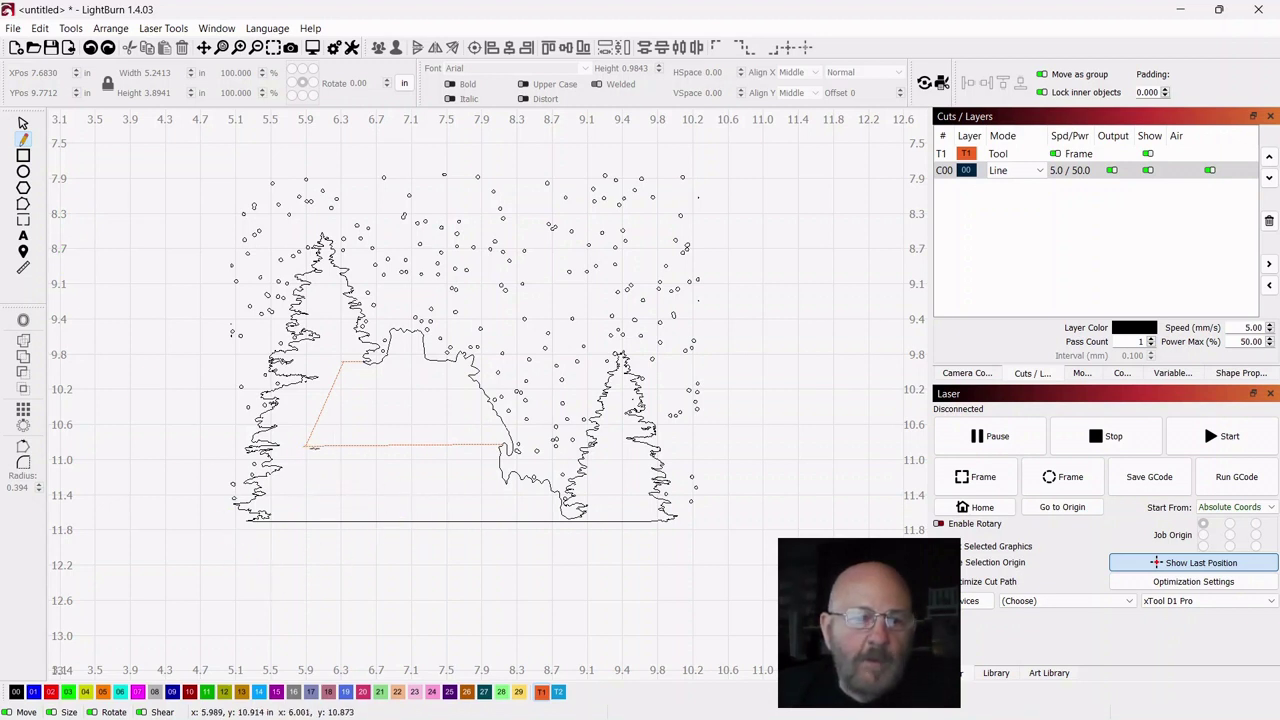
Draw a vertical wall line from the wall's lower corner down to the ground baseline.
{"action": "left_click", "coordinate": [312, 446]}
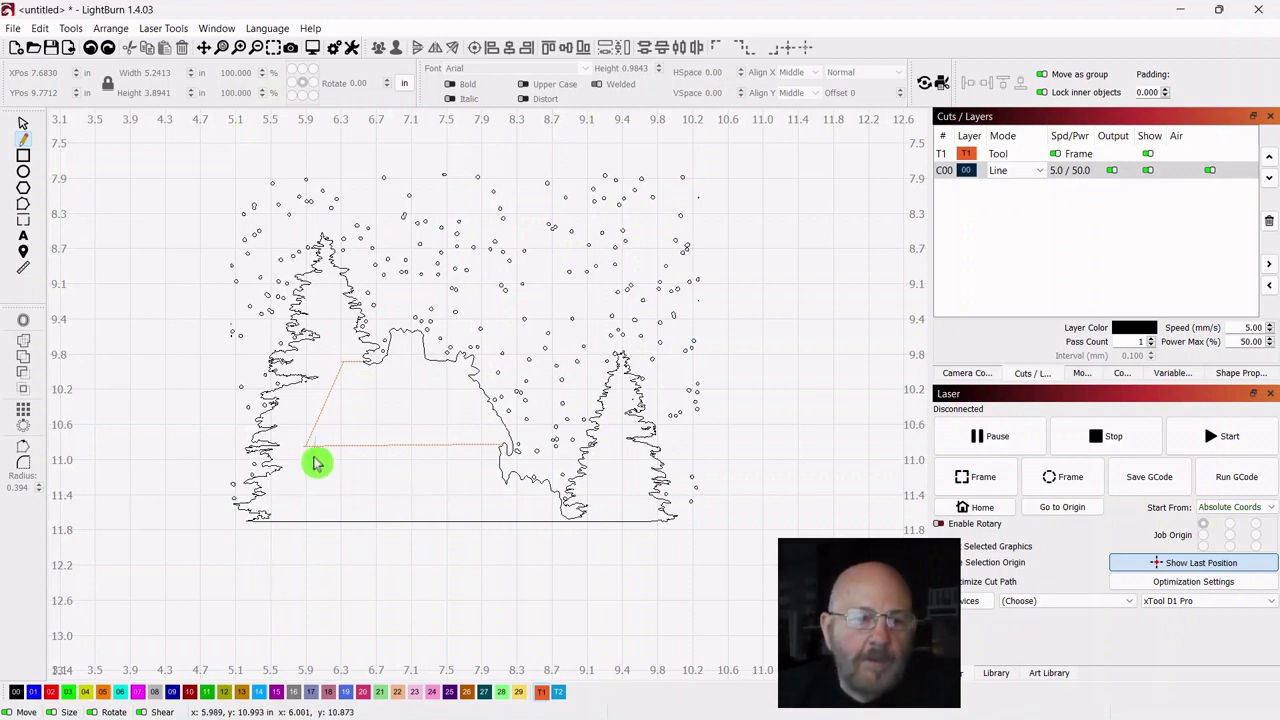
{"action": "left_click", "coordinate": [316, 518]}
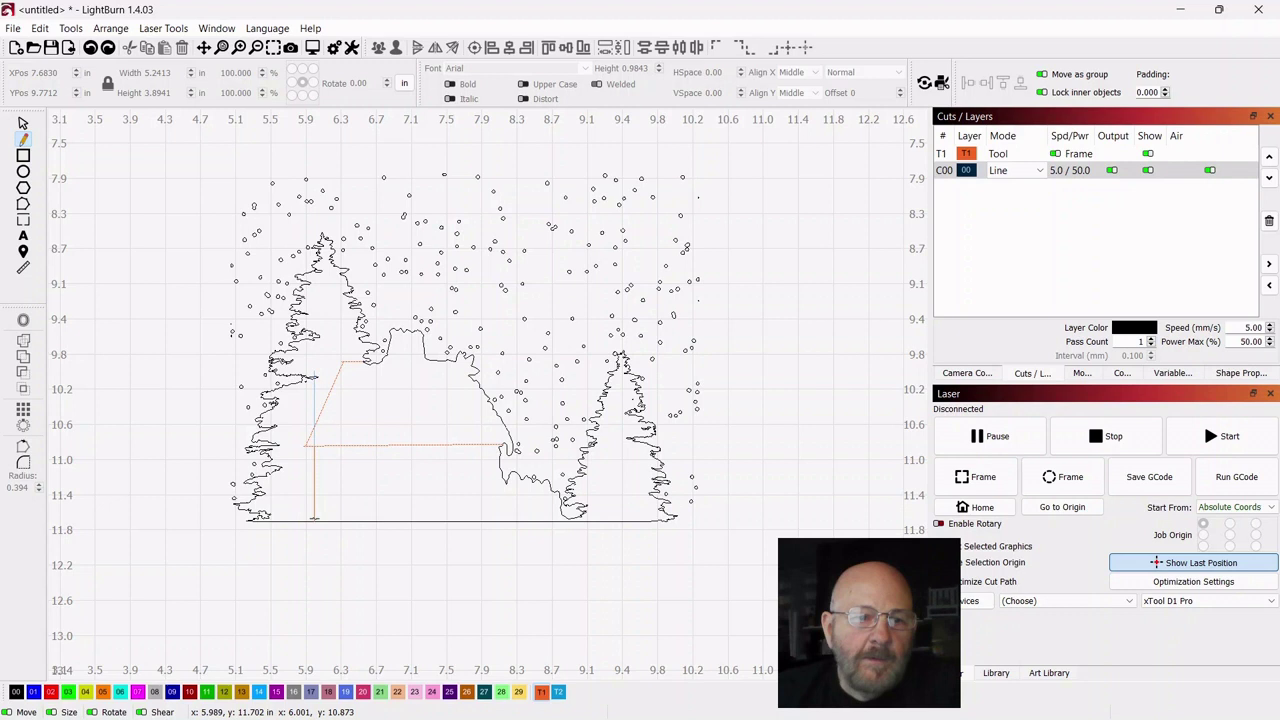
{"action": "right_click", "coordinate": [385, 587]}
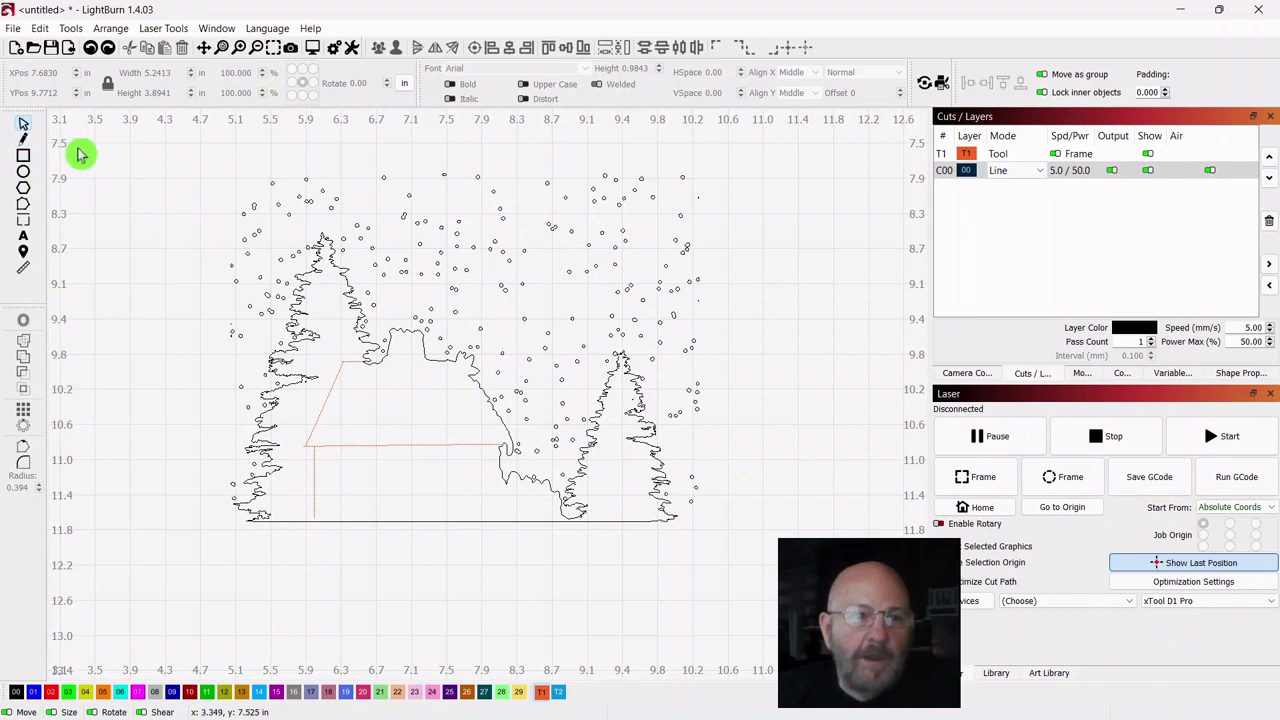
Draw a 0.67 × 0.39 inch window rectangle inside the house's front wall.
{"action": "left_click", "coordinate": [24, 158]}
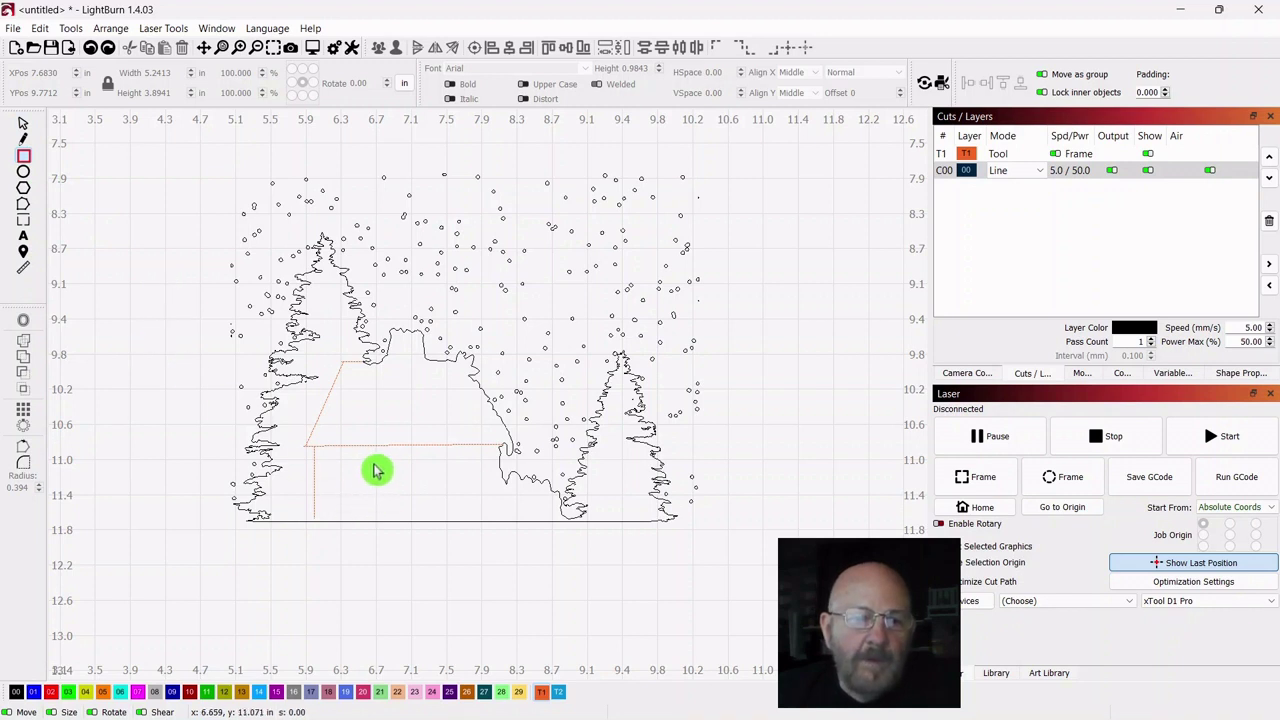
{"action": "left_click_drag", "start_coordinate": [373, 463], "coordinate": [427, 499]}
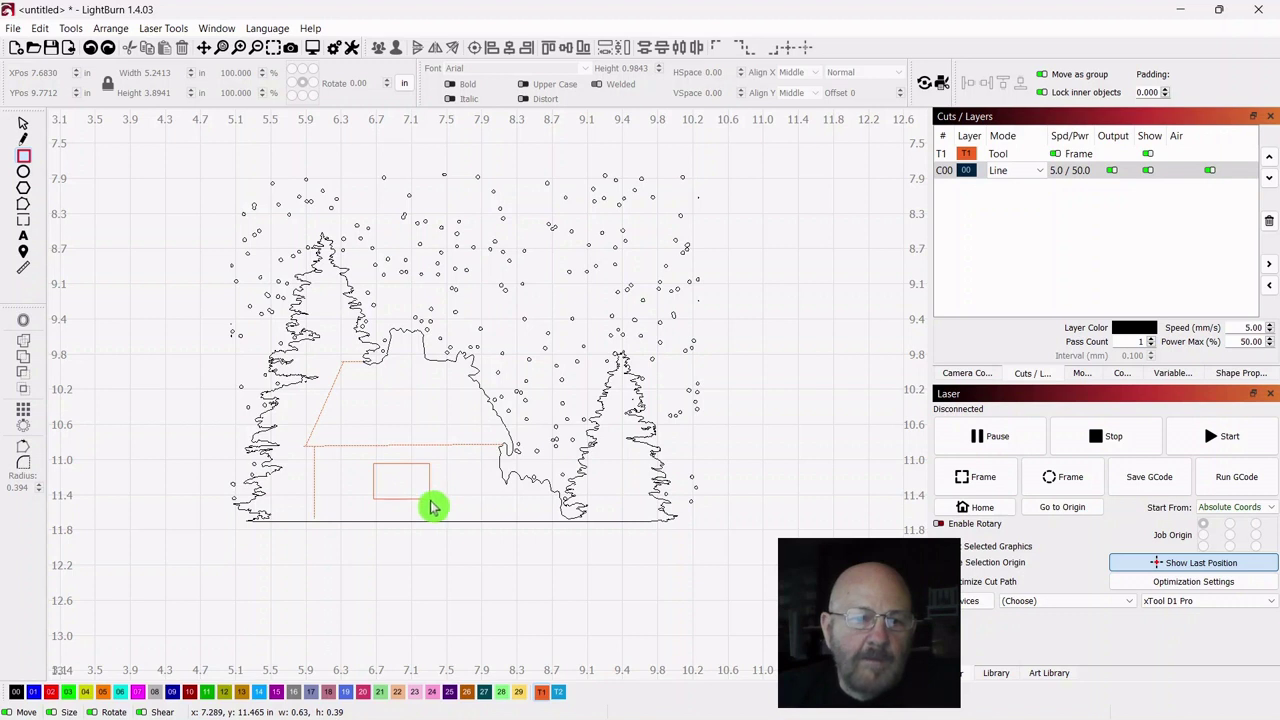
{"action": "left_click_drag", "start_coordinate": [432, 499], "coordinate": [432, 499]}
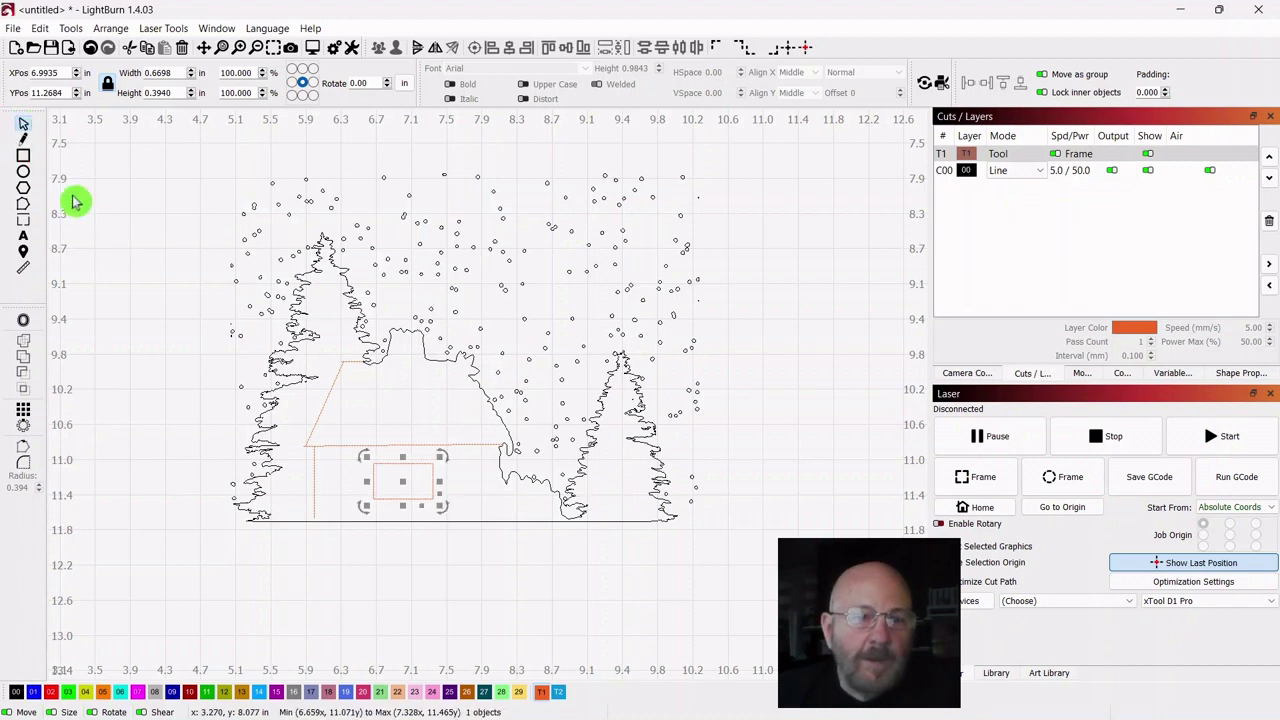
{"action": "left_click", "coordinate": [396, 598]}
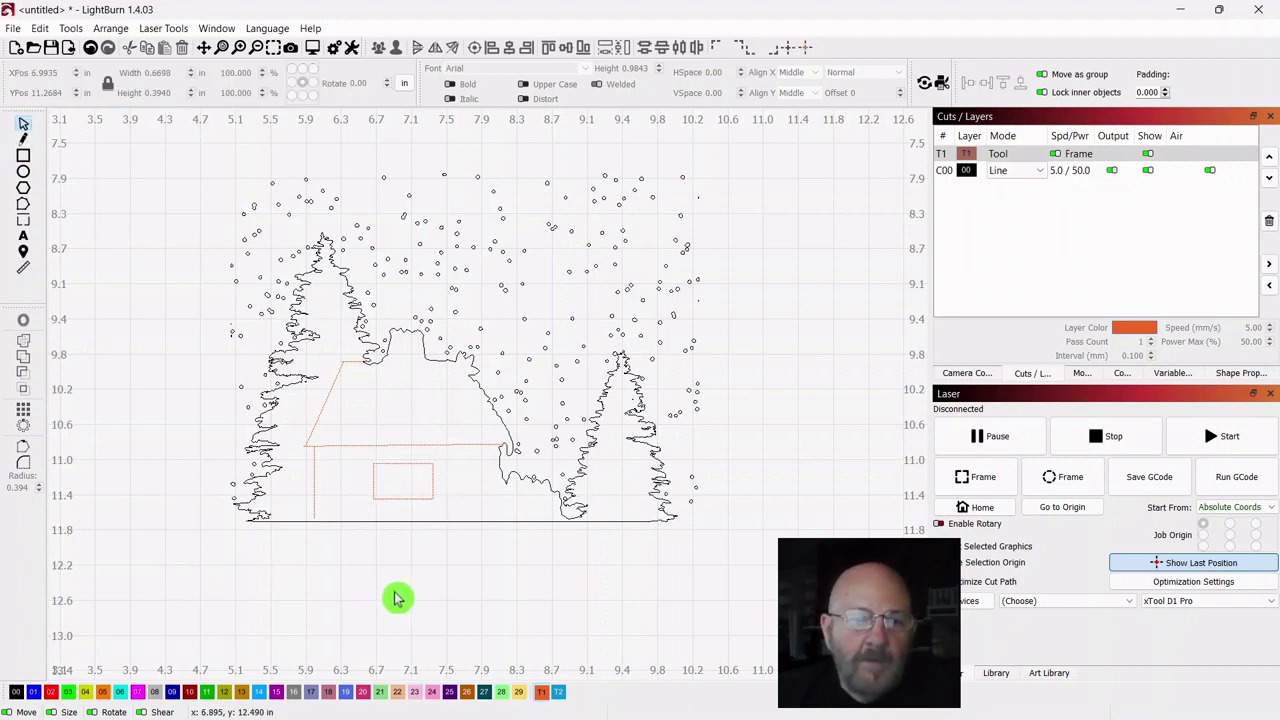
Draw horizontal and vertical crossbars through the window, splitting it into four panes.
{"action": "left_click", "coordinate": [22, 141]}
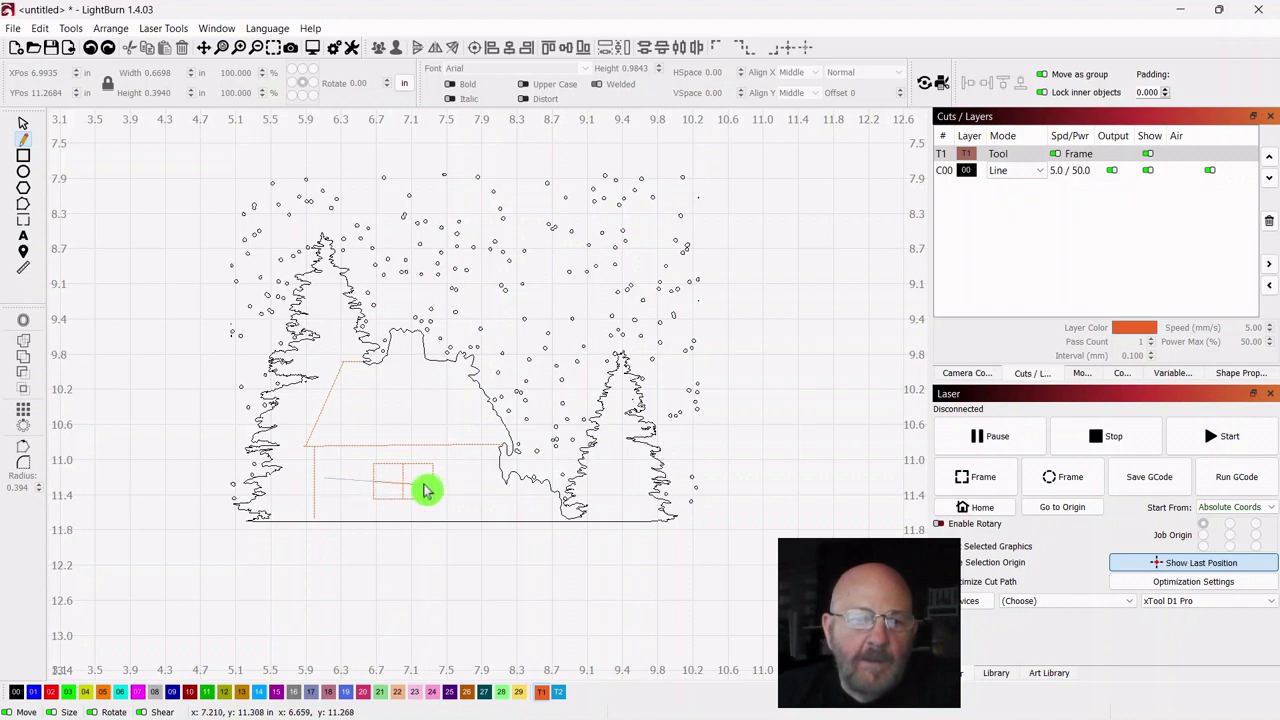
{"action": "left_click", "coordinate": [432, 482]}
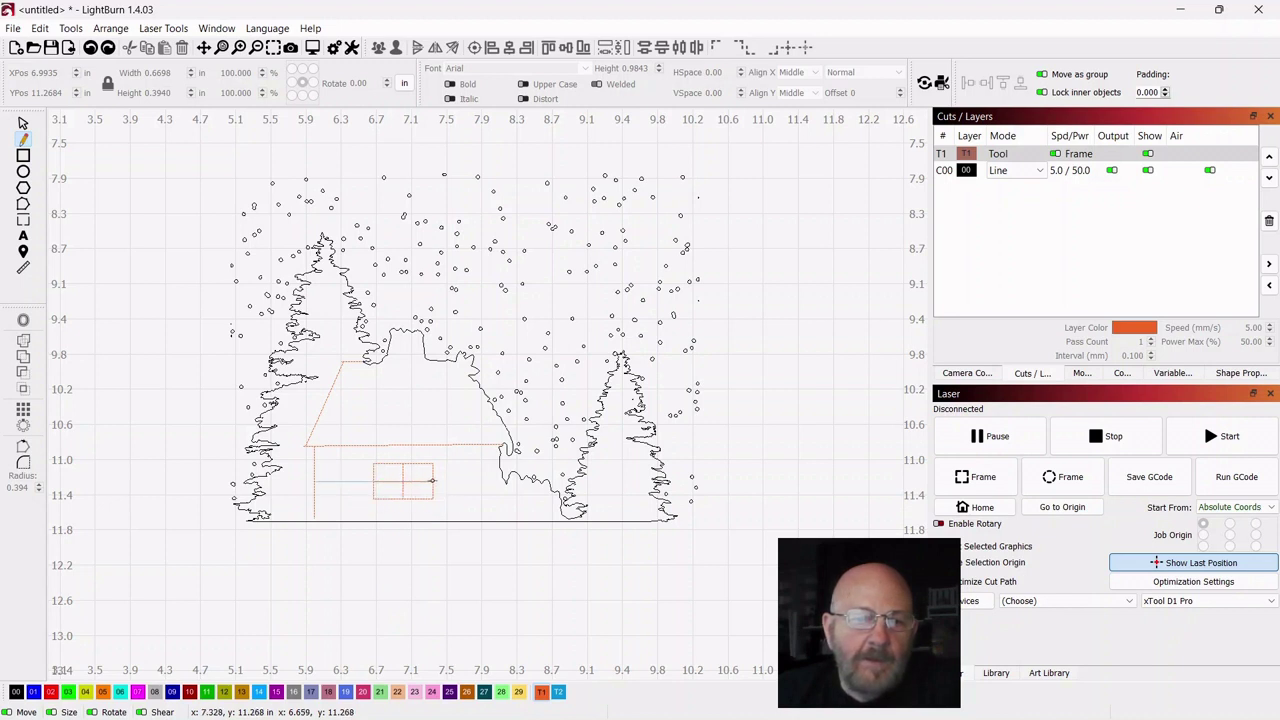
{"action": "left_click", "coordinate": [434, 482]}
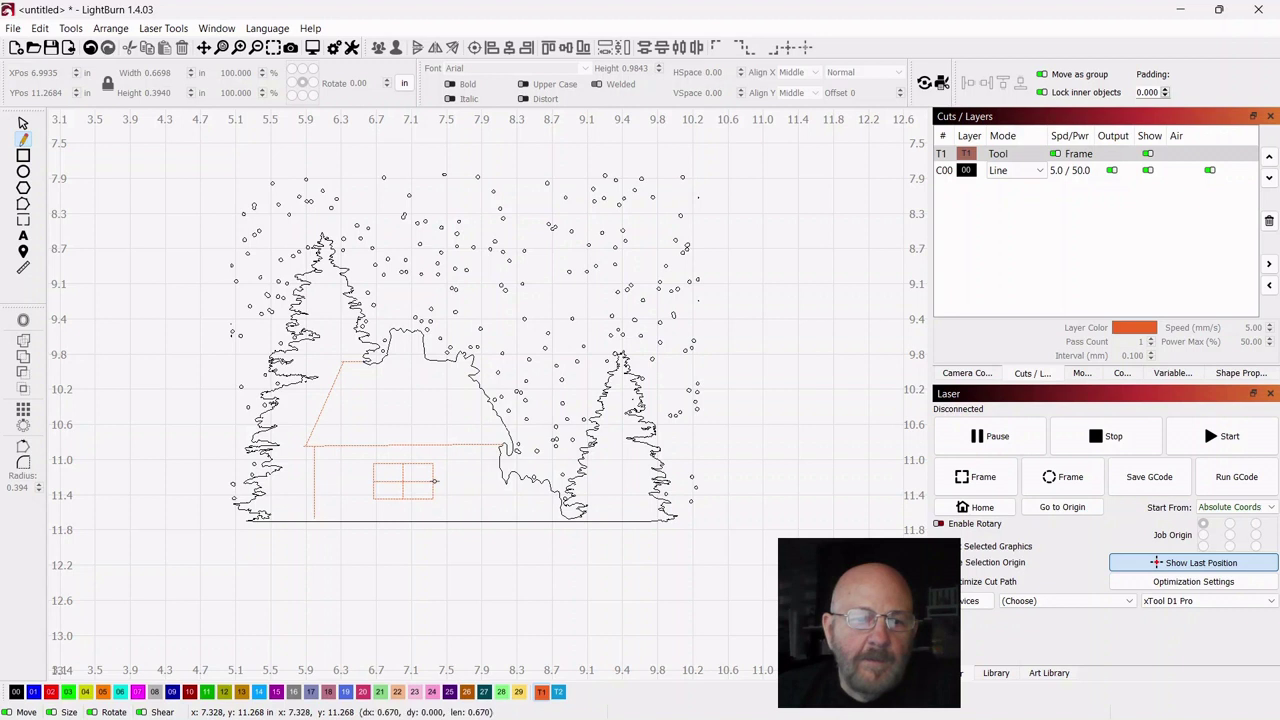
{"action": "key", "text": "Escape"}
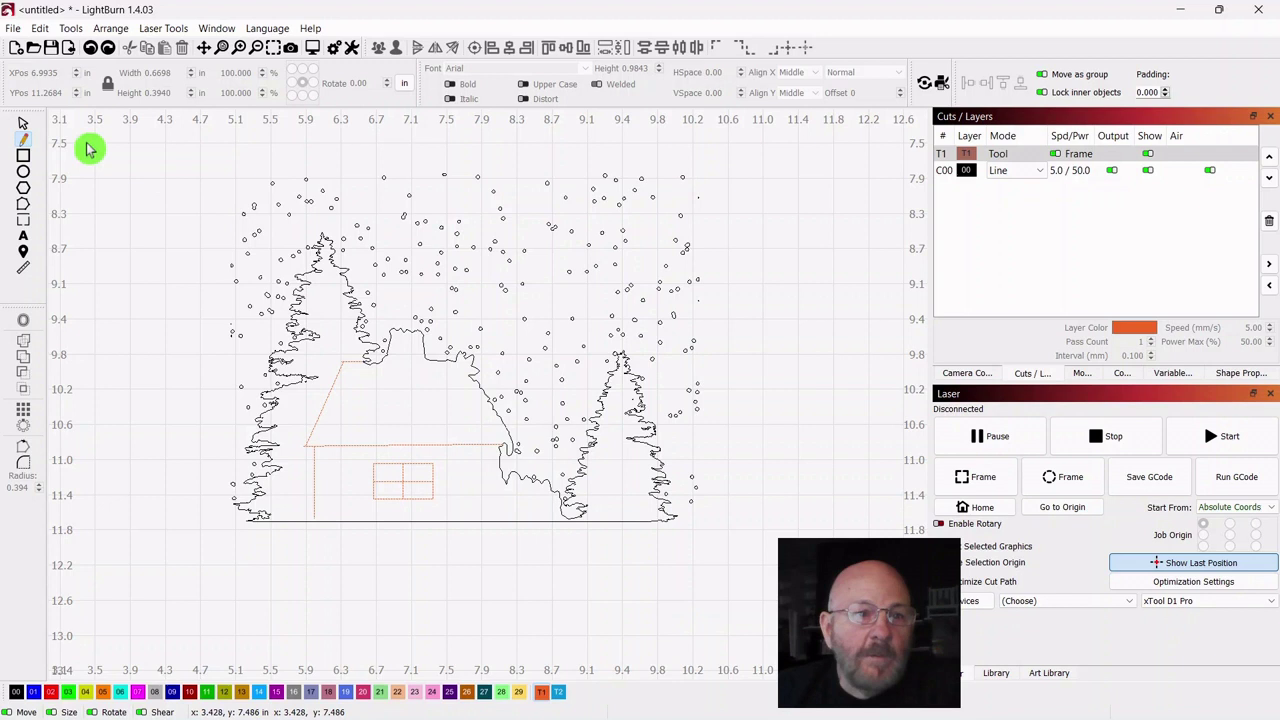
{"action": "left_click", "coordinate": [20, 123]}
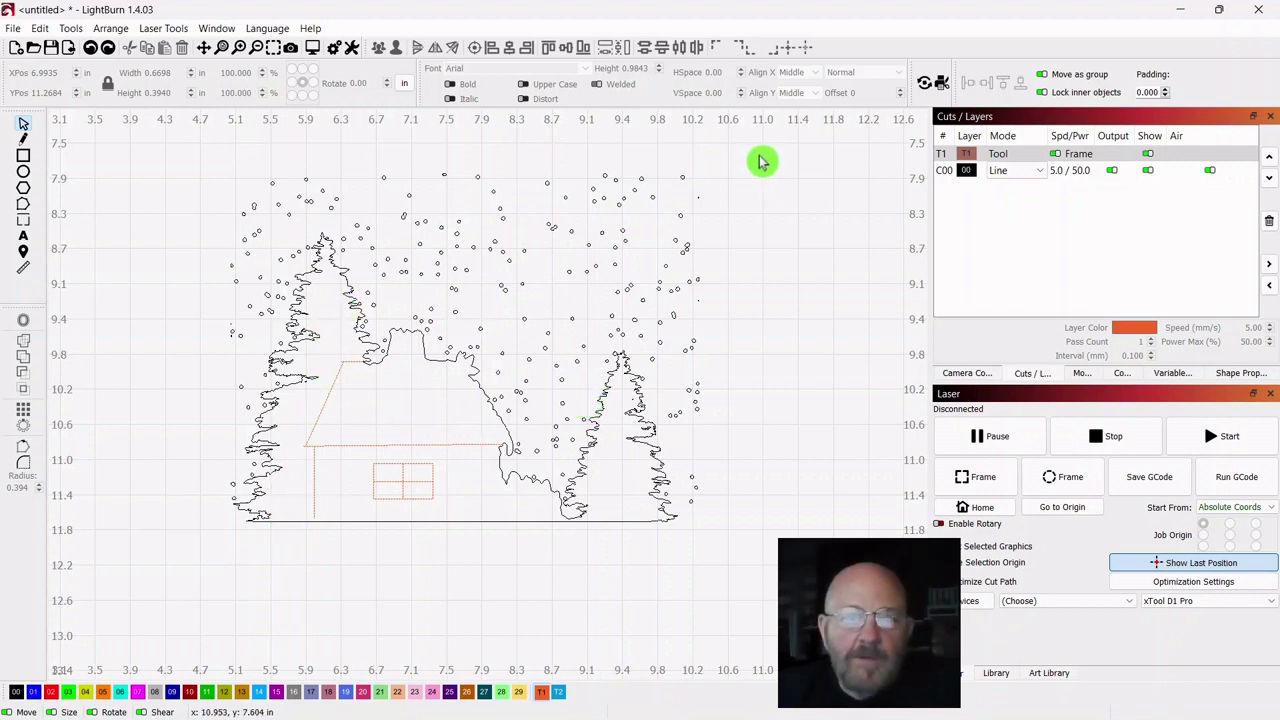
Select the entire snow scene and ungroup it into 241 separate objects.
{"action": "left_click_drag", "start_coordinate": [794, 234], "coordinate": [803, 283]}
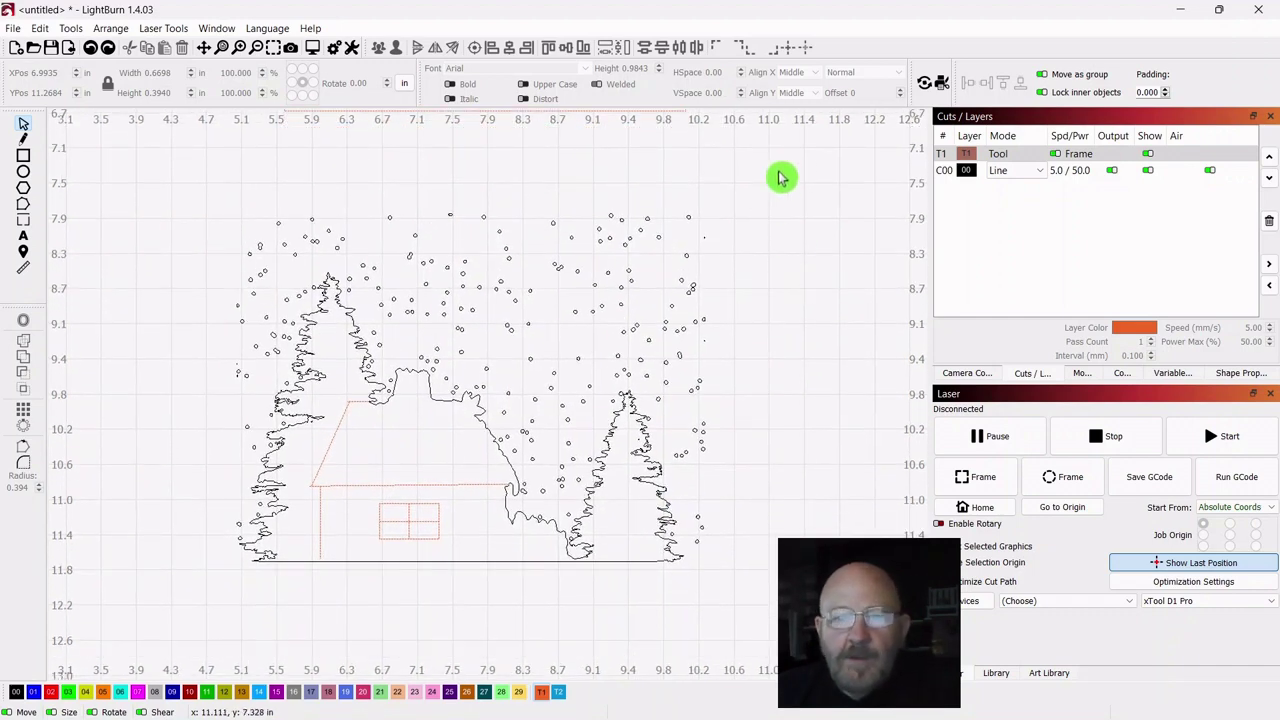
{"action": "left_click_drag", "start_coordinate": [778, 168], "coordinate": [189, 630]}
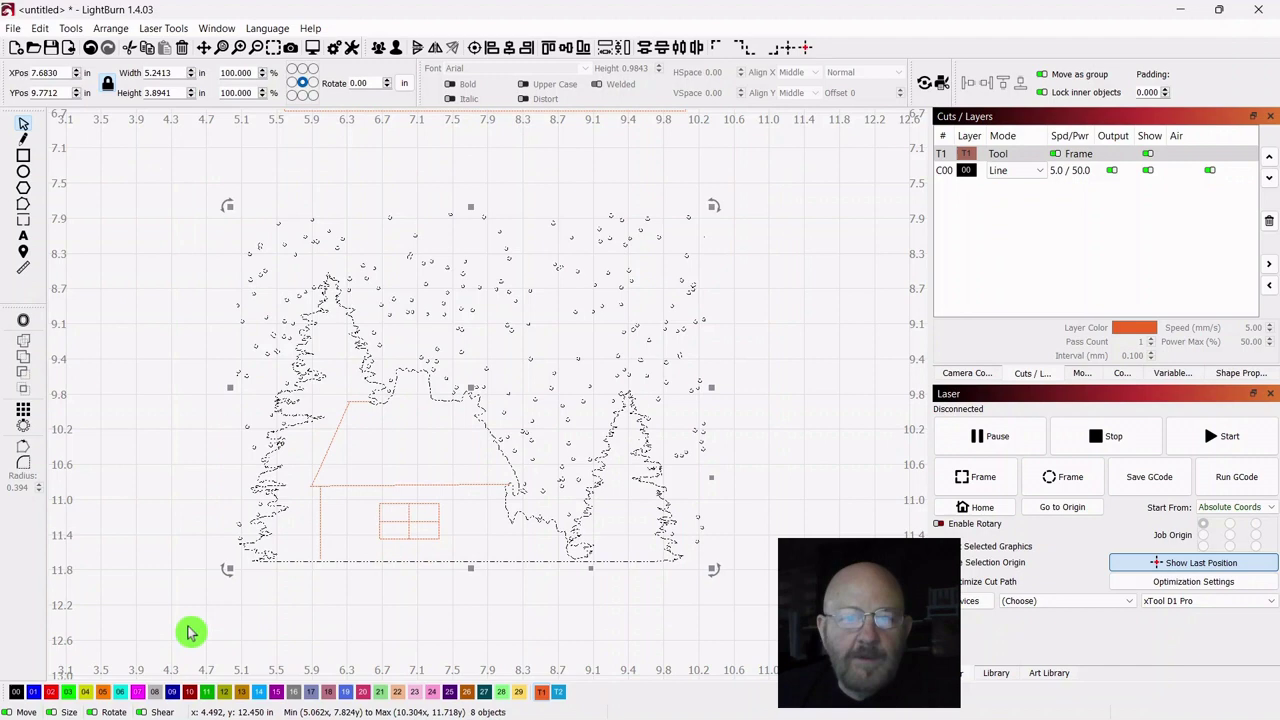
{"action": "right_click", "coordinate": [474, 390]}
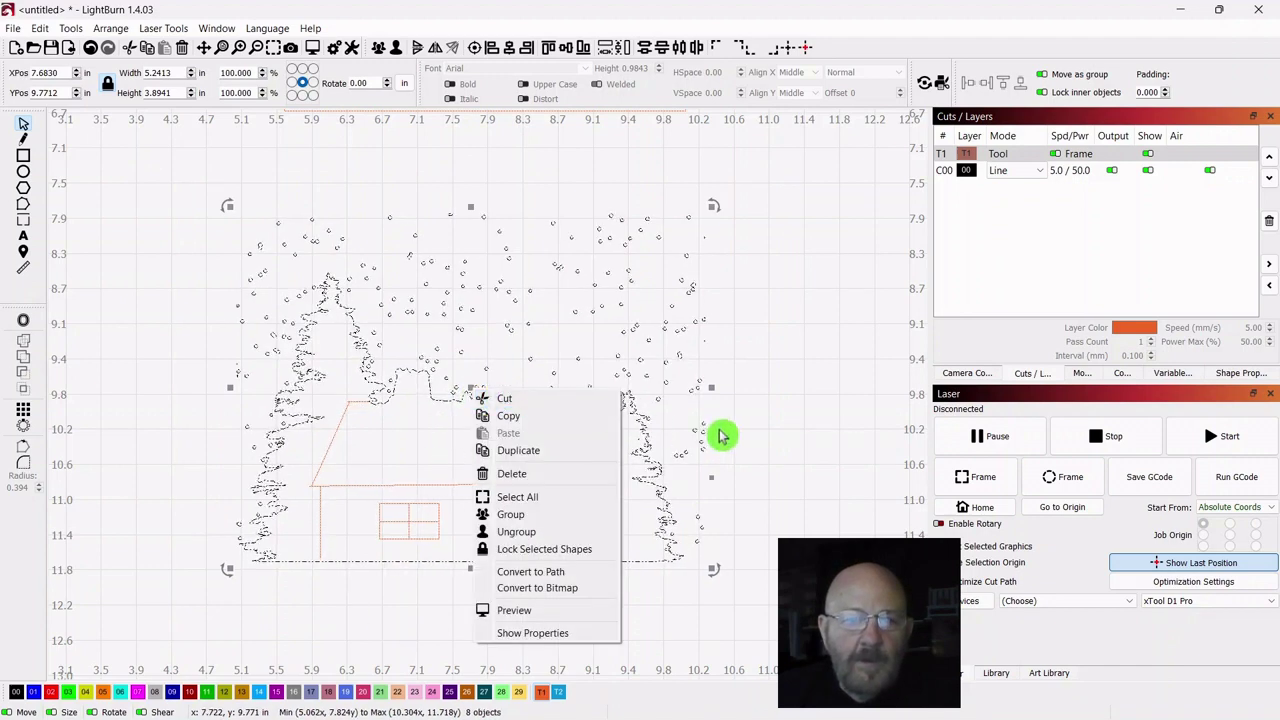
{"action": "left_click", "coordinate": [503, 537]}
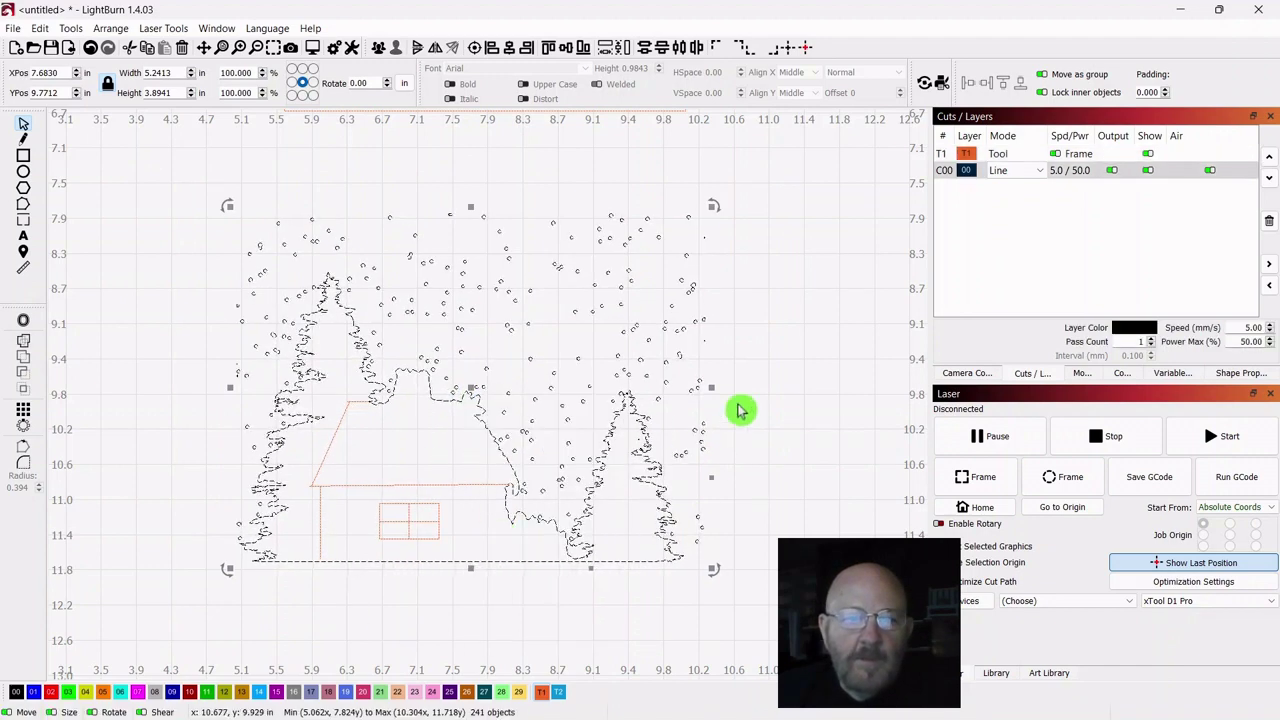
{"action": "left_click", "coordinate": [833, 374]}
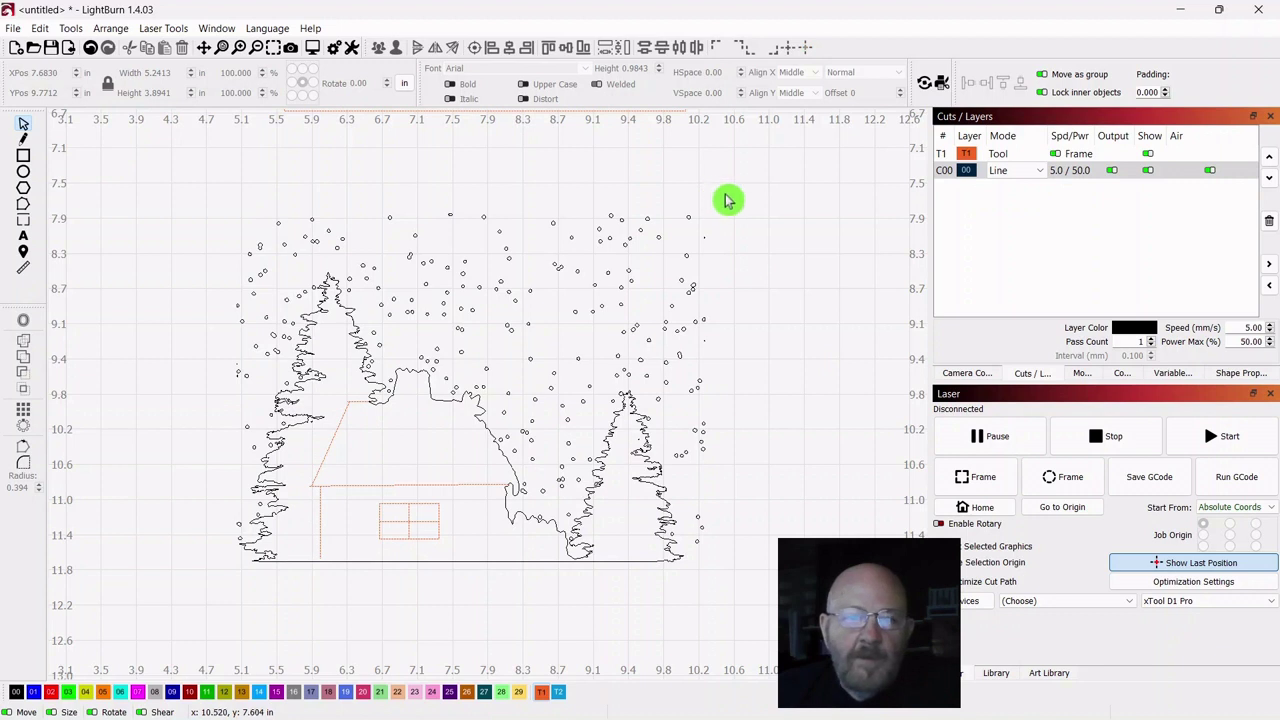
Duplicate the 69 upper-right snow dots (about 3.08 × 1.43 in) and move the copy over the house.
{"action": "left_click_drag", "start_coordinate": [731, 197], "coordinate": [434, 350]}
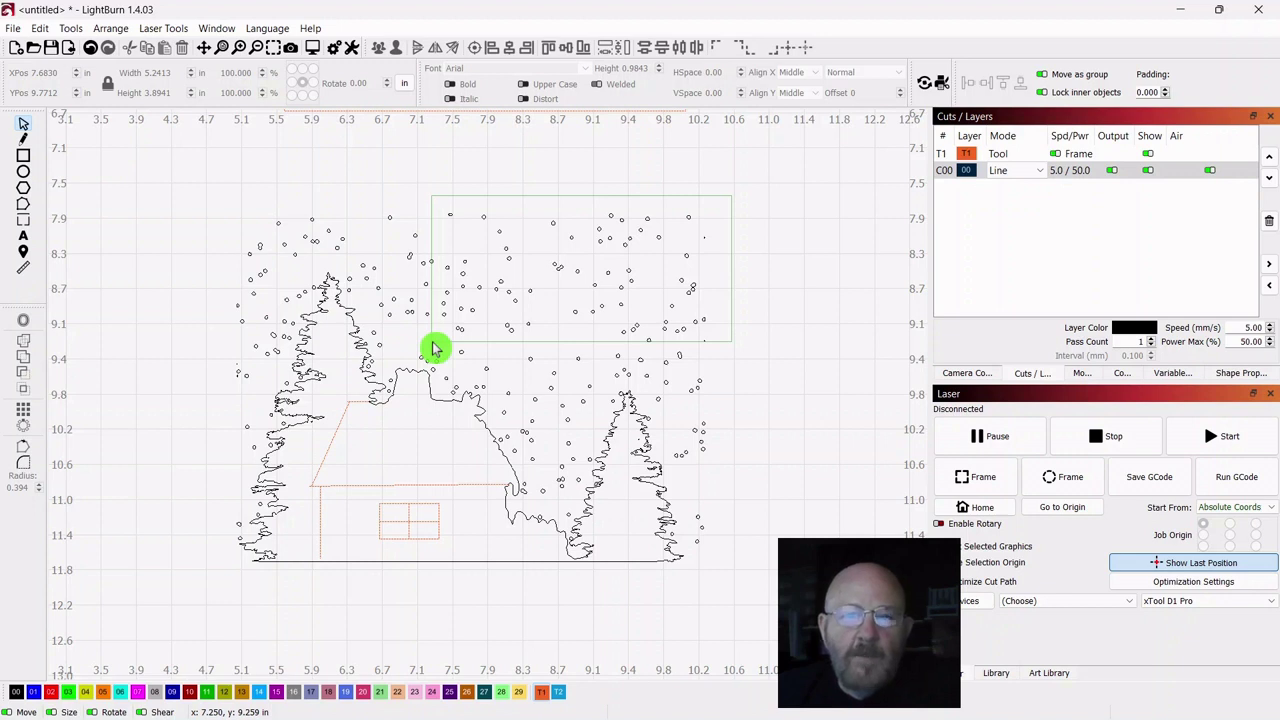
{"action": "left_click_drag", "start_coordinate": [434, 350], "coordinate": [434, 347]}
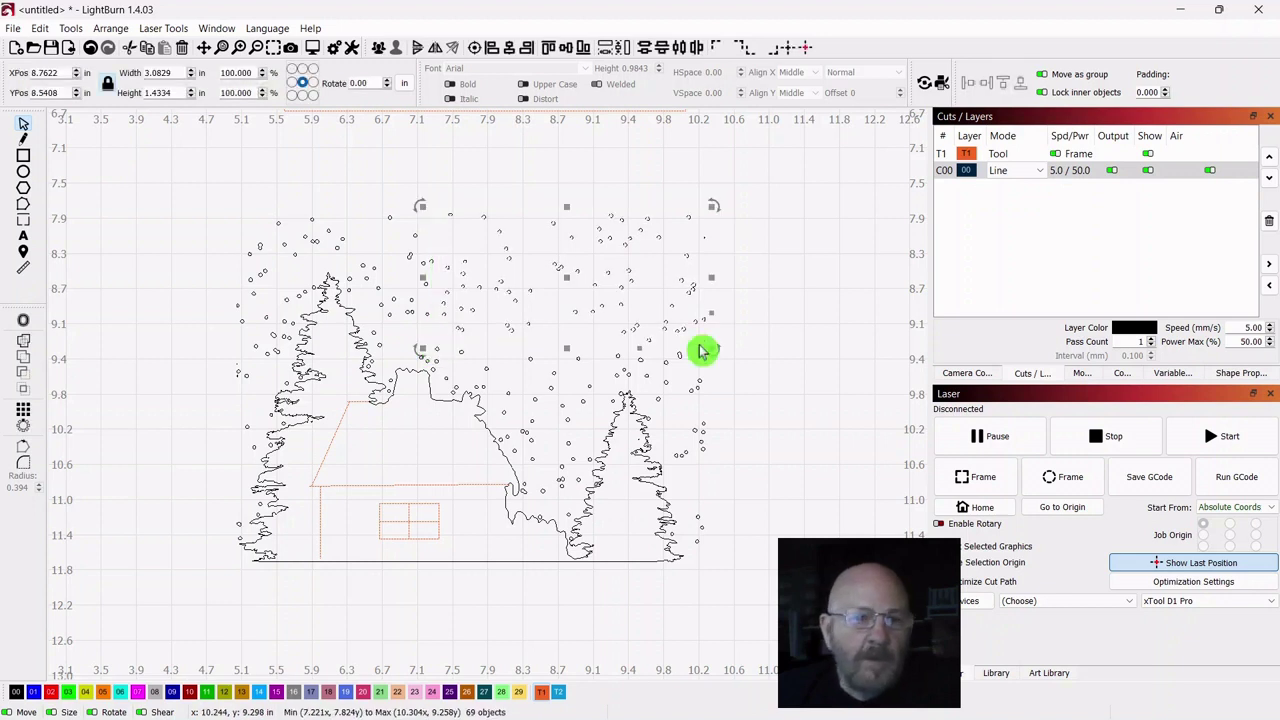
{"action": "right_click", "coordinate": [566, 275]}
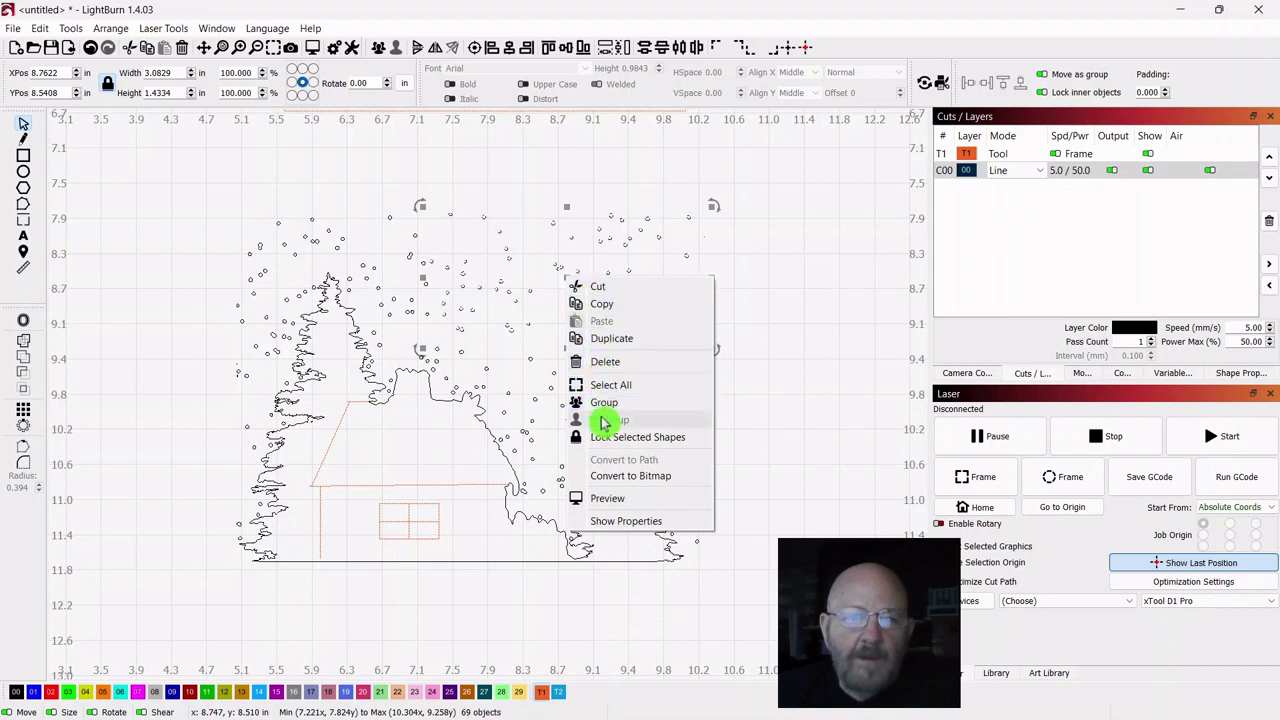
{"action": "left_click", "coordinate": [601, 345]}
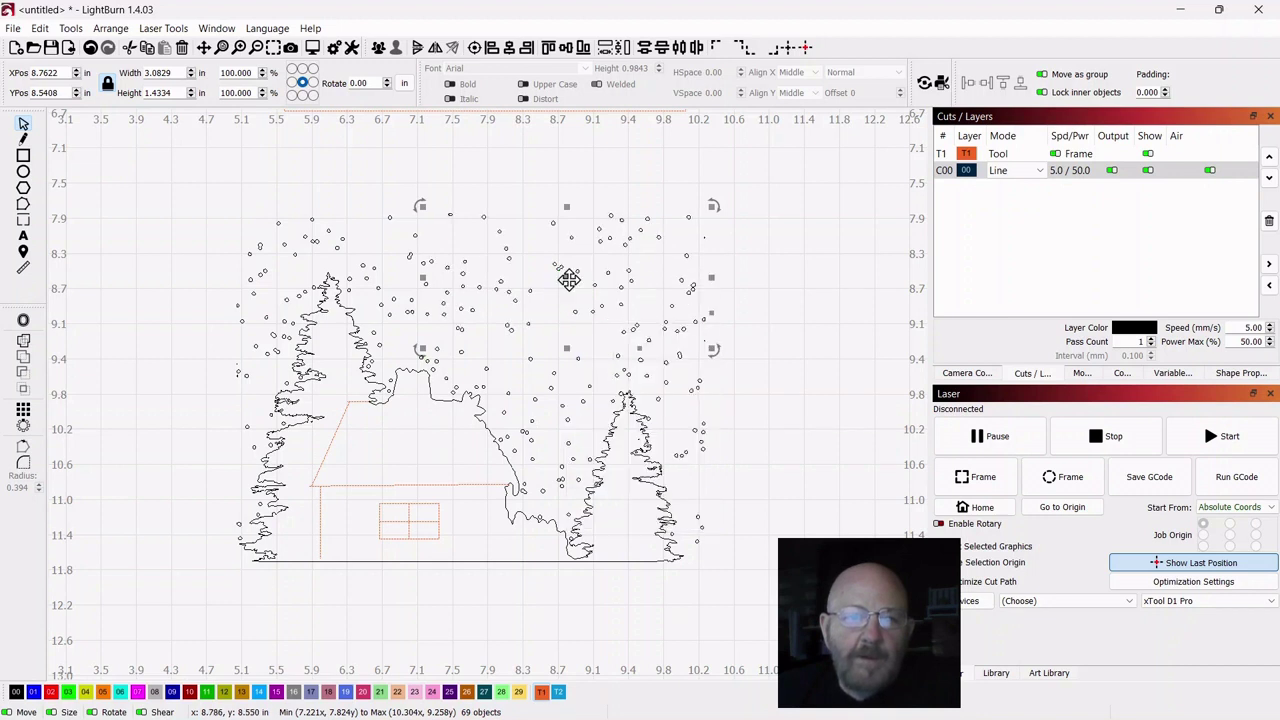
{"action": "left_click_drag", "start_coordinate": [568, 279], "coordinate": [399, 505]}
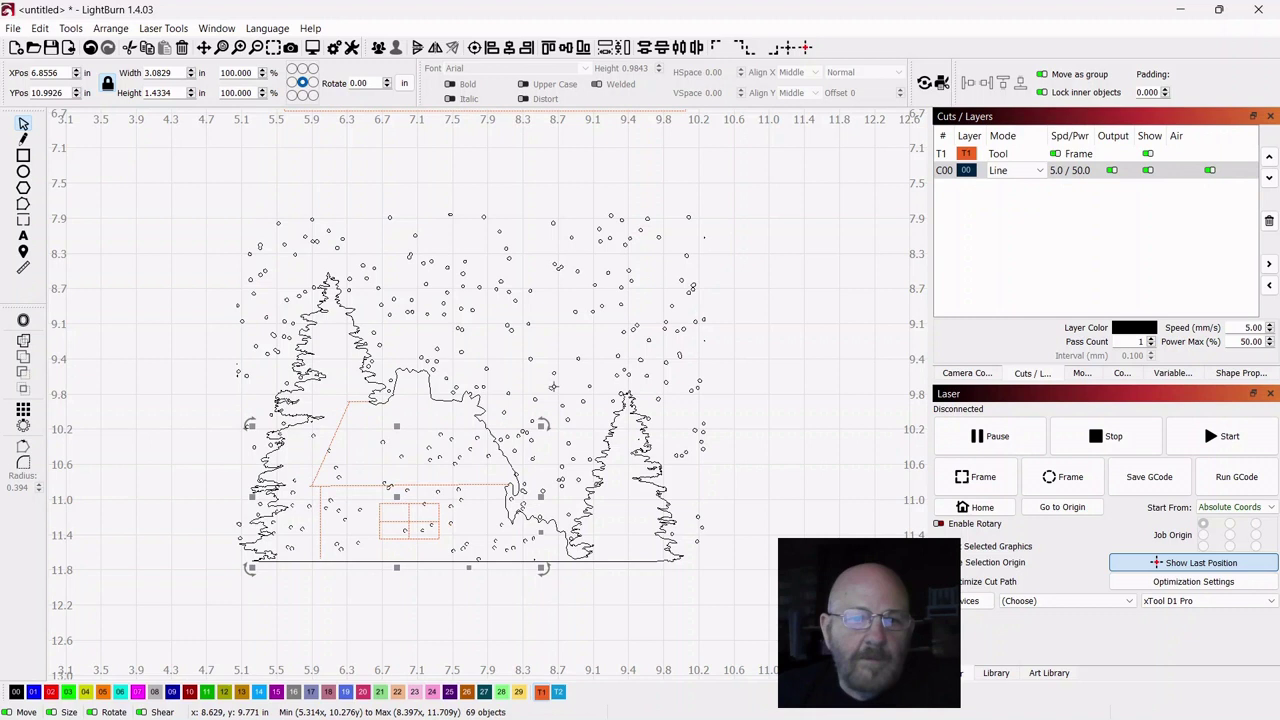
Duplicate a group of 36 upper-right snow dots and set the copy right of the scene.
{"action": "left_click", "coordinate": [741, 302]}
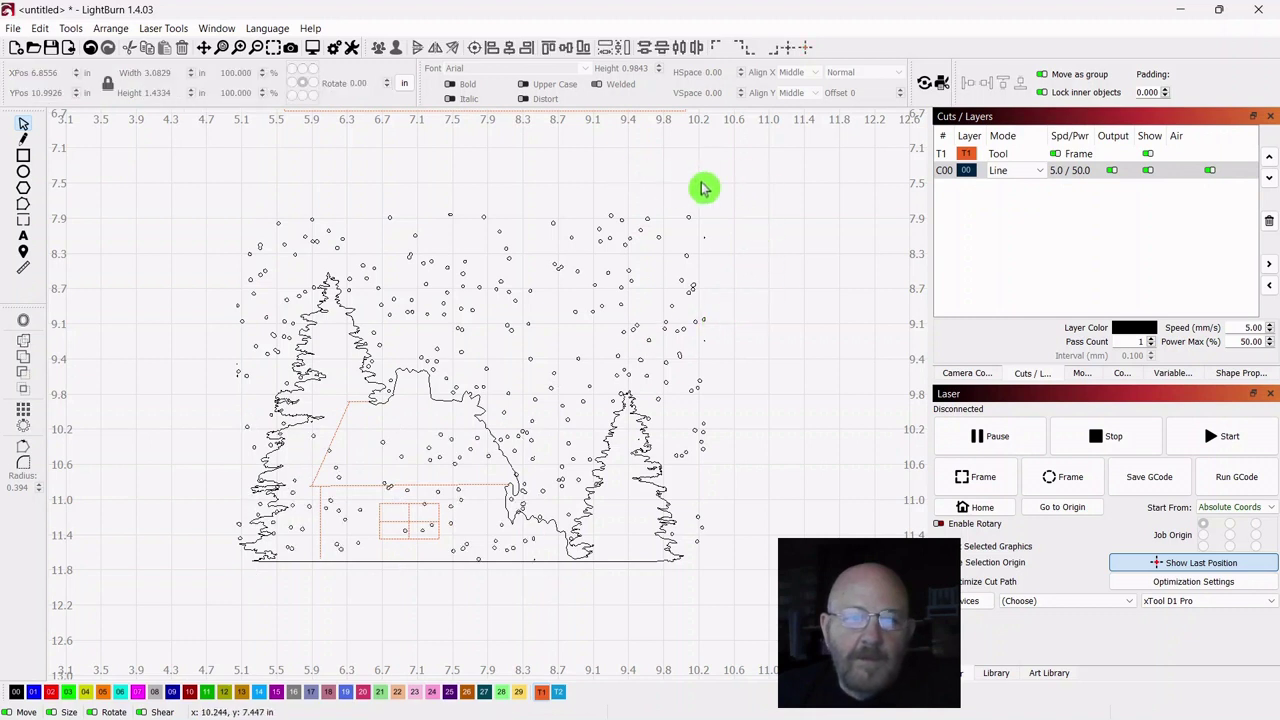
{"action": "left_click_drag", "start_coordinate": [719, 184], "coordinate": [491, 310]}
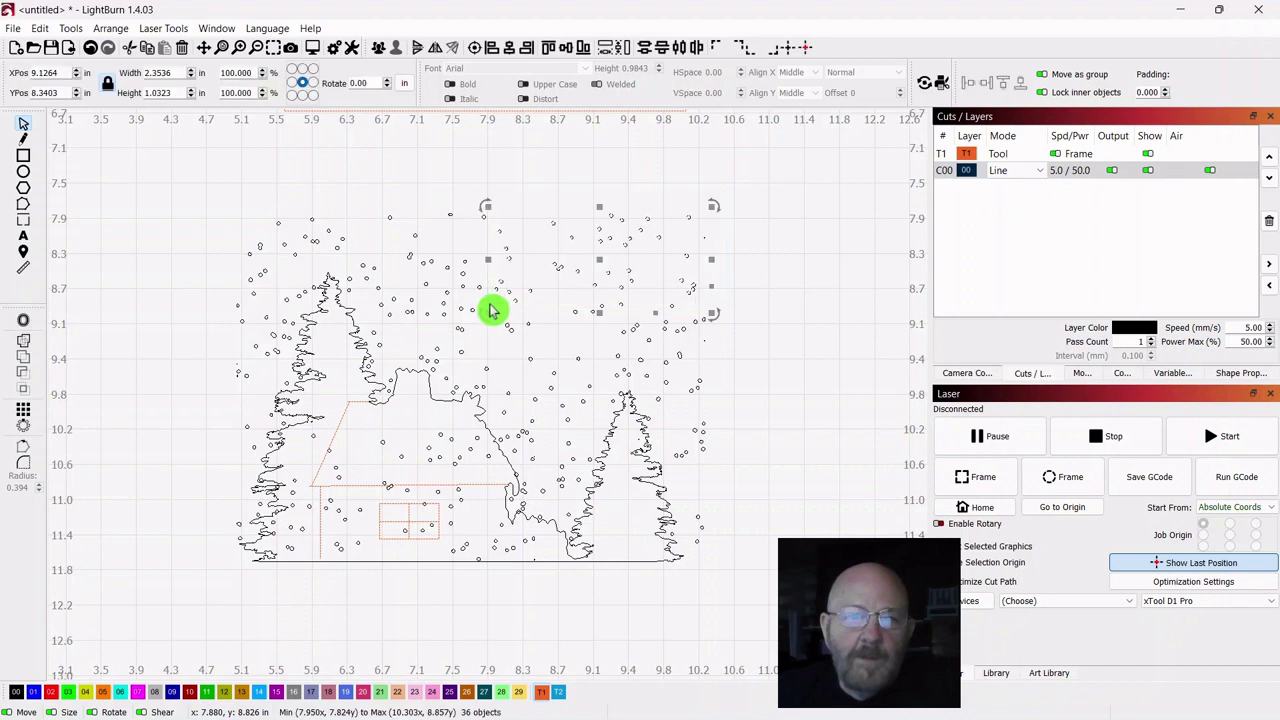
{"action": "right_click", "coordinate": [603, 263]}
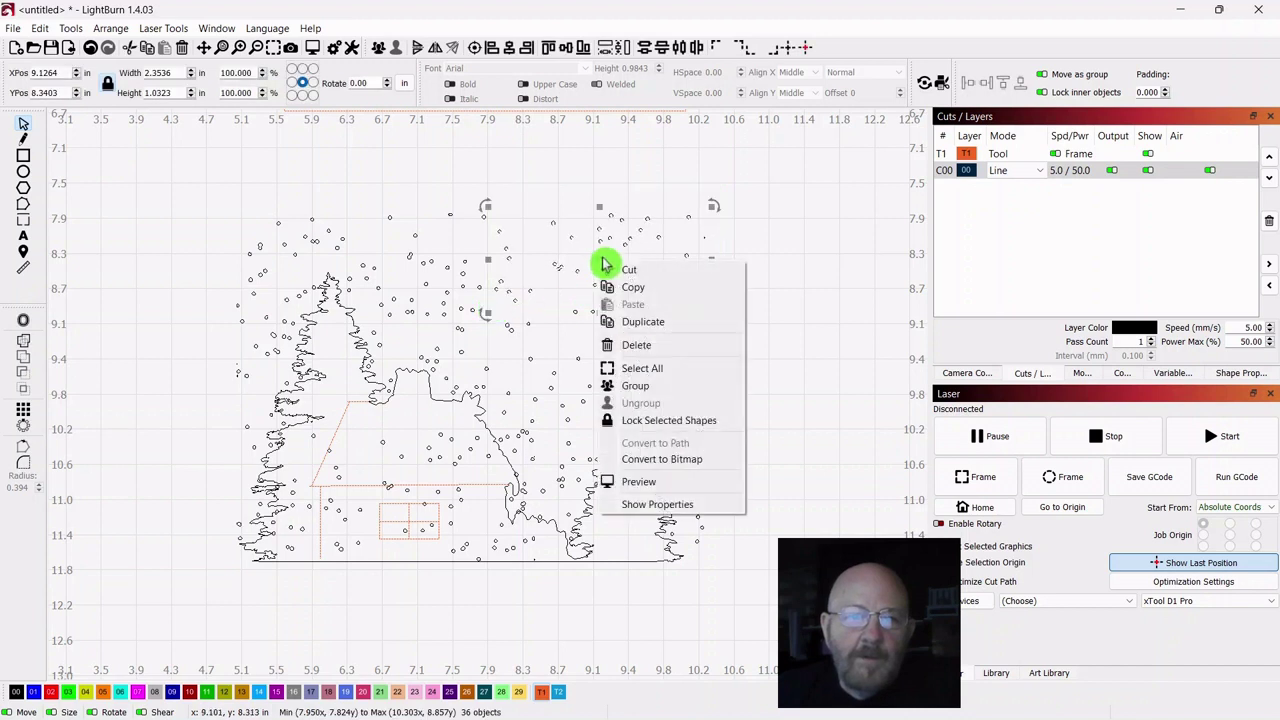
{"action": "left_click", "coordinate": [630, 322]}
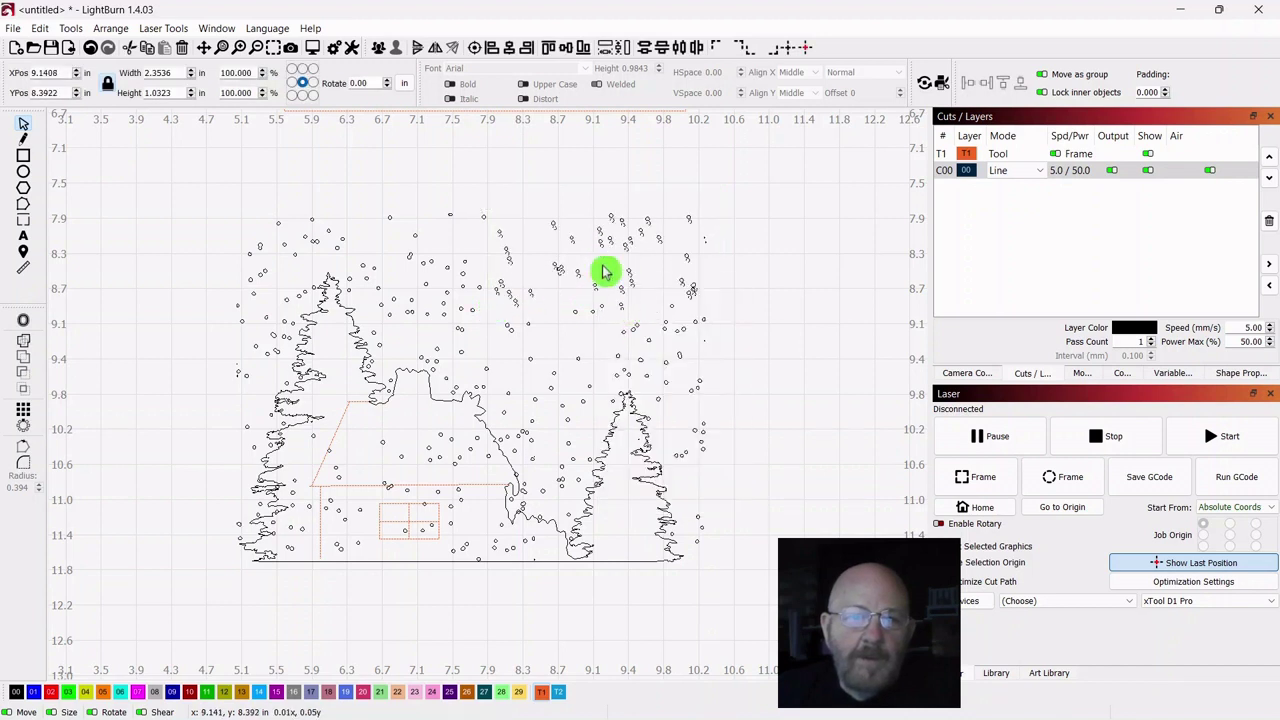
{"action": "left_click_drag", "start_coordinate": [609, 274], "coordinate": [825, 497]}
{"action": "left_click_drag", "start_coordinate": [814, 354], "coordinate": [714, 357]}
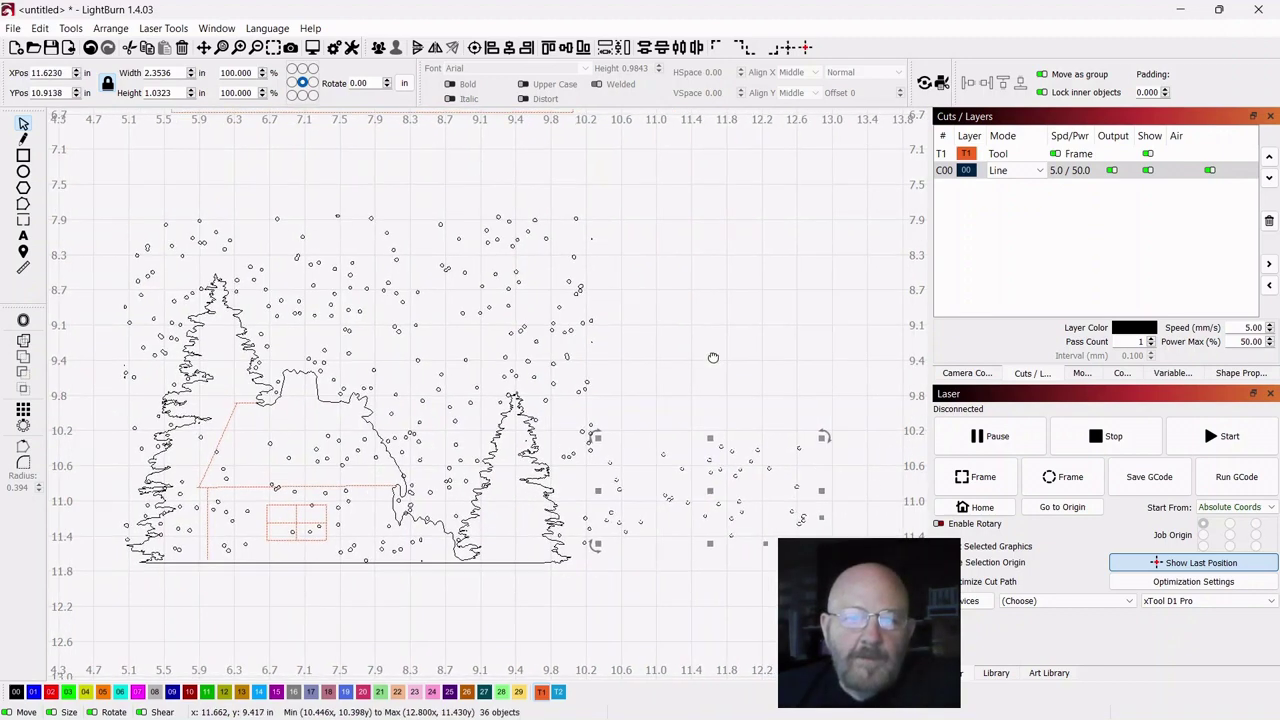
Rotate the copied dots 90° clockwise and place them over the left tree and roof.
{"action": "left_click", "coordinate": [111, 28]}
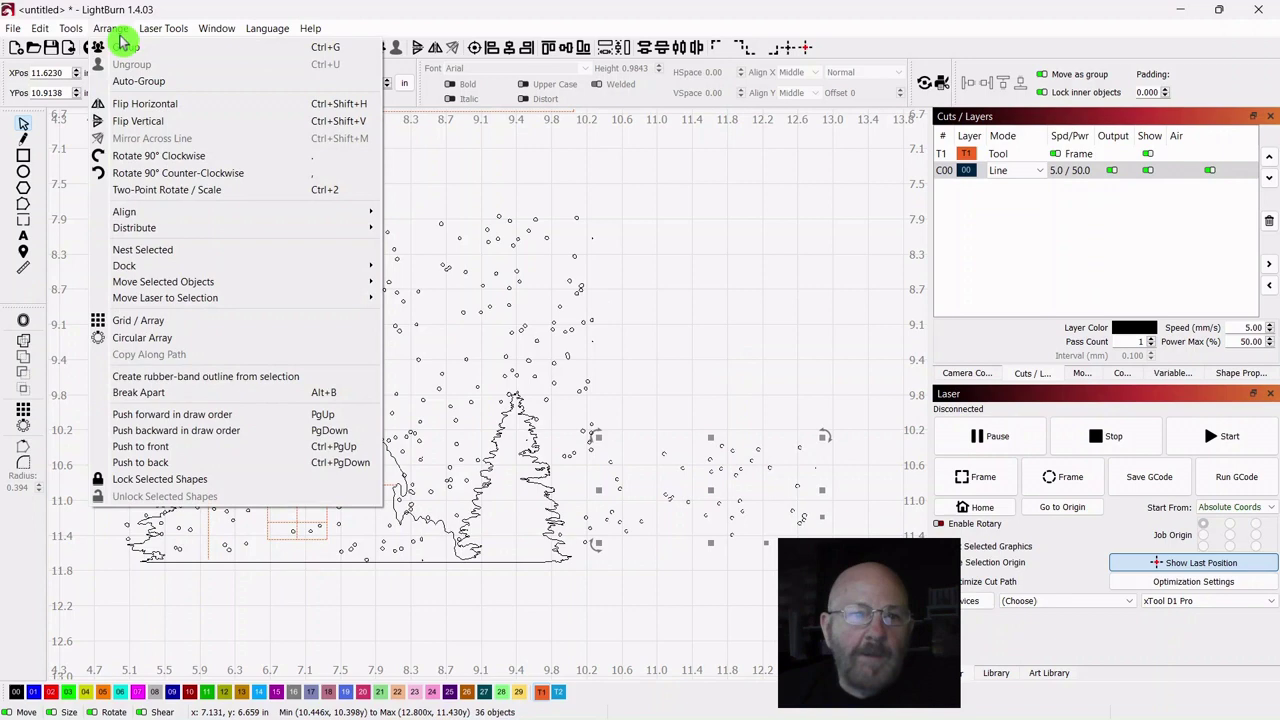
{"action": "left_click", "coordinate": [135, 156]}
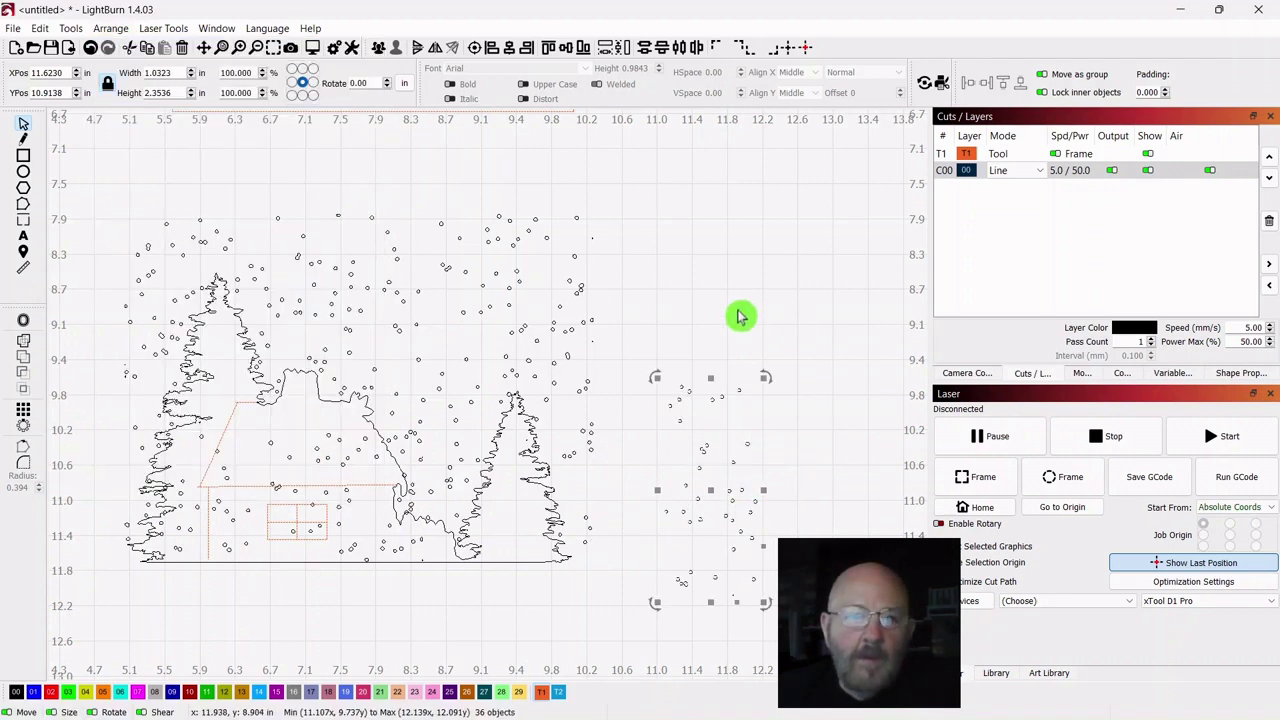
{"action": "scroll", "coordinate": [738, 290], "scroll_direction": "left", "scroll_amount": 1}
{"action": "left_click_drag", "start_coordinate": [736, 268], "coordinate": [786, 260]}
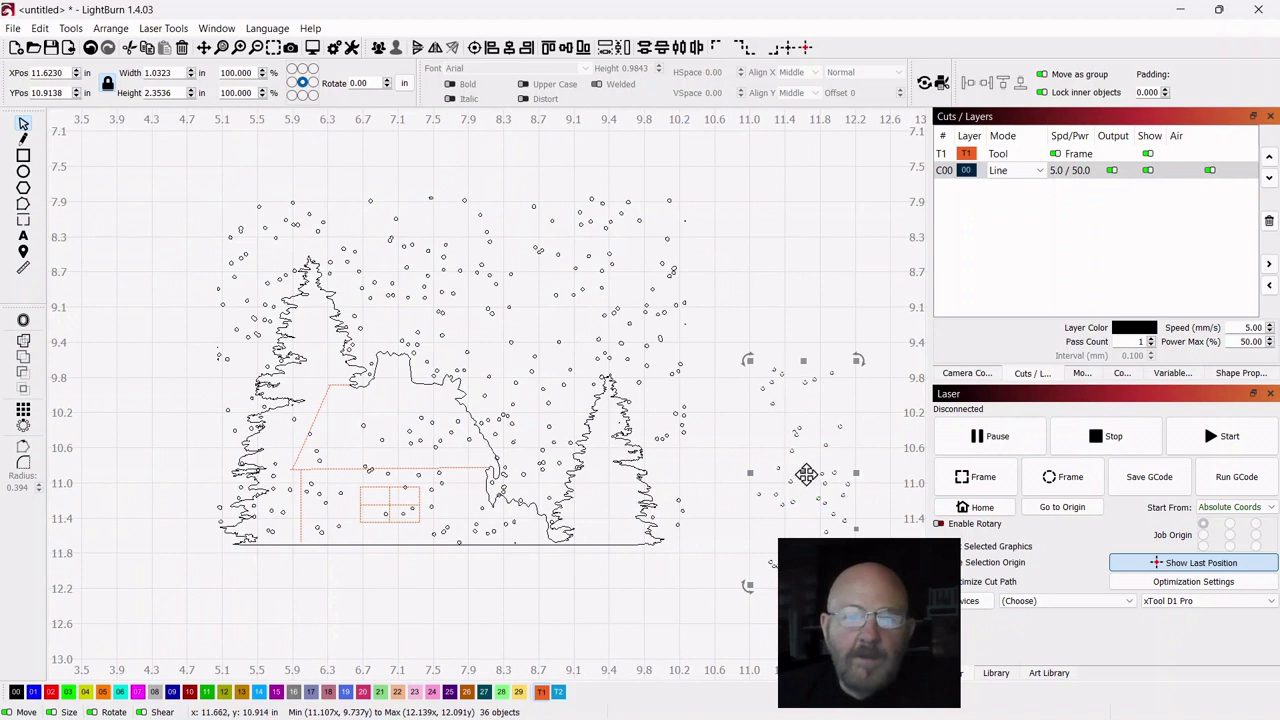
{"action": "left_click_drag", "start_coordinate": [809, 471], "coordinate": [314, 362]}
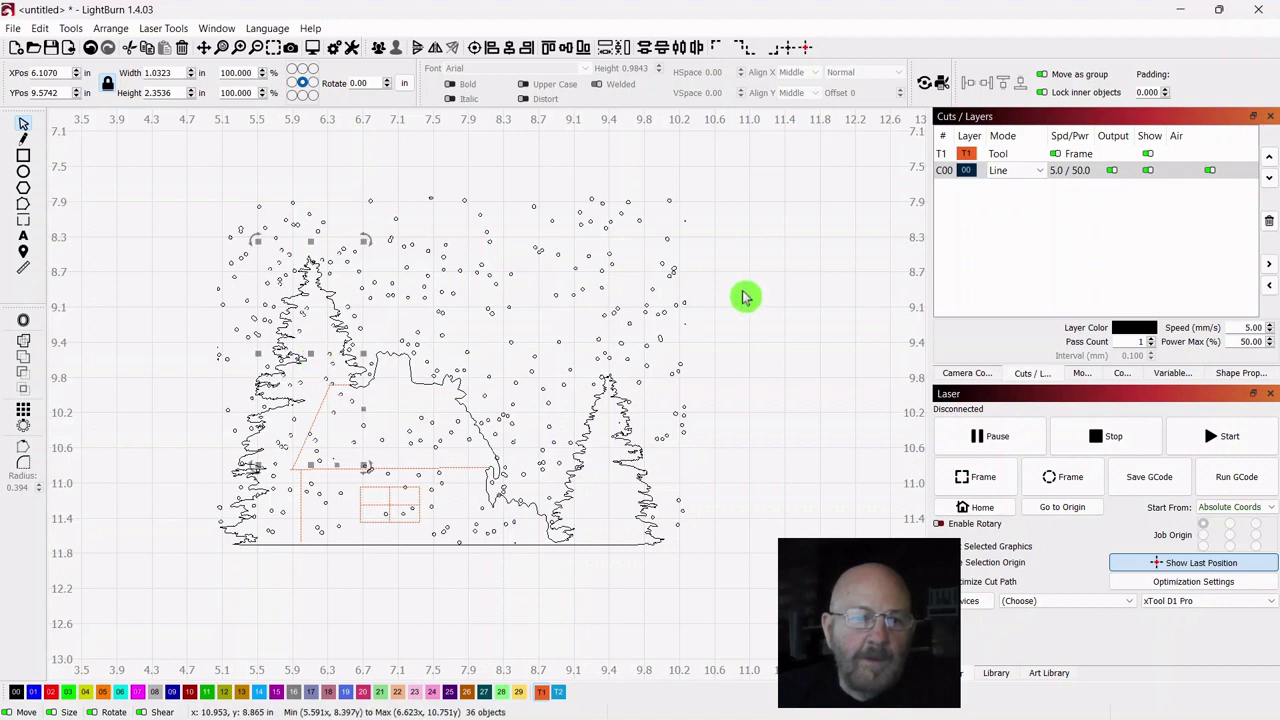
Duplicate 62 upper-right snow dots (about 1.97 × 1.27 in) and drag the copy over the house roof.
{"action": "left_click", "coordinate": [837, 311]}
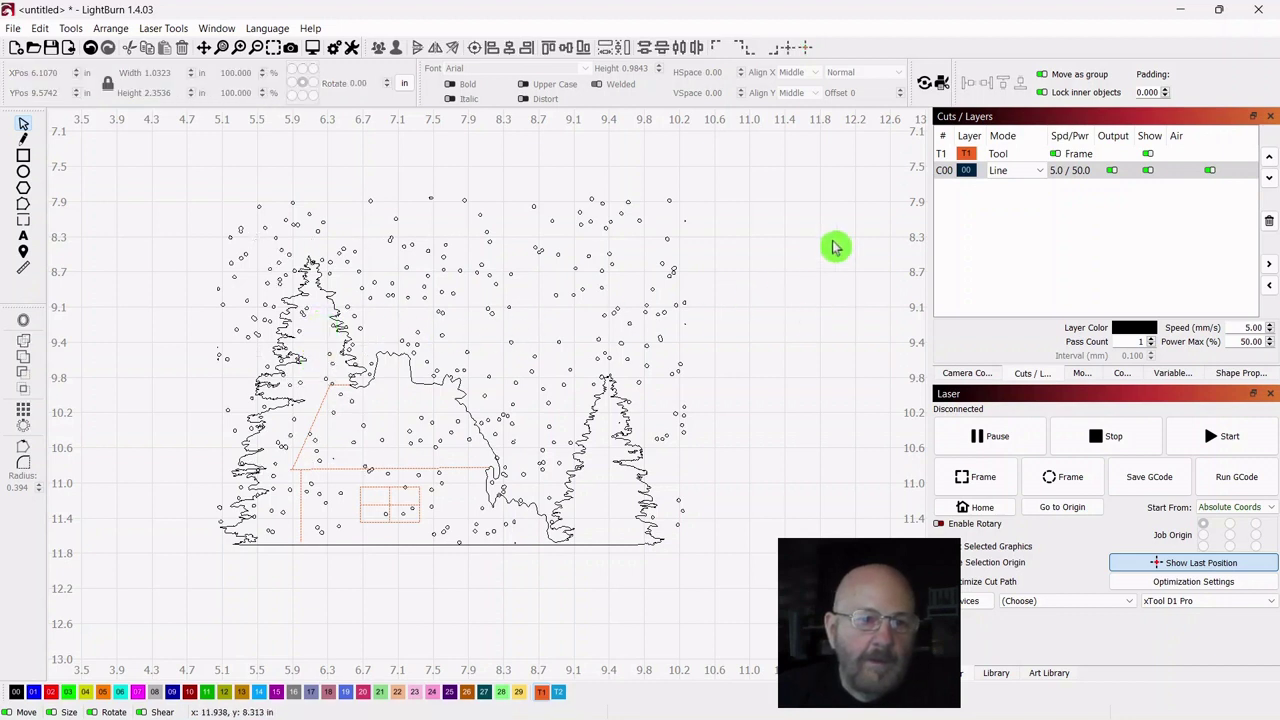
{"action": "left_click_drag", "start_coordinate": [694, 172], "coordinate": [541, 297]}
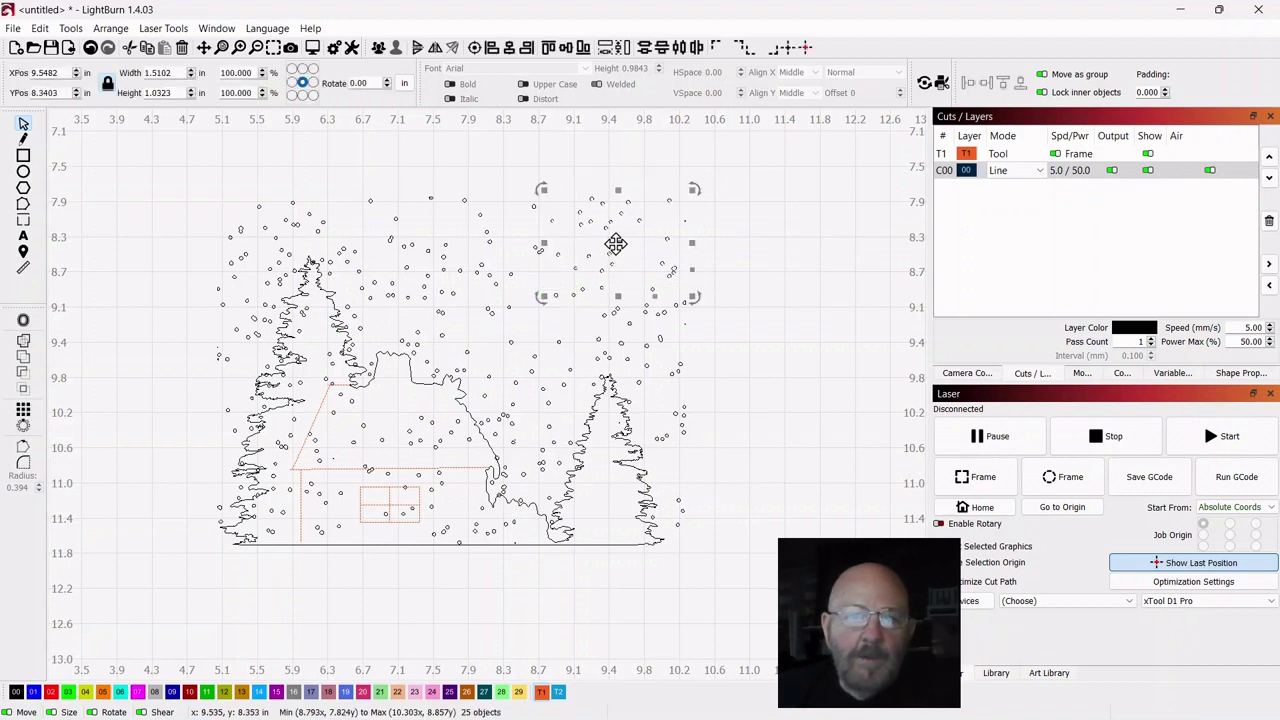
{"action": "right_click", "coordinate": [617, 245]}
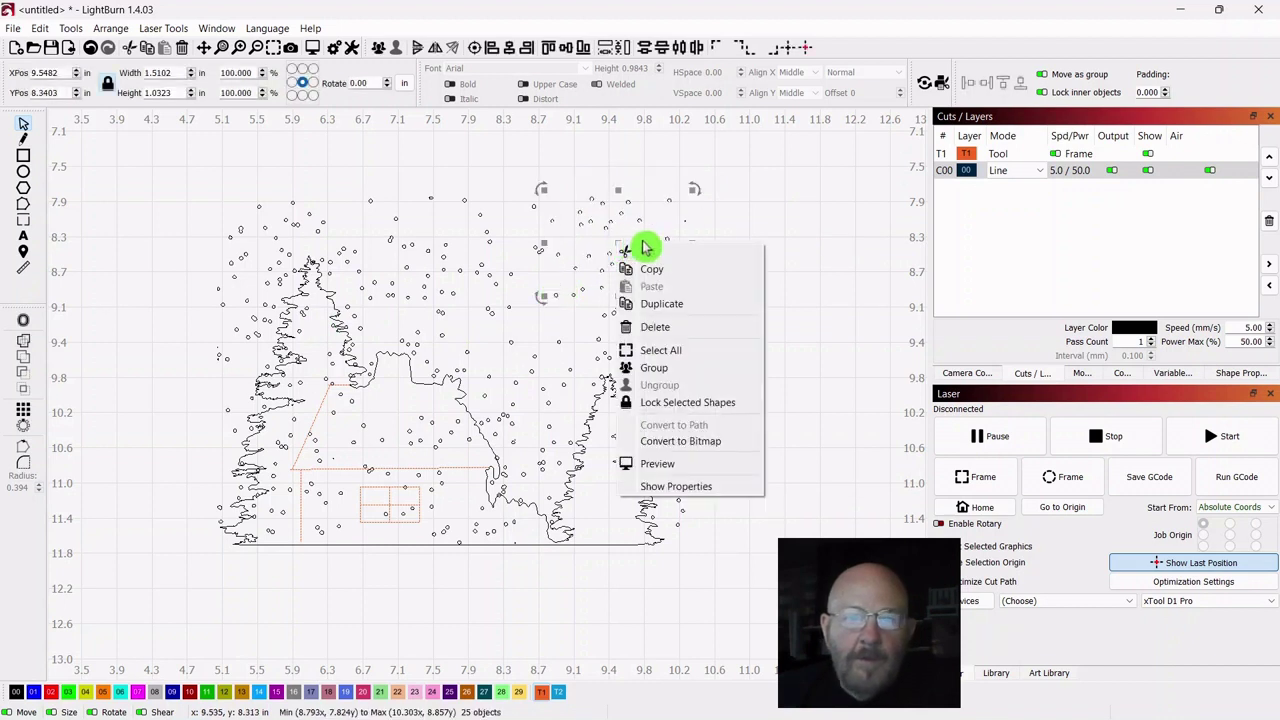
{"action": "left_click", "coordinate": [660, 304]}
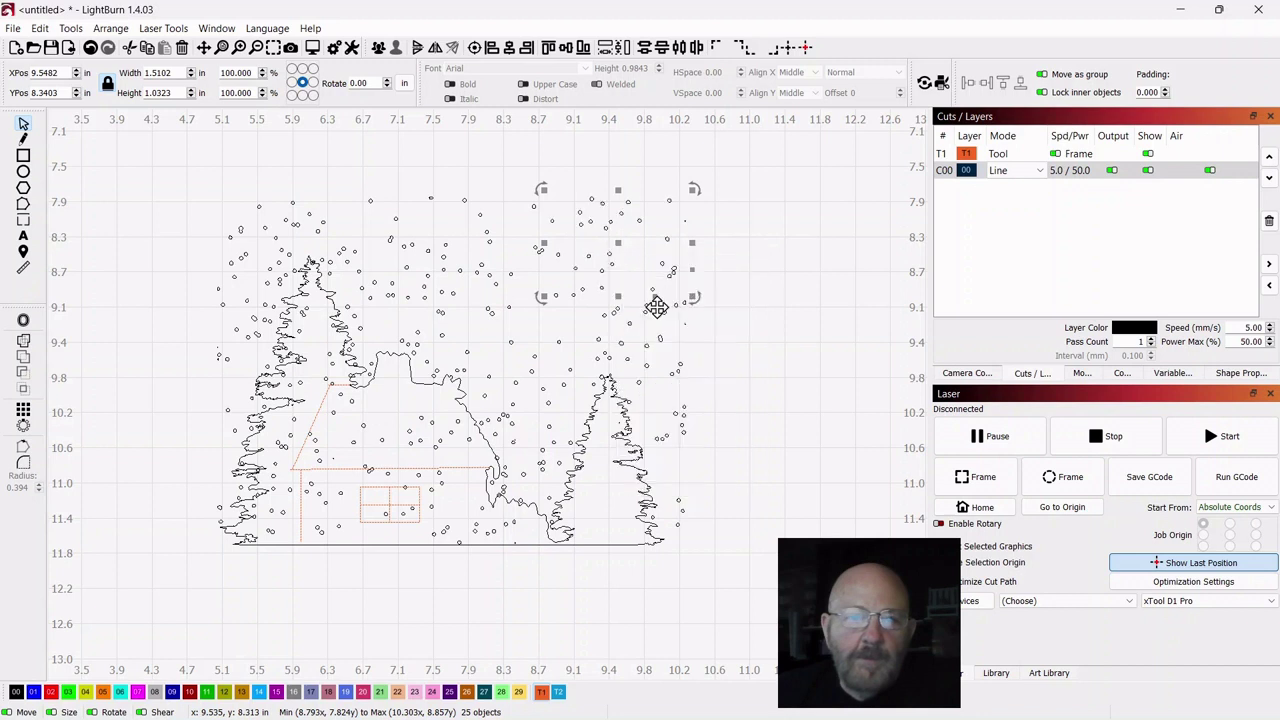
{"action": "left_click_drag", "start_coordinate": [623, 243], "coordinate": [566, 336]}
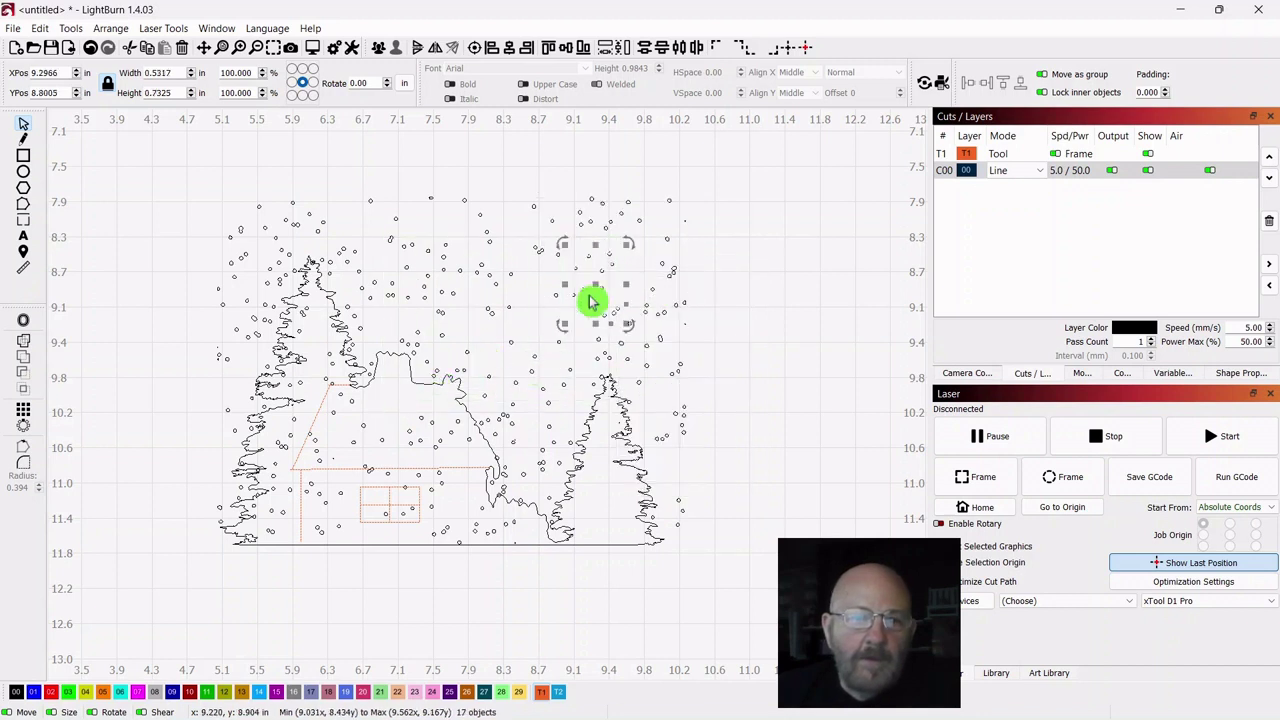
{"action": "left_click", "coordinate": [717, 246]}
{"action": "left_click_drag", "start_coordinate": [694, 172], "coordinate": [510, 315]}
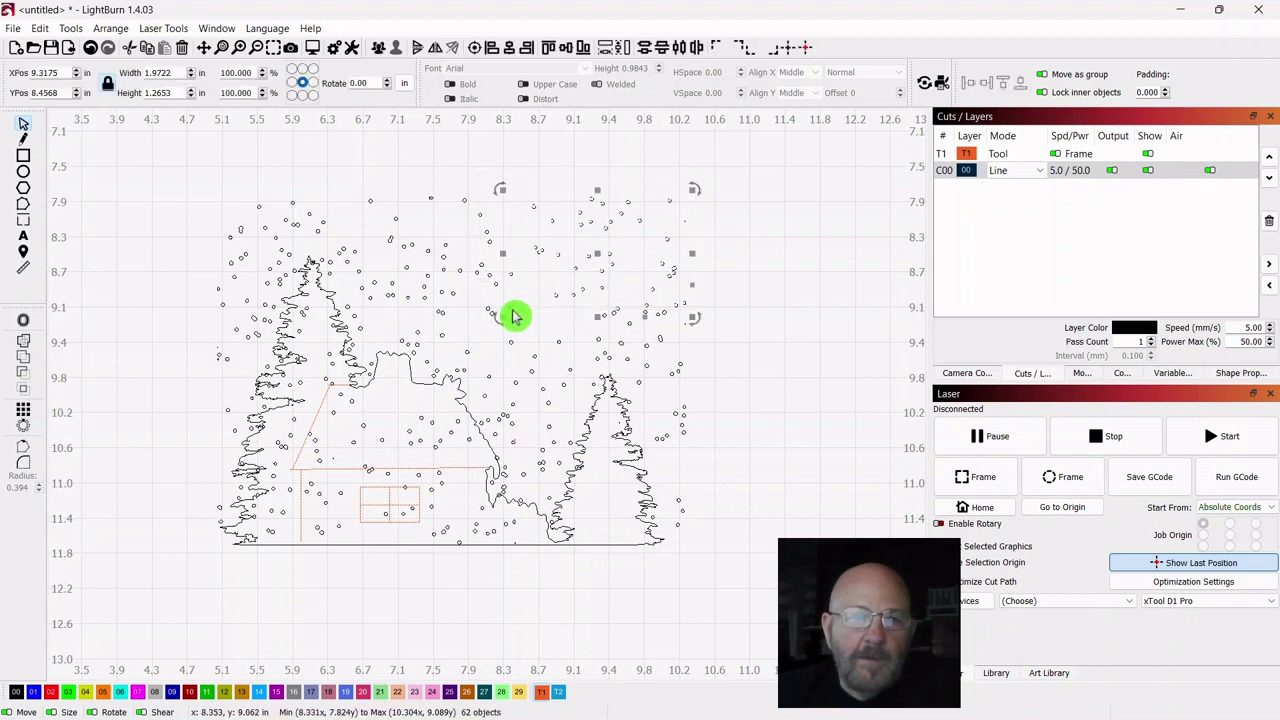
{"action": "right_click", "coordinate": [600, 252]}
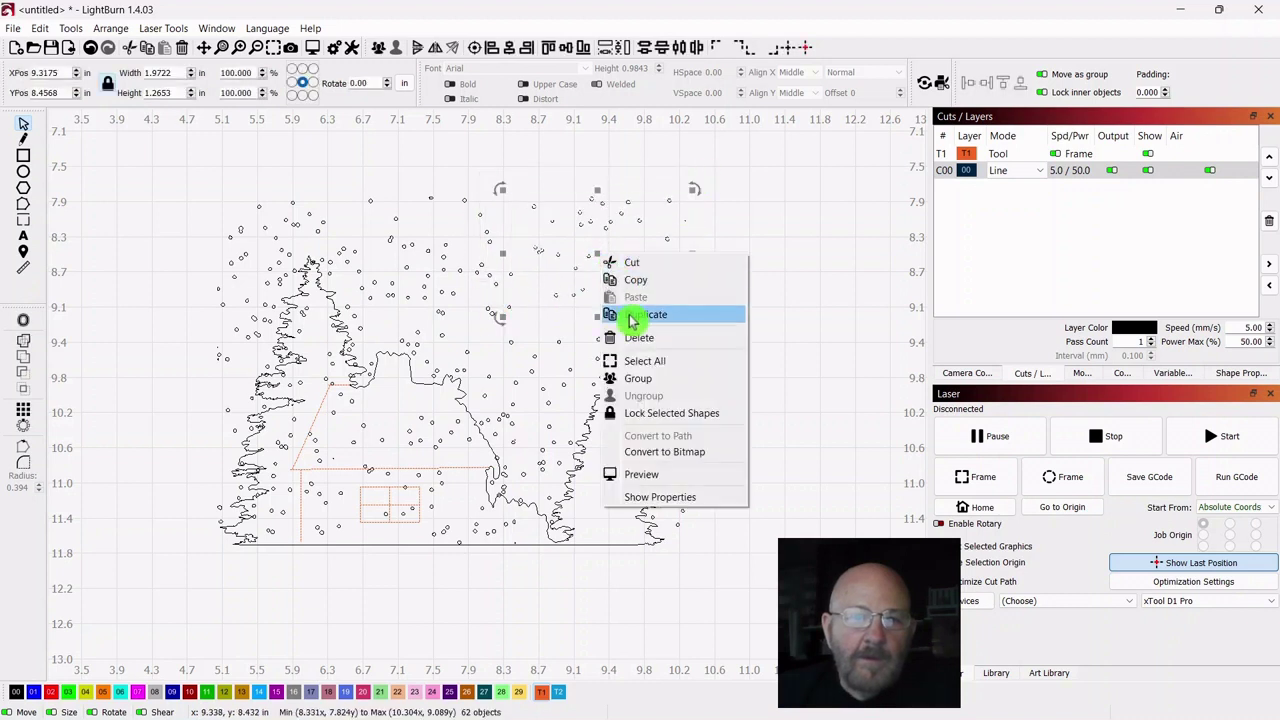
{"action": "left_click", "coordinate": [636, 316]}
{"action": "left_click_drag", "start_coordinate": [598, 256], "coordinate": [394, 376]}
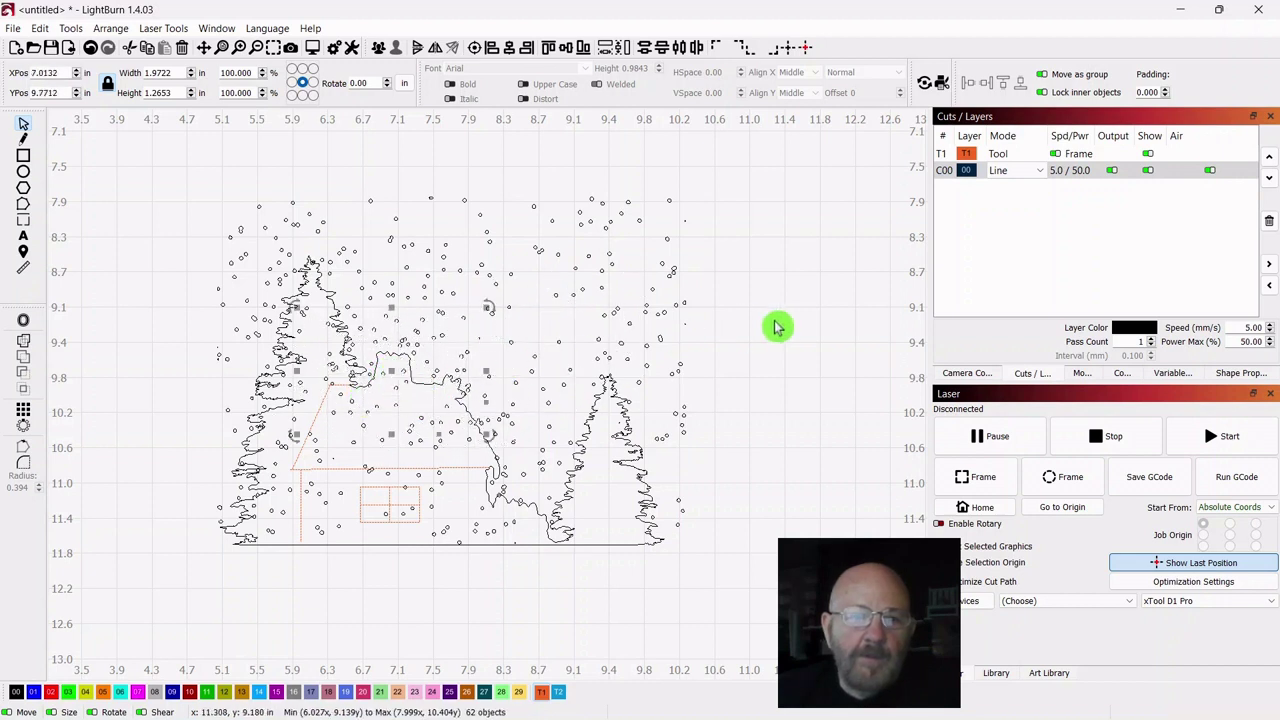
{"action": "left_click", "coordinate": [806, 335]}
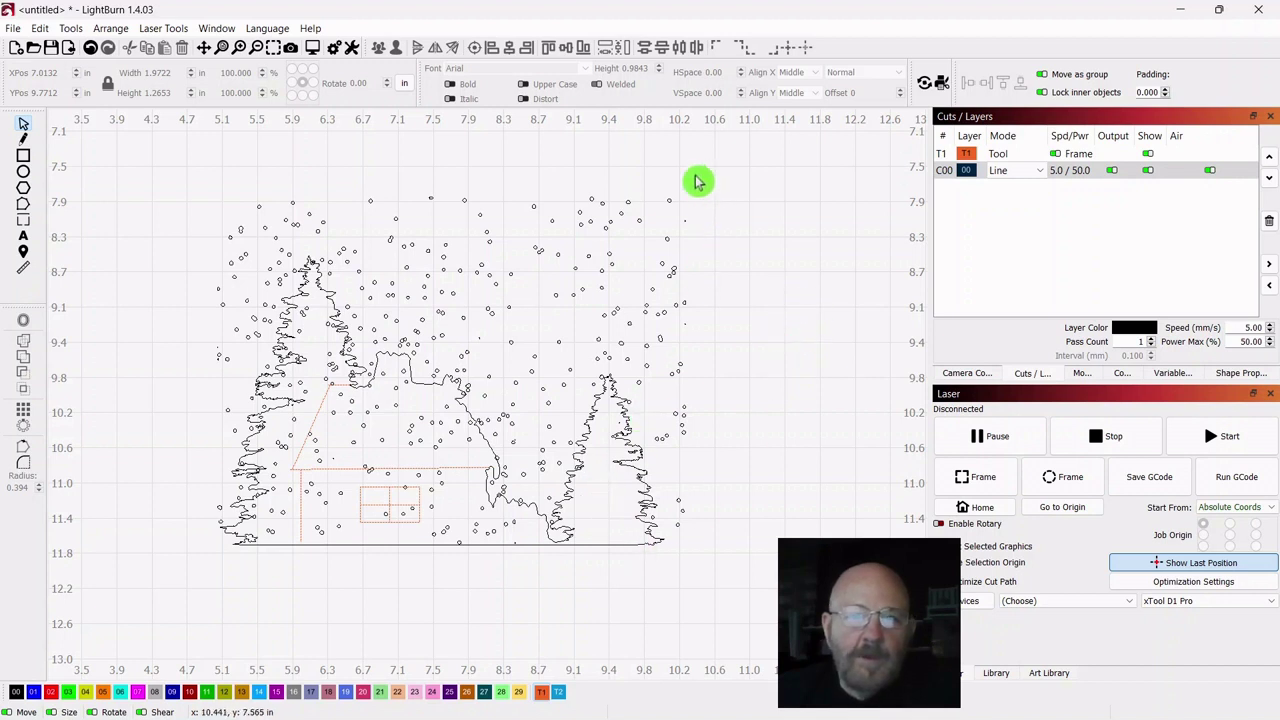
Duplicate the upper-right snow dots, rotate the copy 90° clockwise, and place it over the right tree.
{"action": "left_click_drag", "start_coordinate": [705, 174], "coordinate": [423, 296]}
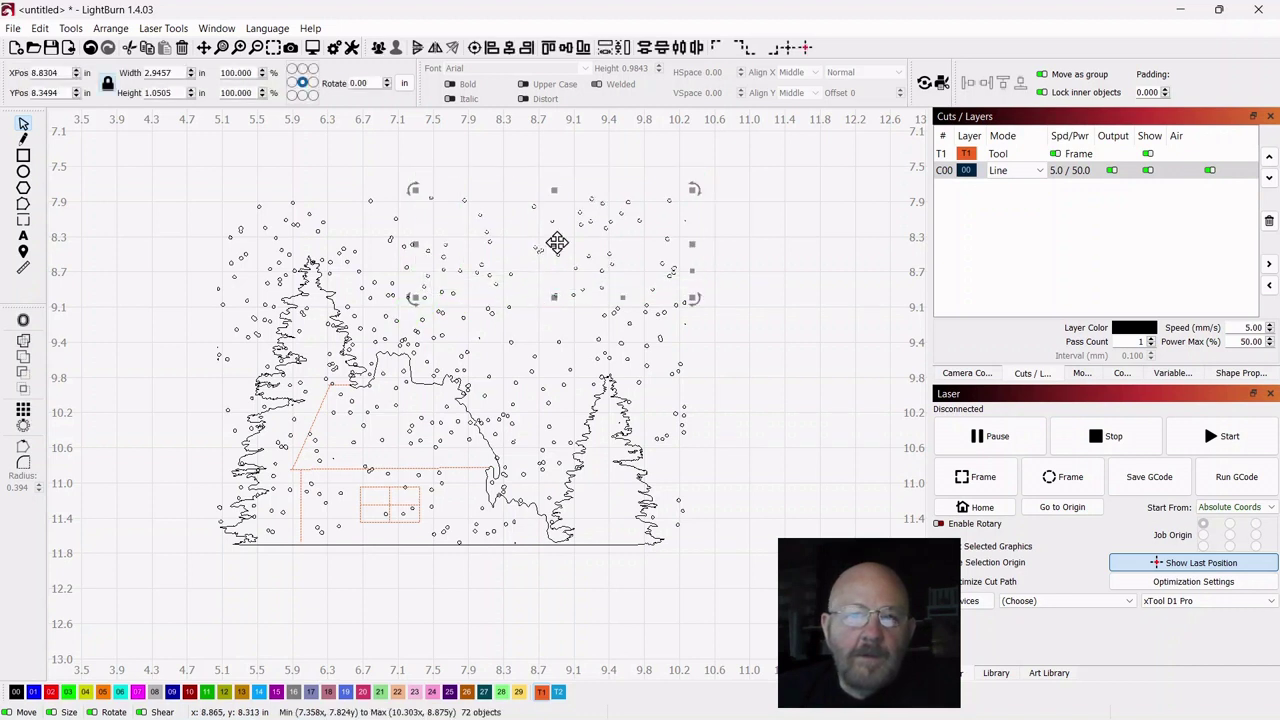
{"action": "right_click", "coordinate": [558, 245]}
{"action": "left_click", "coordinate": [590, 312]}
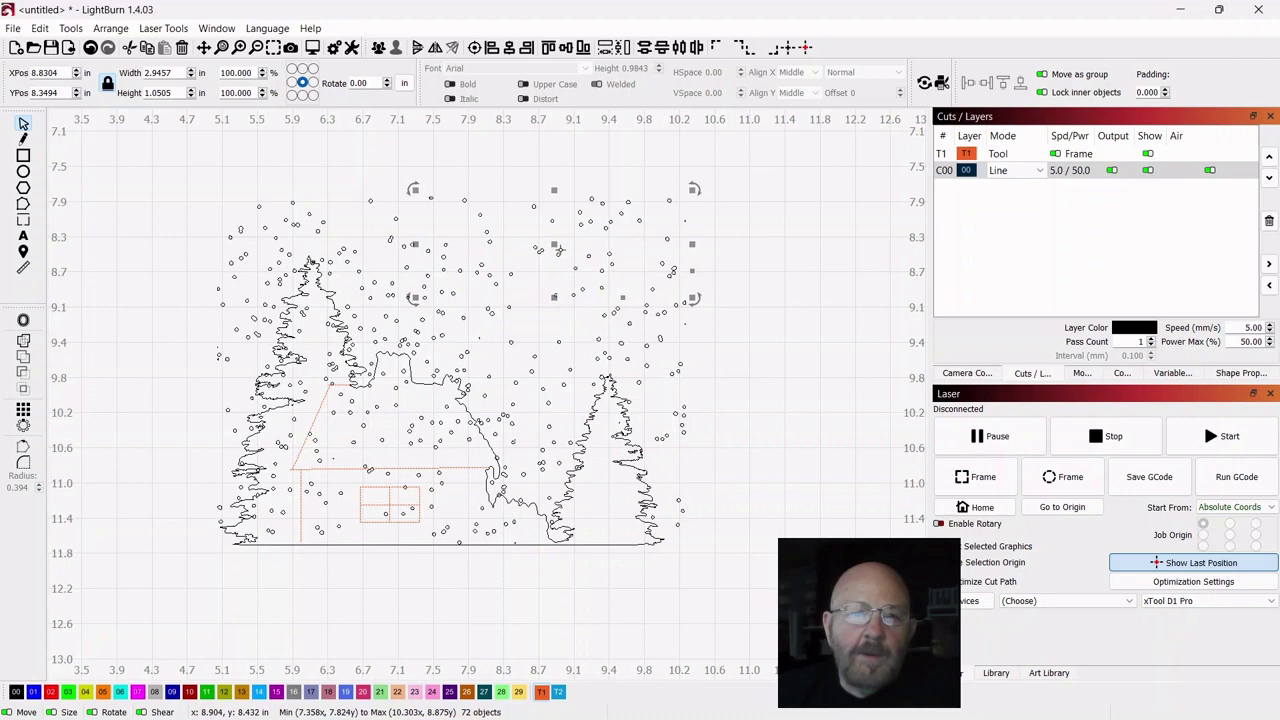
{"action": "left_click_drag", "start_coordinate": [556, 245], "coordinate": [783, 509]}
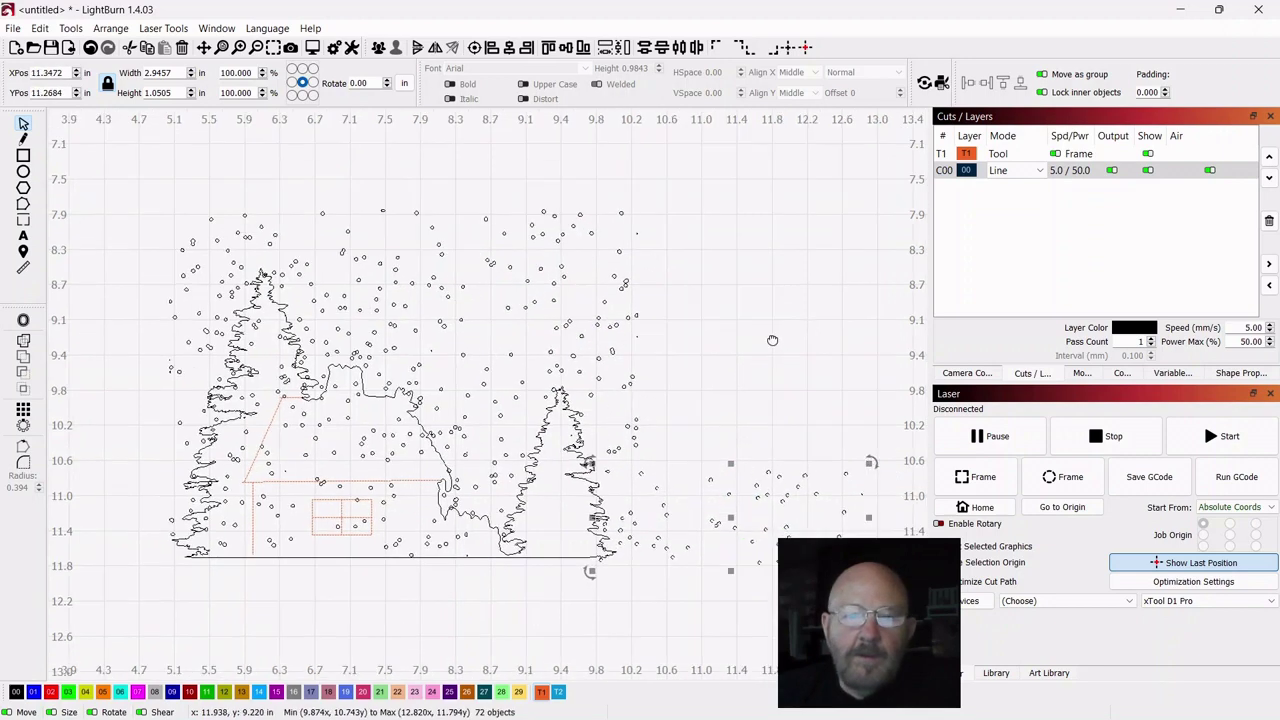
{"action": "left_click", "coordinate": [110, 28]}
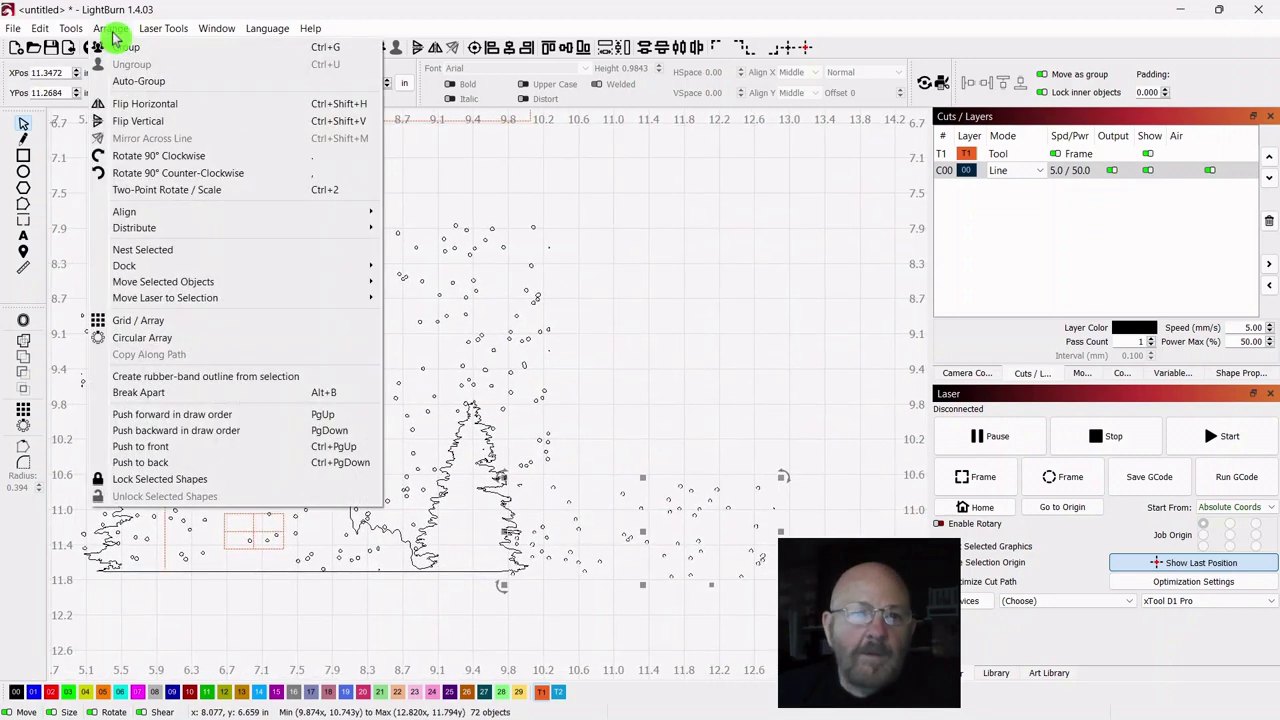
{"action": "left_click", "coordinate": [125, 156]}
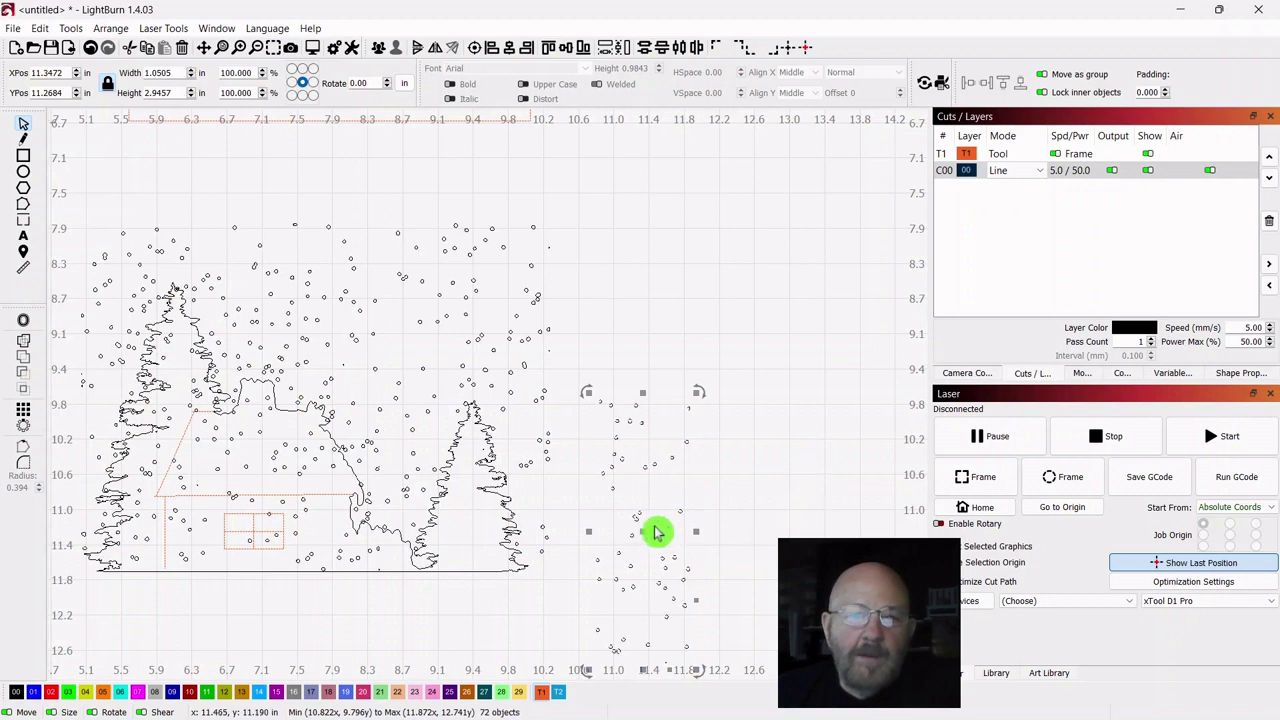
{"action": "left_click_drag", "start_coordinate": [645, 535], "coordinate": [459, 445]}
{"action": "left_click", "coordinate": [714, 394]}
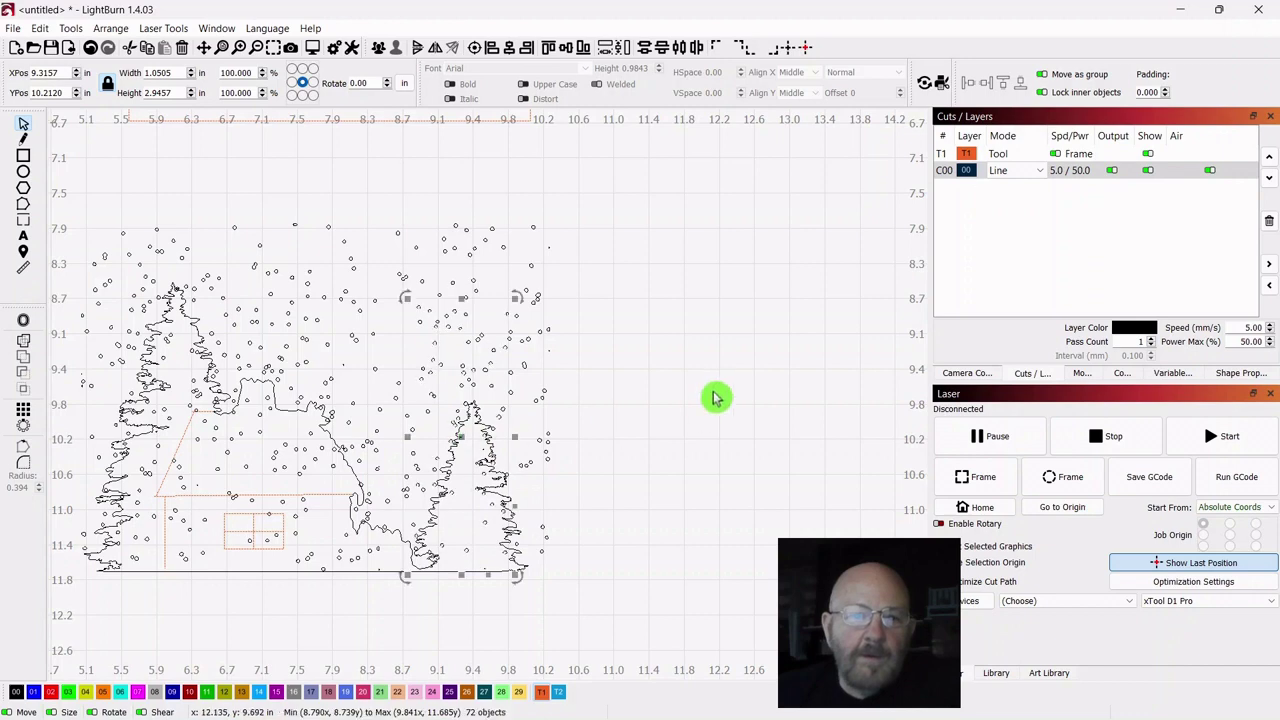
Duplicate a small snow-dot cluster twice, dropping copies on the right tree's middle and base.
{"action": "left_click_drag", "start_coordinate": [694, 386], "coordinate": [875, 338]}
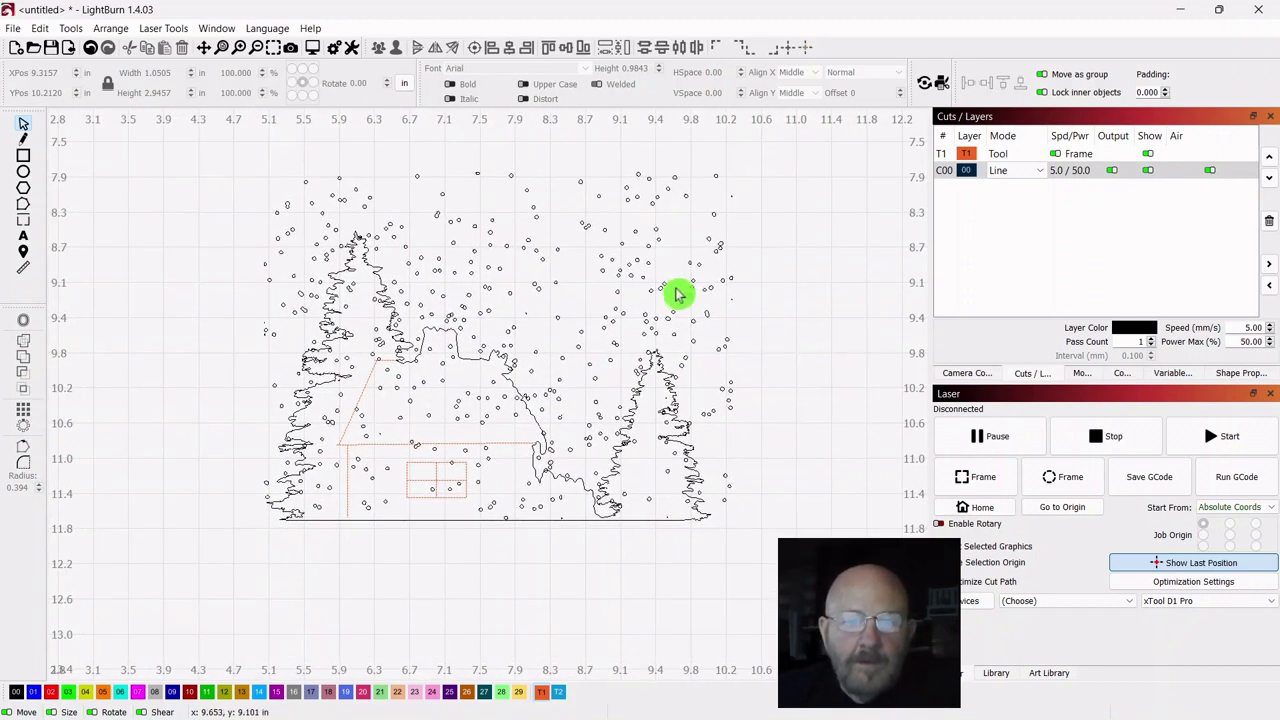
{"action": "left_click", "coordinate": [642, 326]}
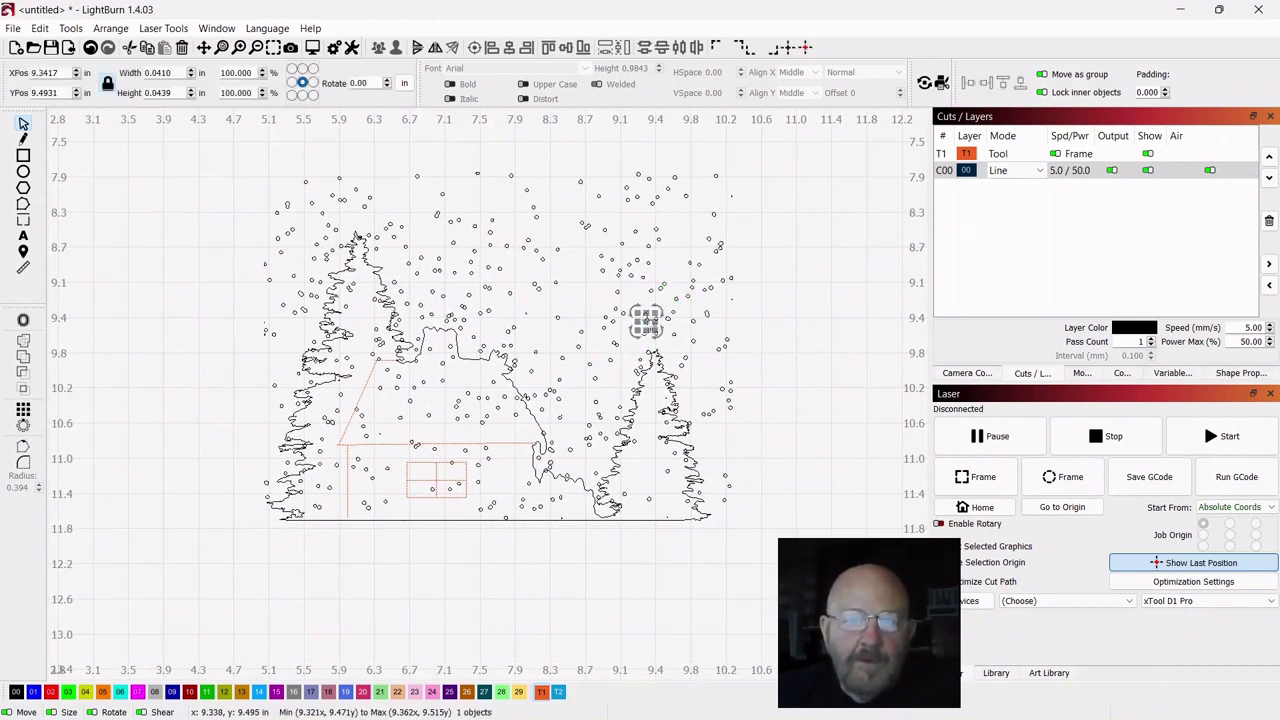
{"action": "left_click", "coordinate": [829, 346]}
{"action": "left_click_drag", "start_coordinate": [748, 265], "coordinate": [652, 315]}
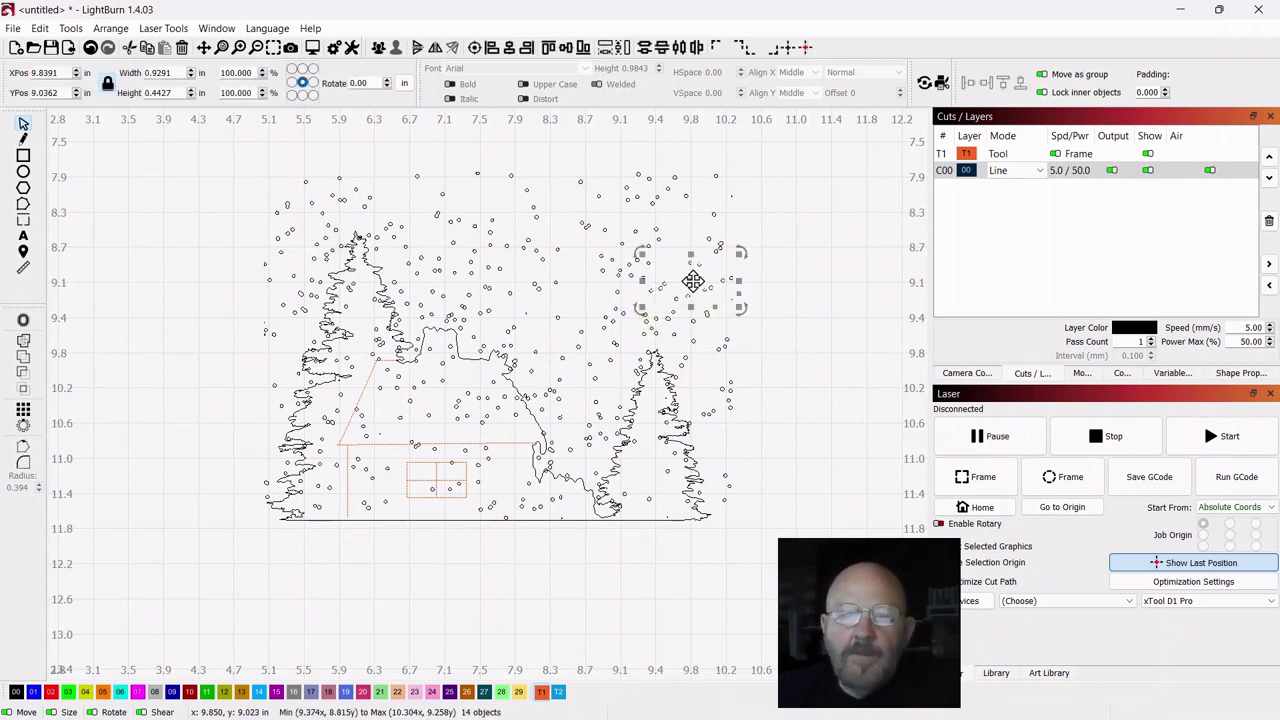
{"action": "right_click", "coordinate": [692, 281]}
{"action": "left_click", "coordinate": [726, 344]}
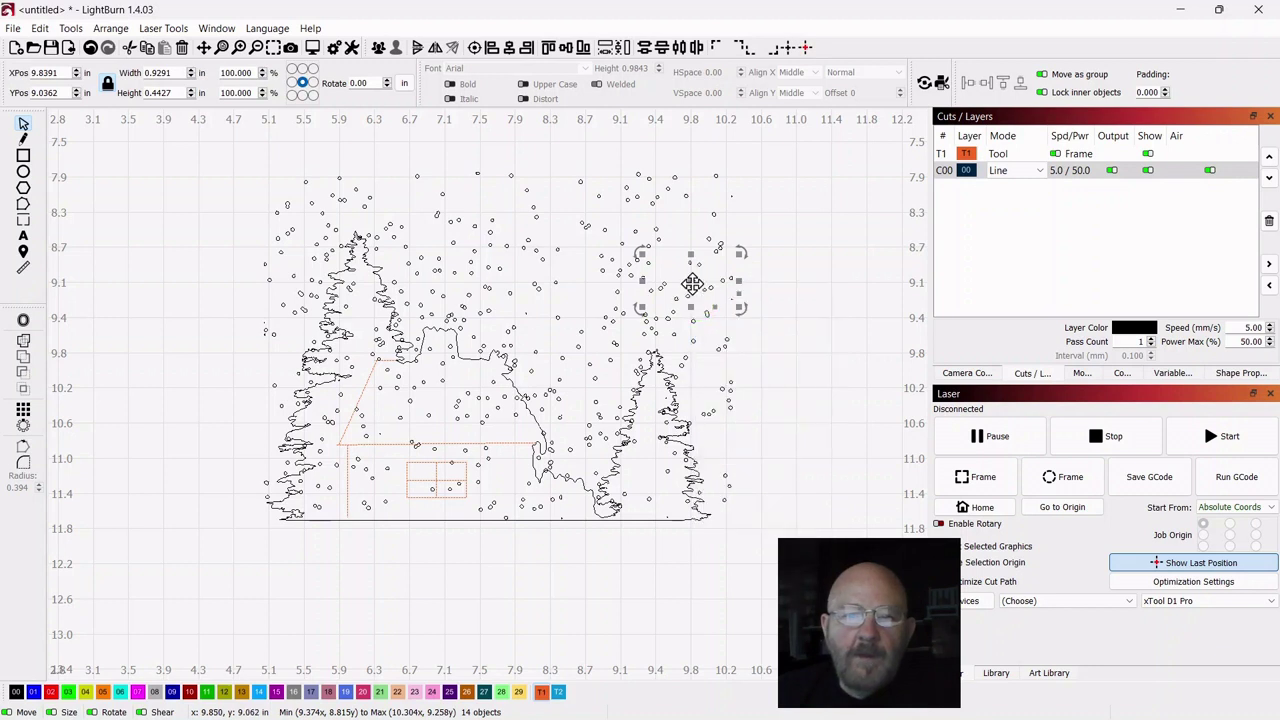
{"action": "left_click_drag", "start_coordinate": [691, 282], "coordinate": [656, 403]}
{"action": "right_click", "coordinate": [656, 403]}
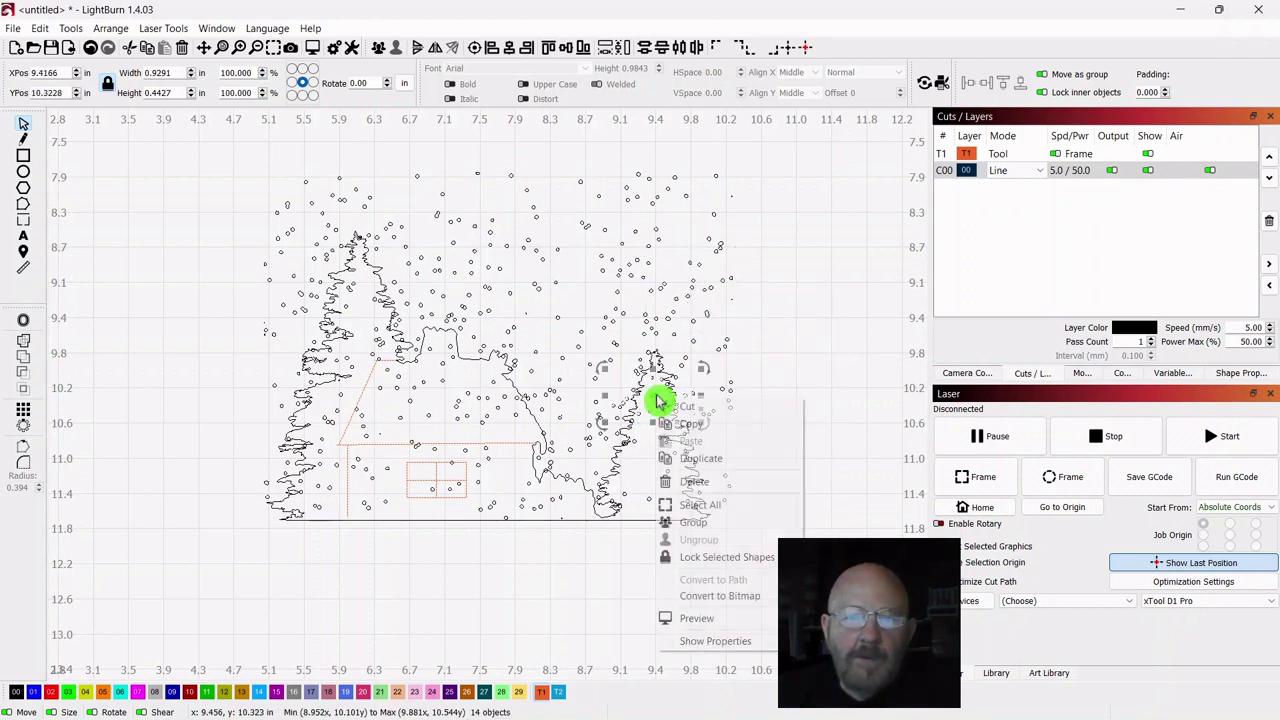
{"action": "left_click", "coordinate": [689, 460]}
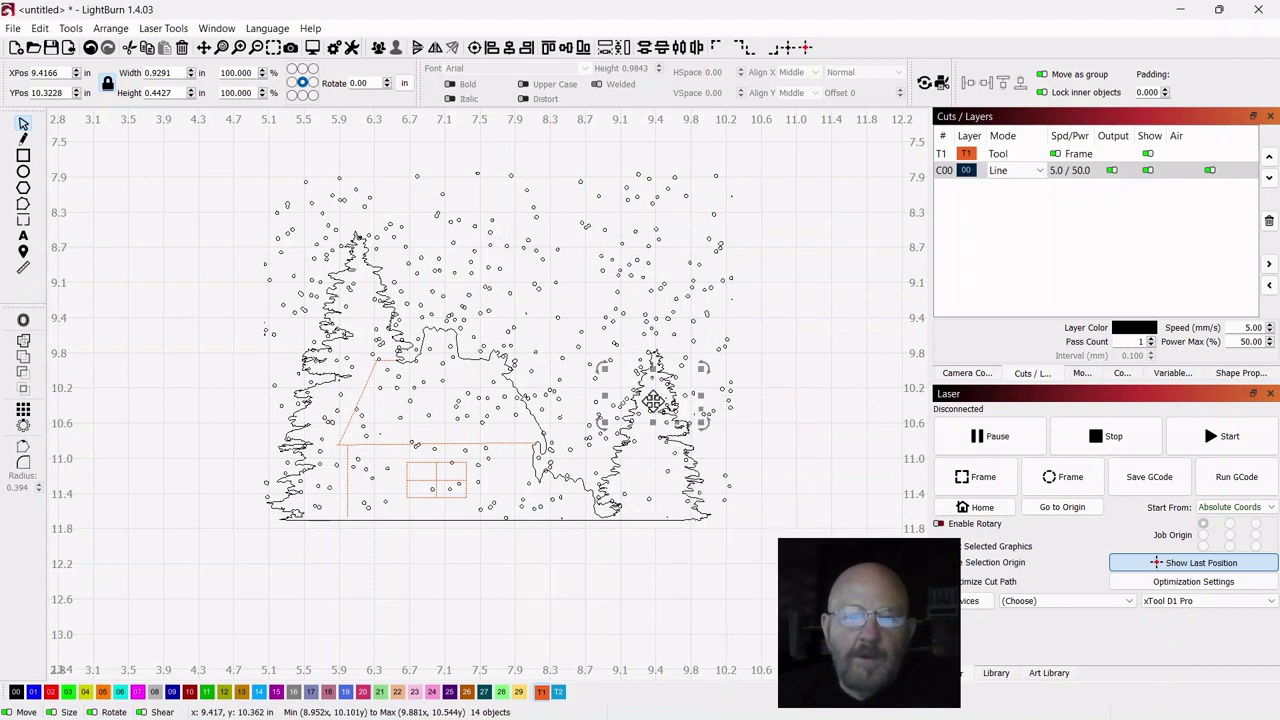
{"action": "left_click_drag", "start_coordinate": [652, 400], "coordinate": [652, 469]}
{"action": "left_click", "coordinate": [822, 363]}
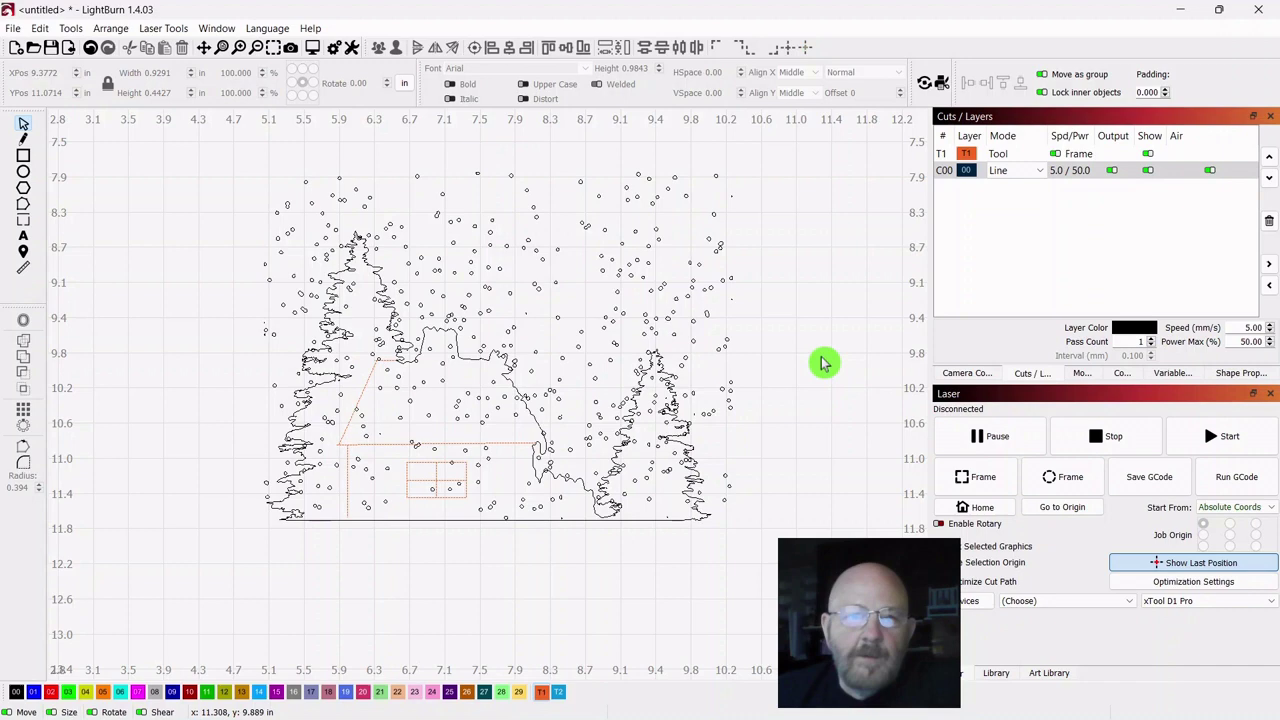
{"action": "scroll", "coordinate": [814, 306], "scroll_direction": "down", "scroll_amount": 2}
{"action": "left_click_drag", "start_coordinate": [811, 306], "coordinate": [770, 314]}
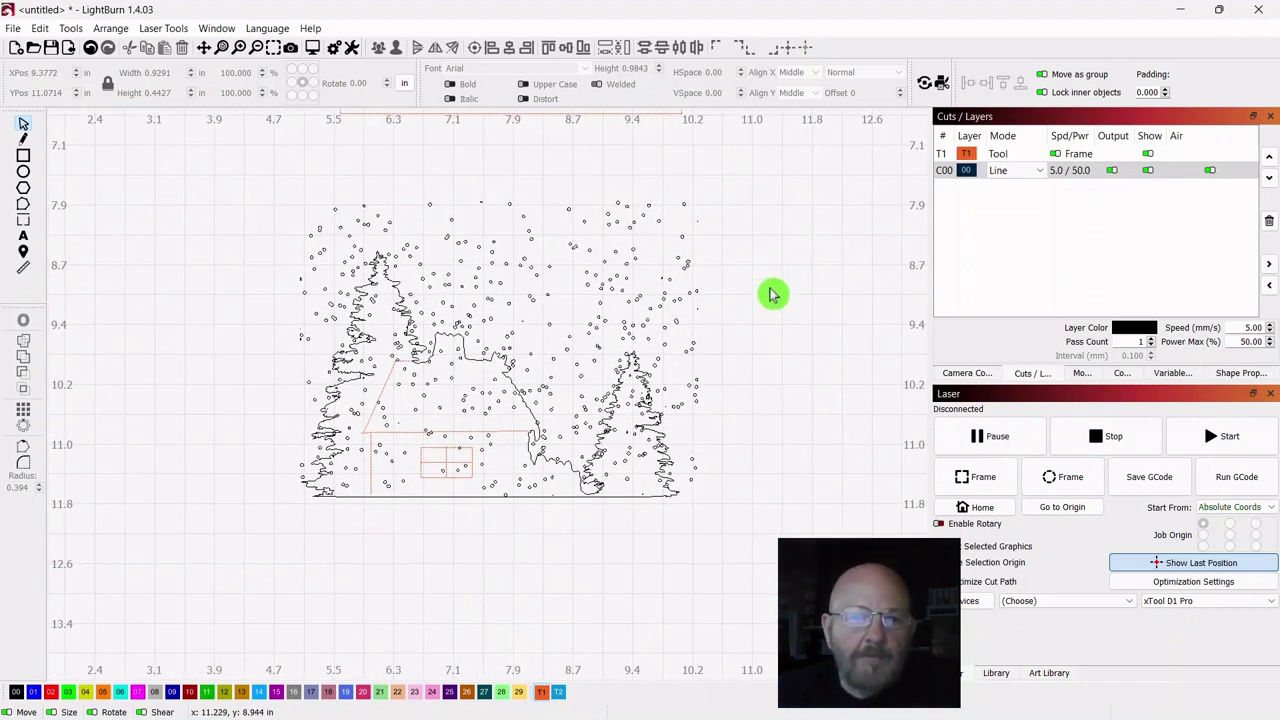
{"action": "left_click_drag", "start_coordinate": [769, 158], "coordinate": [243, 567]}
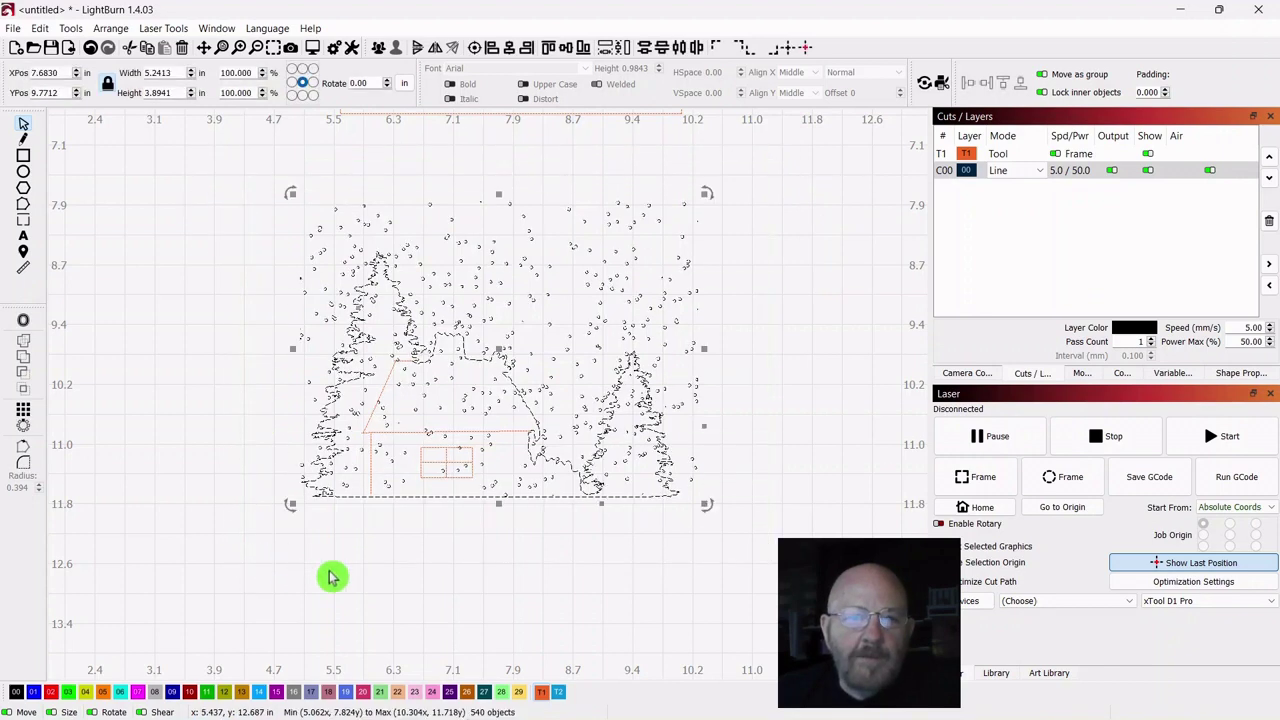
{"action": "right_click", "coordinate": [501, 350]}
{"action": "left_click", "coordinate": [785, 322]}
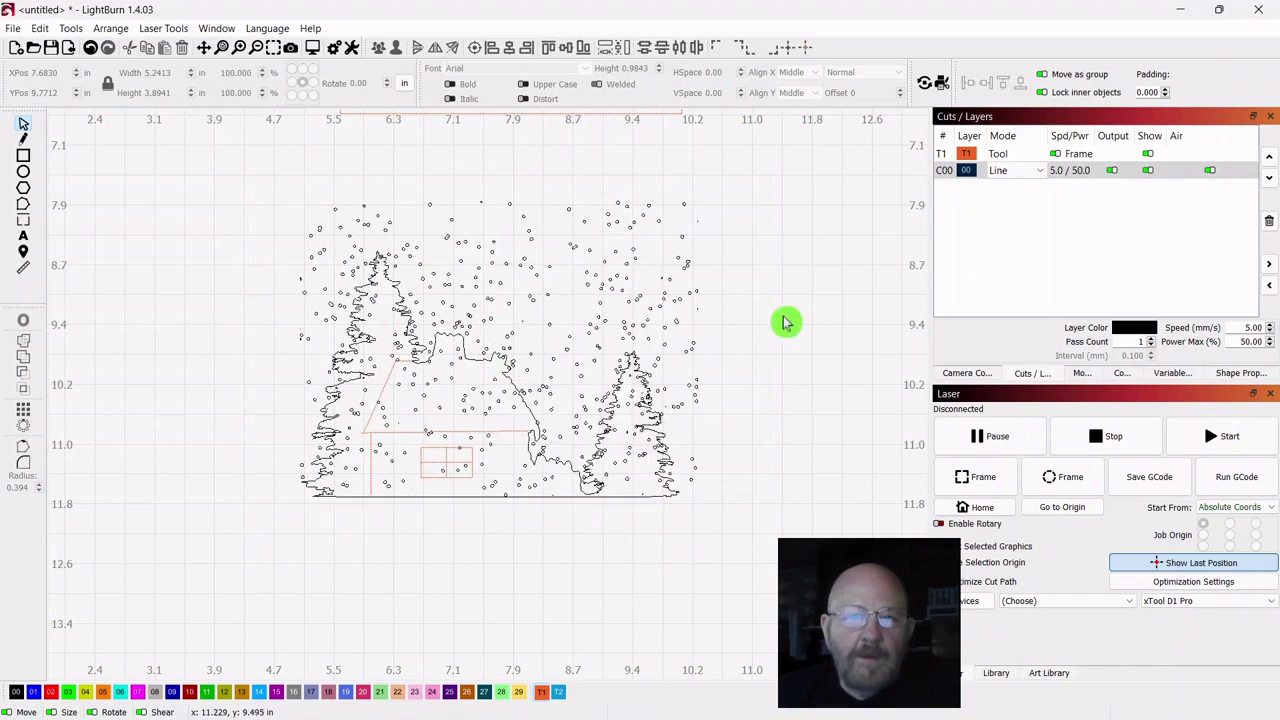
{"action": "left_click_drag", "start_coordinate": [763, 168], "coordinate": [492, 177]}
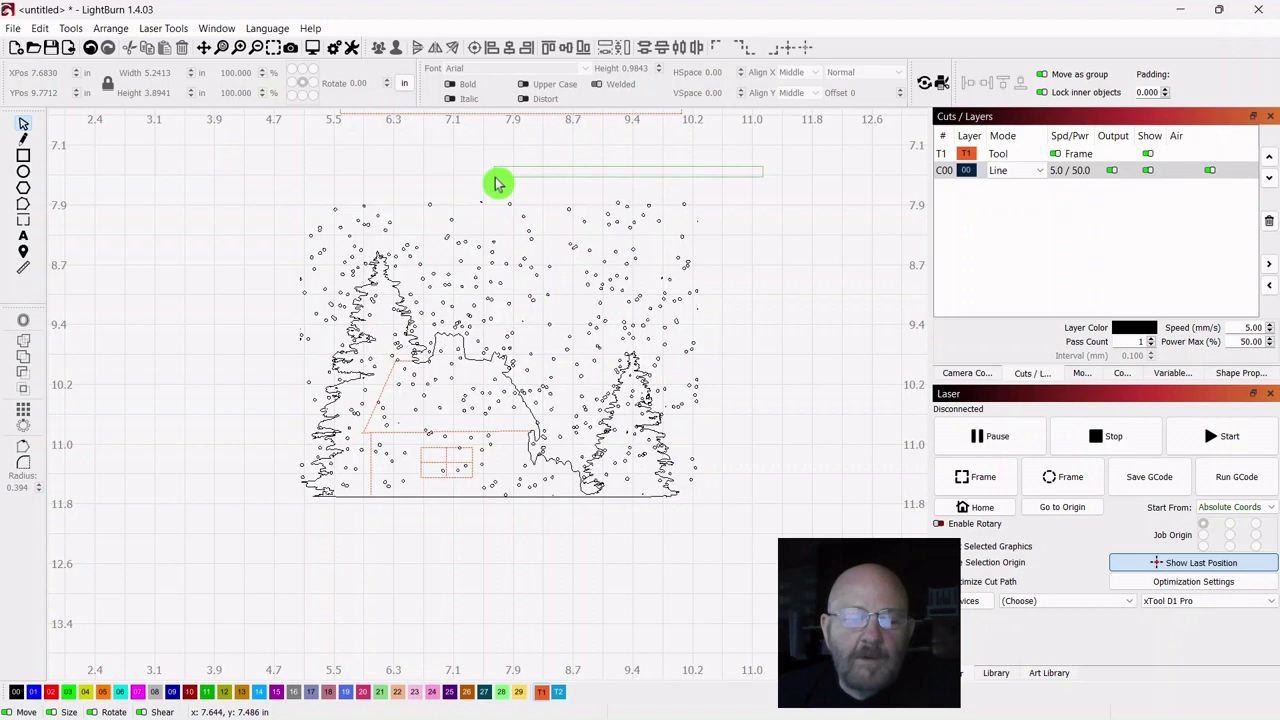
{"action": "left_click_drag", "start_coordinate": [496, 180], "coordinate": [436, 399]}
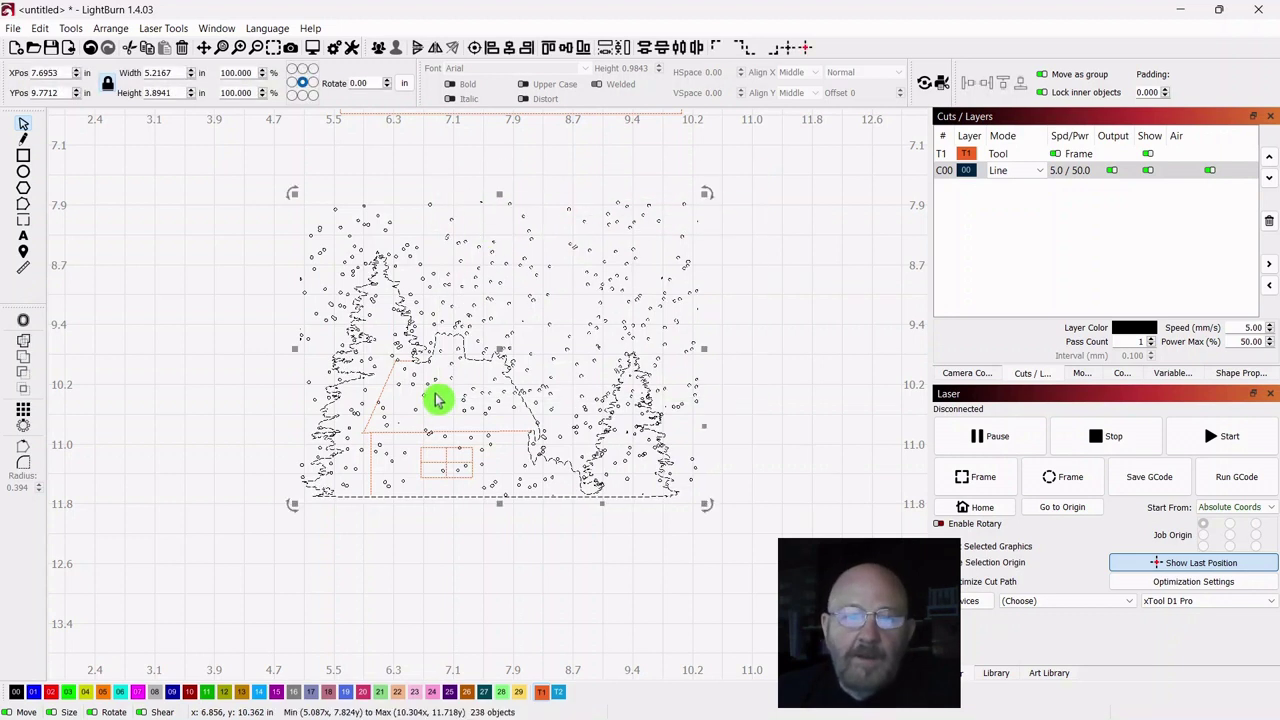
{"action": "left_click", "coordinate": [752, 310]}
{"action": "left_click_drag", "start_coordinate": [745, 177], "coordinate": [334, 386]}
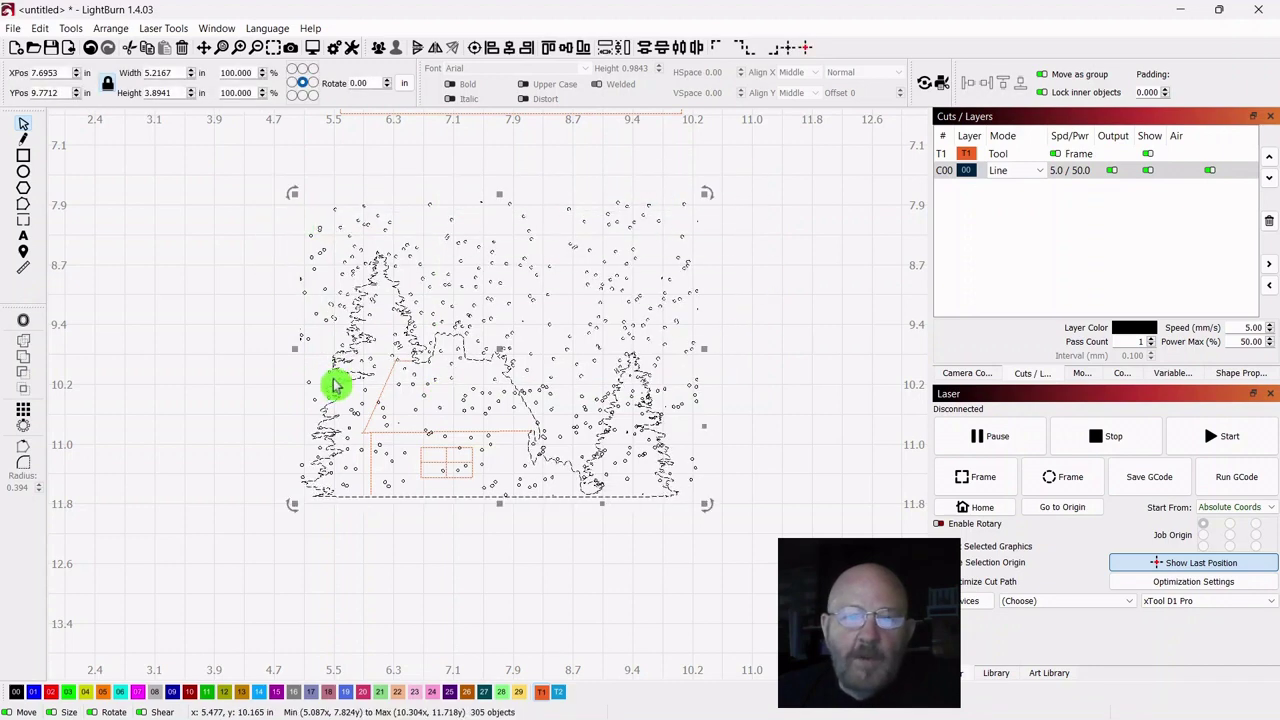
{"action": "left_click", "coordinate": [757, 323]}
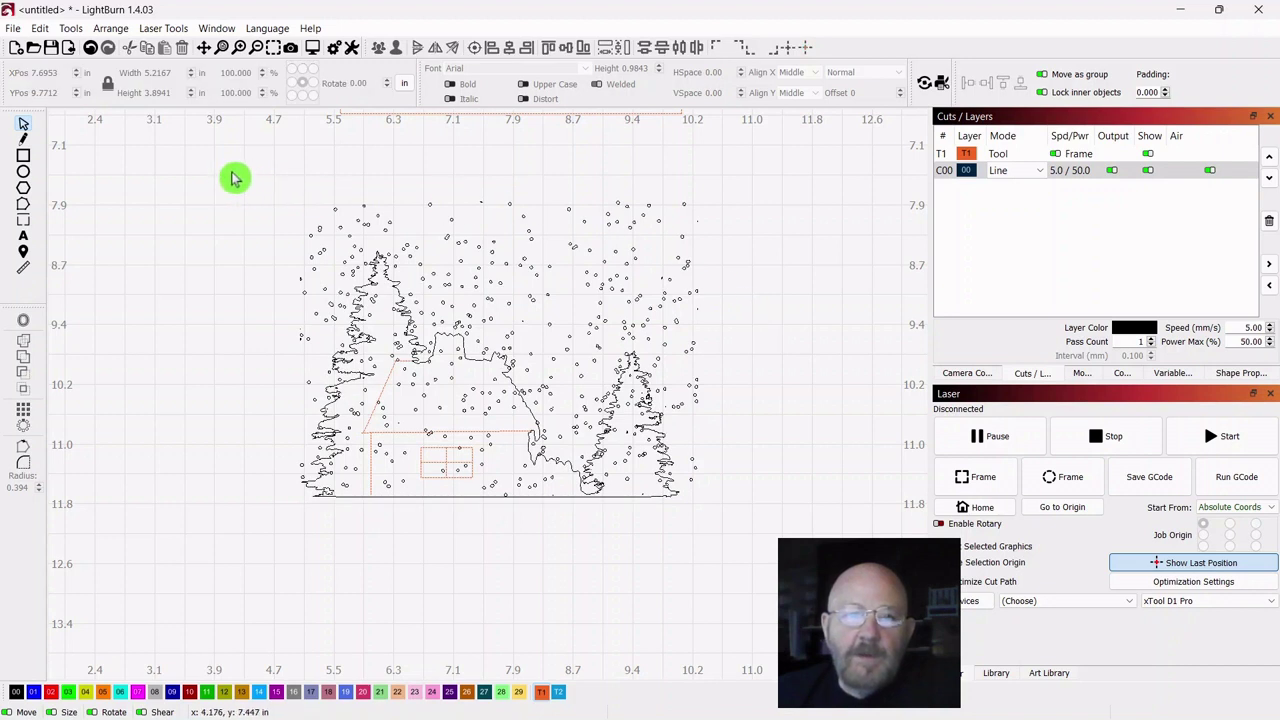
{"action": "left_click_drag", "start_coordinate": [213, 172], "coordinate": [792, 600]}
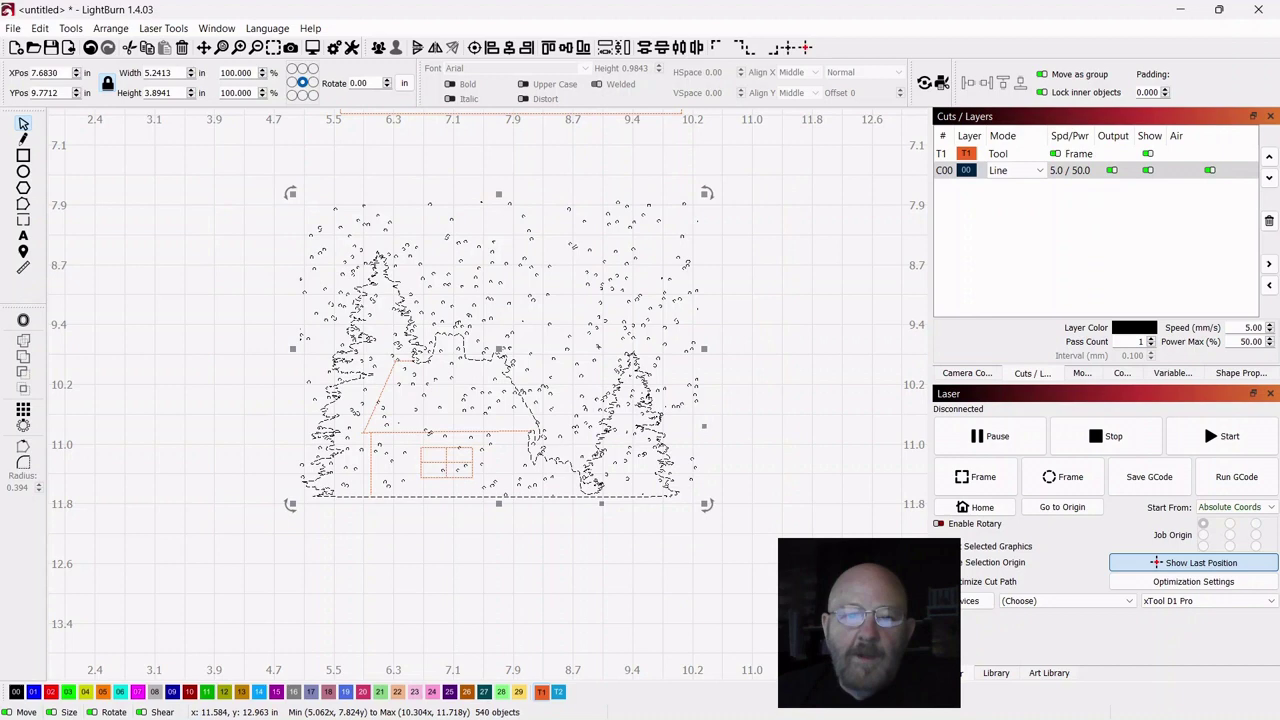
{"action": "left_click", "coordinate": [768, 412]}
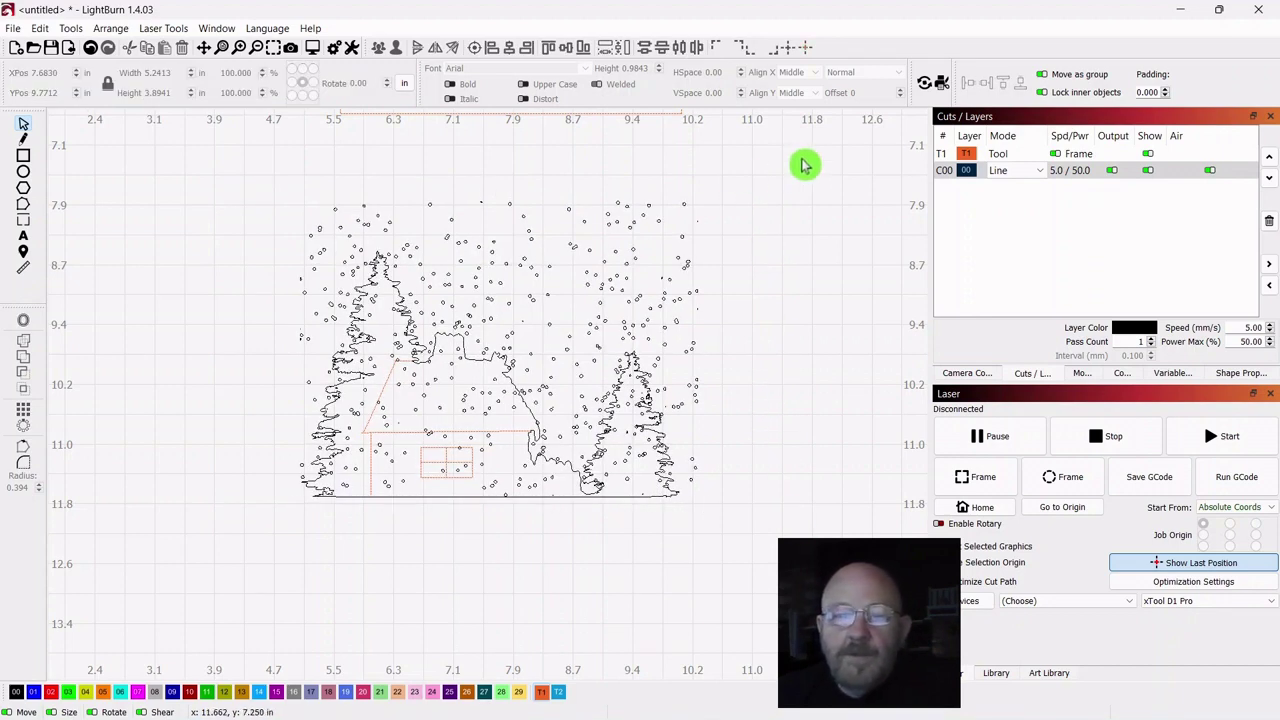
{"action": "left_click_drag", "start_coordinate": [806, 167], "coordinate": [226, 553]}
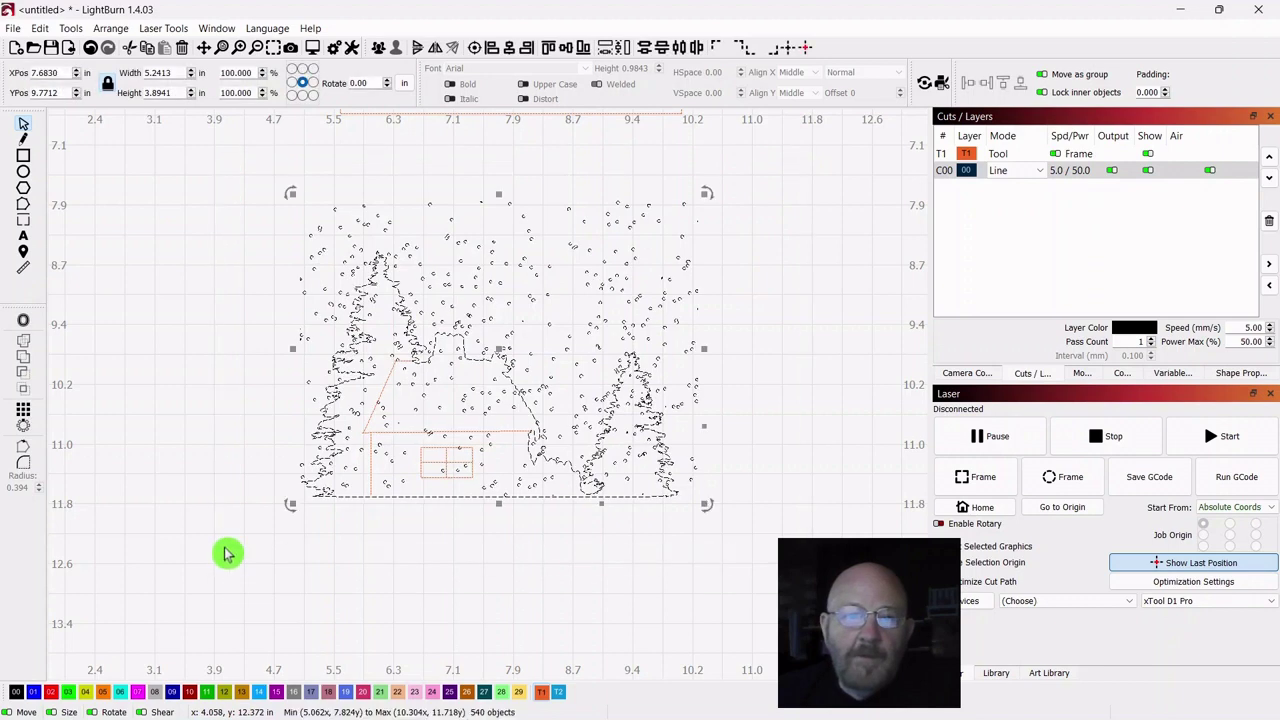
{"action": "left_click", "coordinate": [753, 286]}
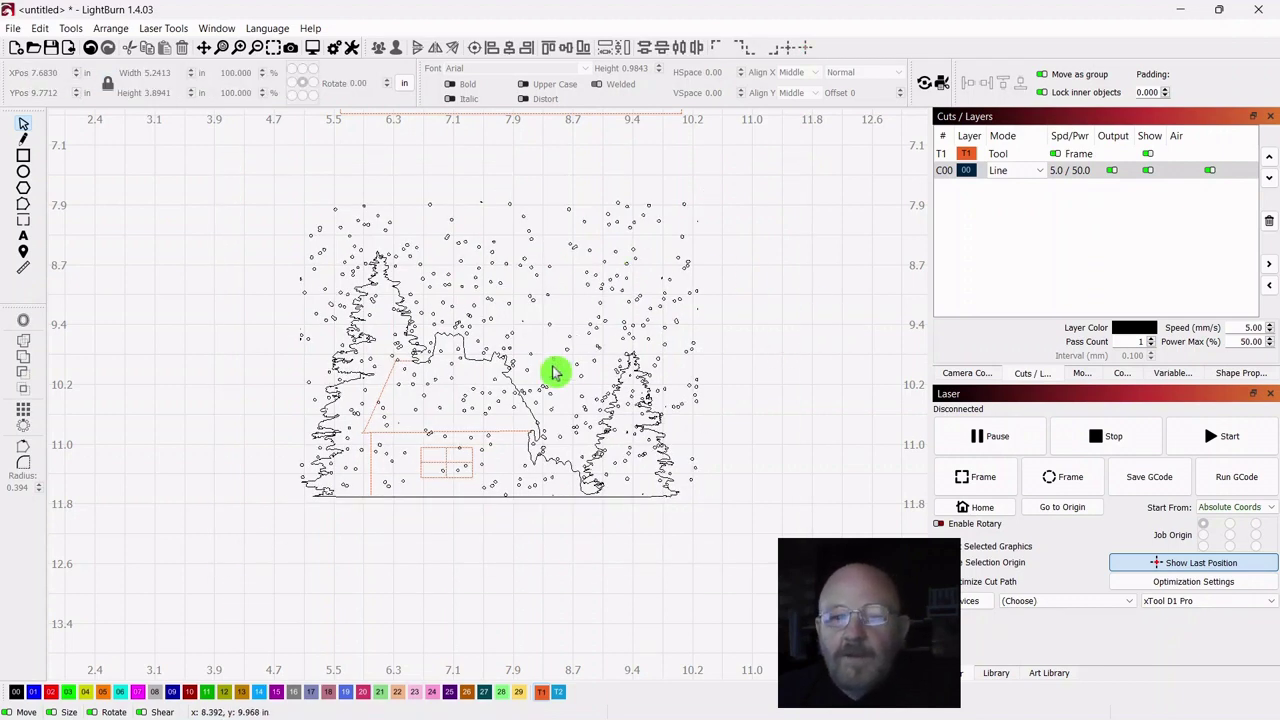
{"action": "left_click_drag", "start_coordinate": [768, 162], "coordinate": [254, 586]}
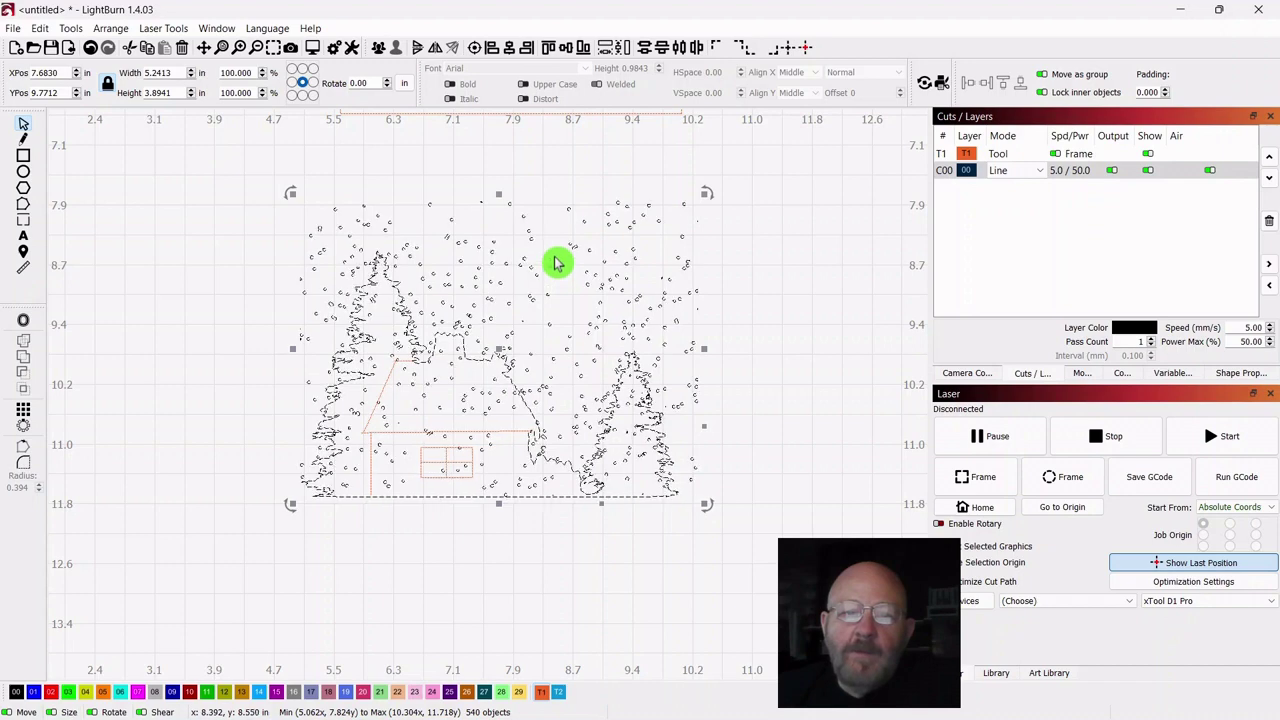
{"action": "left_click", "coordinate": [806, 294]}
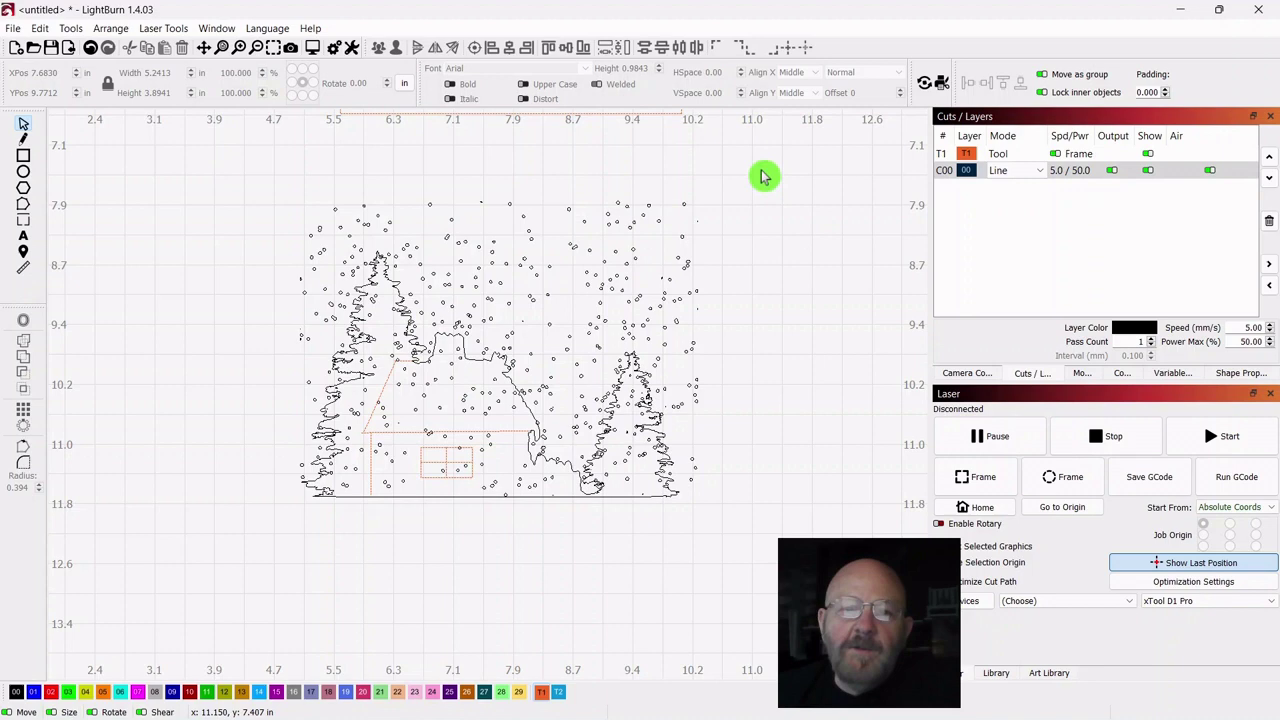
{"action": "left_click_drag", "start_coordinate": [800, 173], "coordinate": [274, 560]}
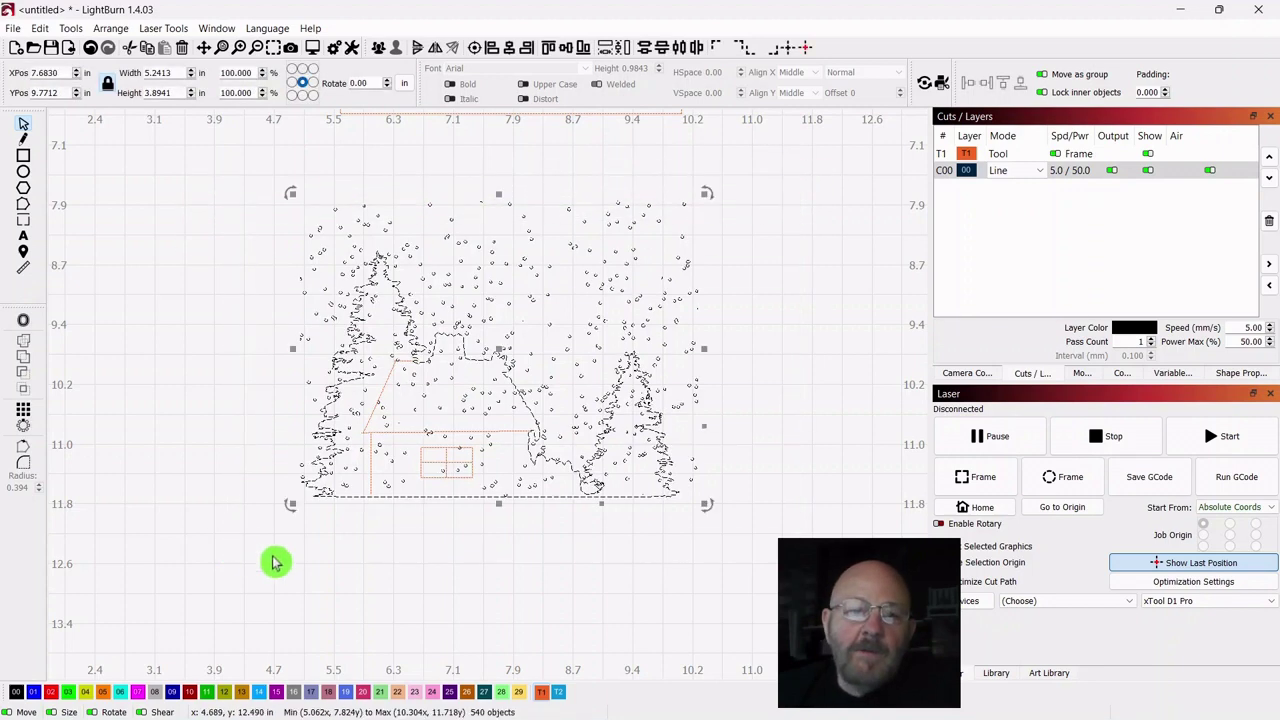
Group the 540 selected scene objects and assign the group to red layer 02.
{"action": "right_click", "coordinate": [503, 355]}
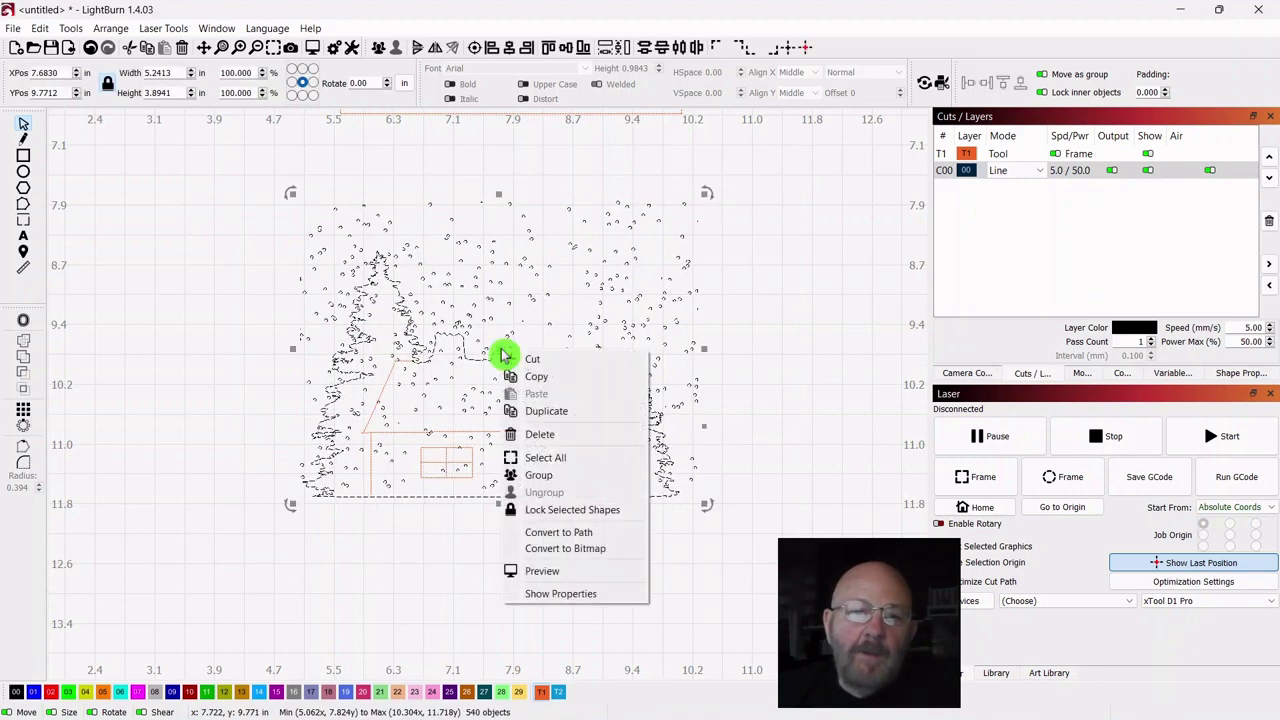
{"action": "left_click", "coordinate": [537, 476]}
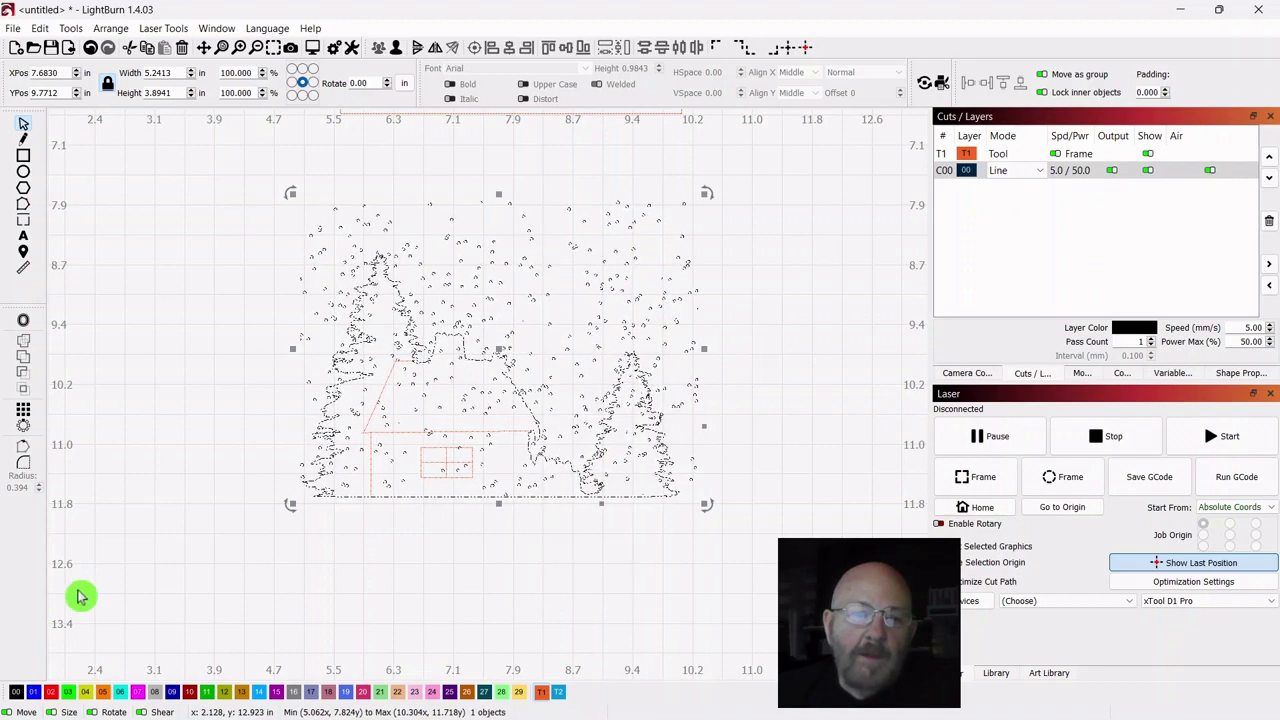
{"action": "left_click", "coordinate": [51, 695]}
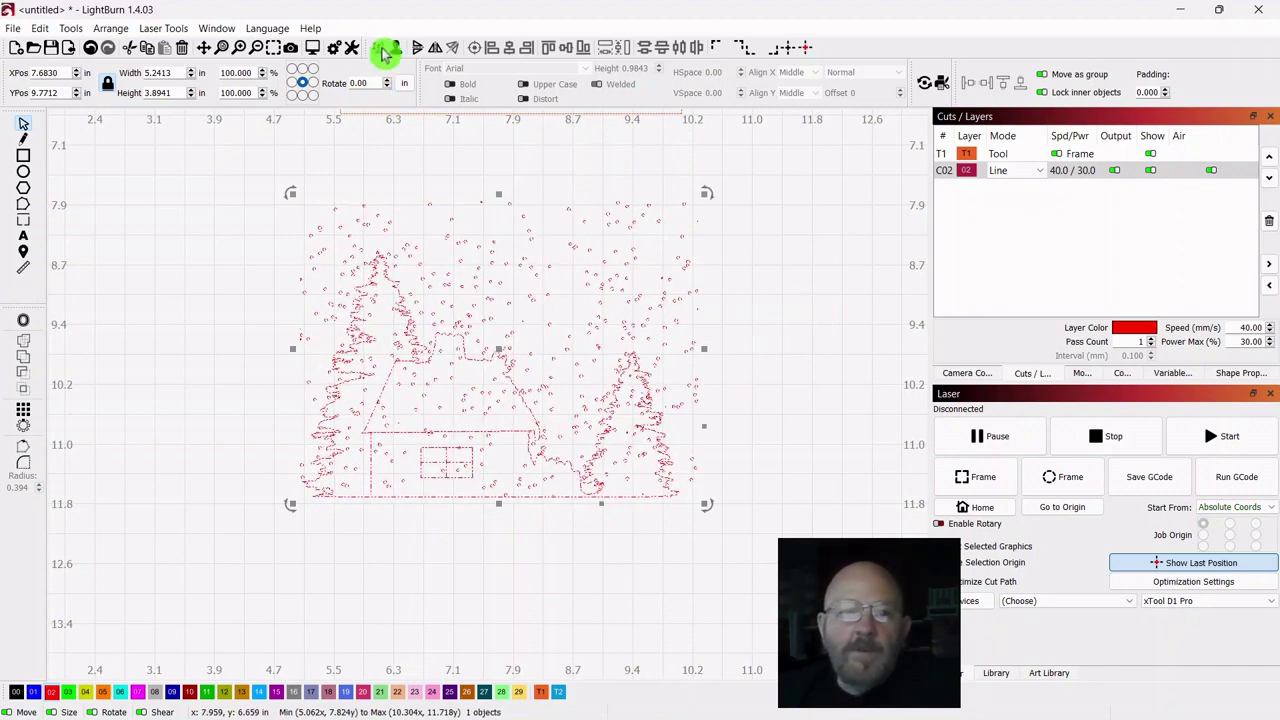
{"action": "left_click", "coordinate": [315, 50]}
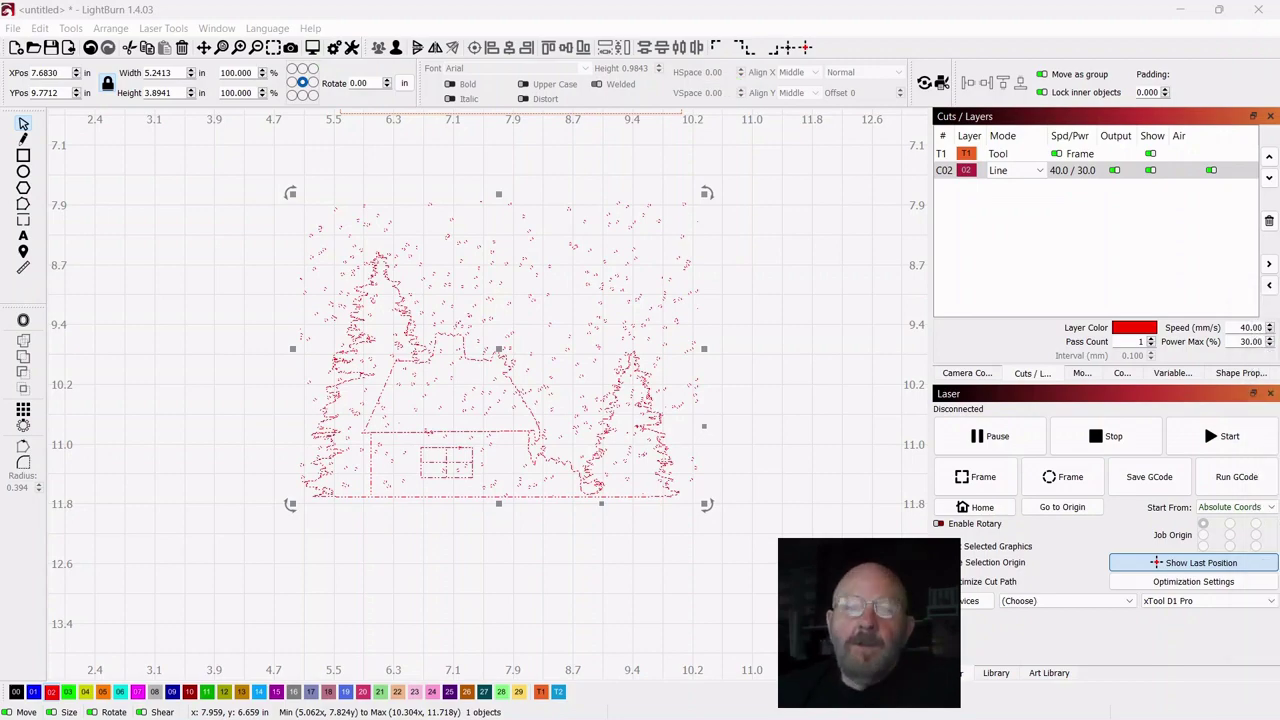
{"action": "left_click_drag", "start_coordinate": [617, 157], "coordinate": [613, 22]}
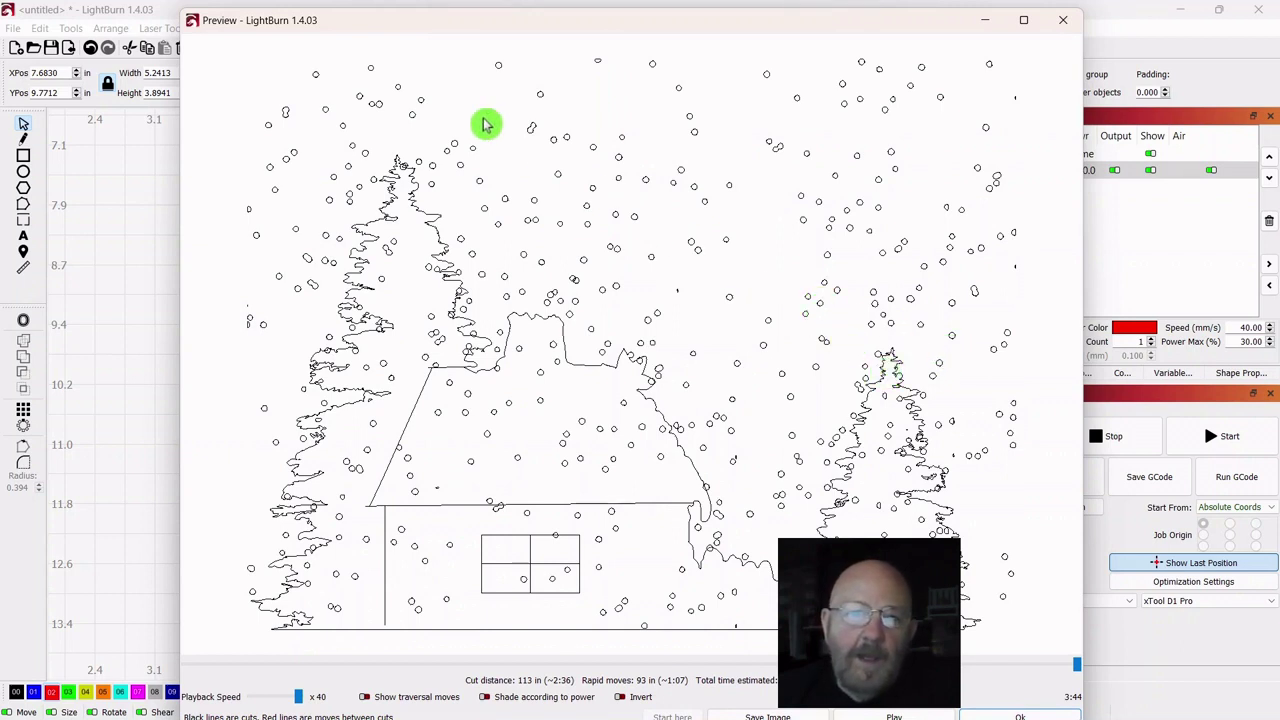
{"action": "left_click", "coordinate": [1066, 26]}
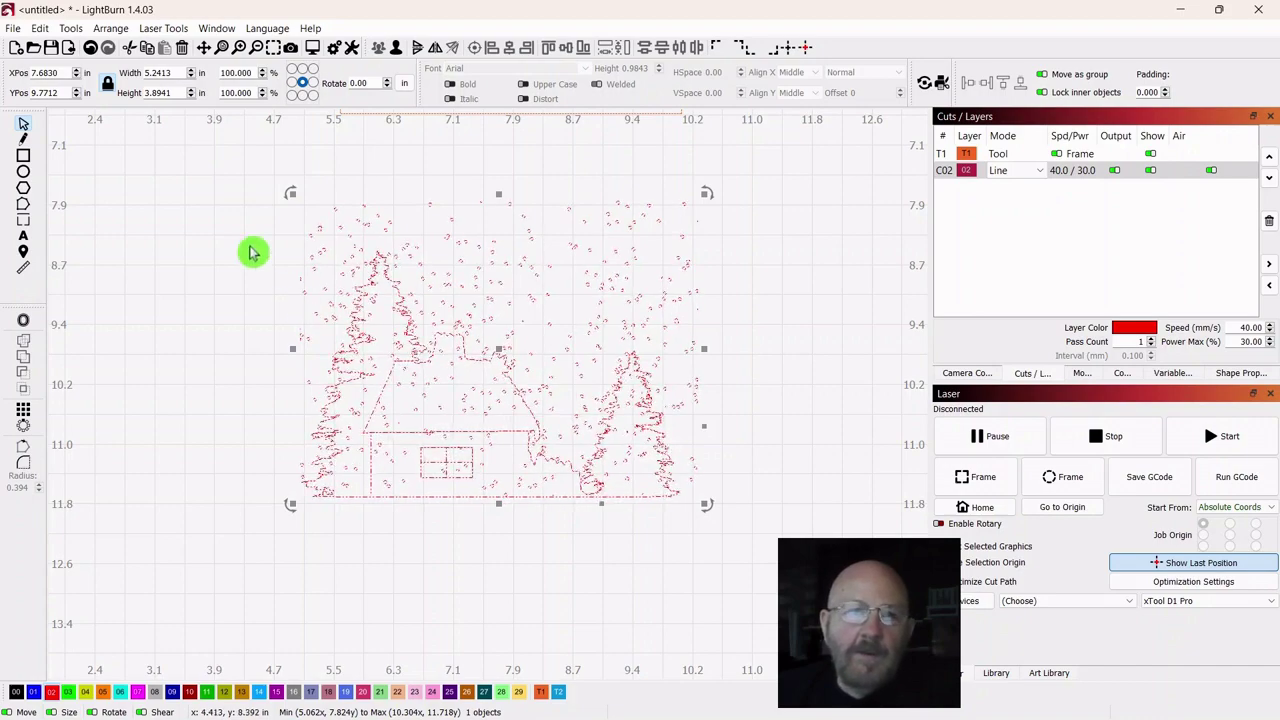
Apply Arrange > Flip Horizontal to the grouped design so the house sits on the right.
{"action": "left_click", "coordinate": [108, 28]}
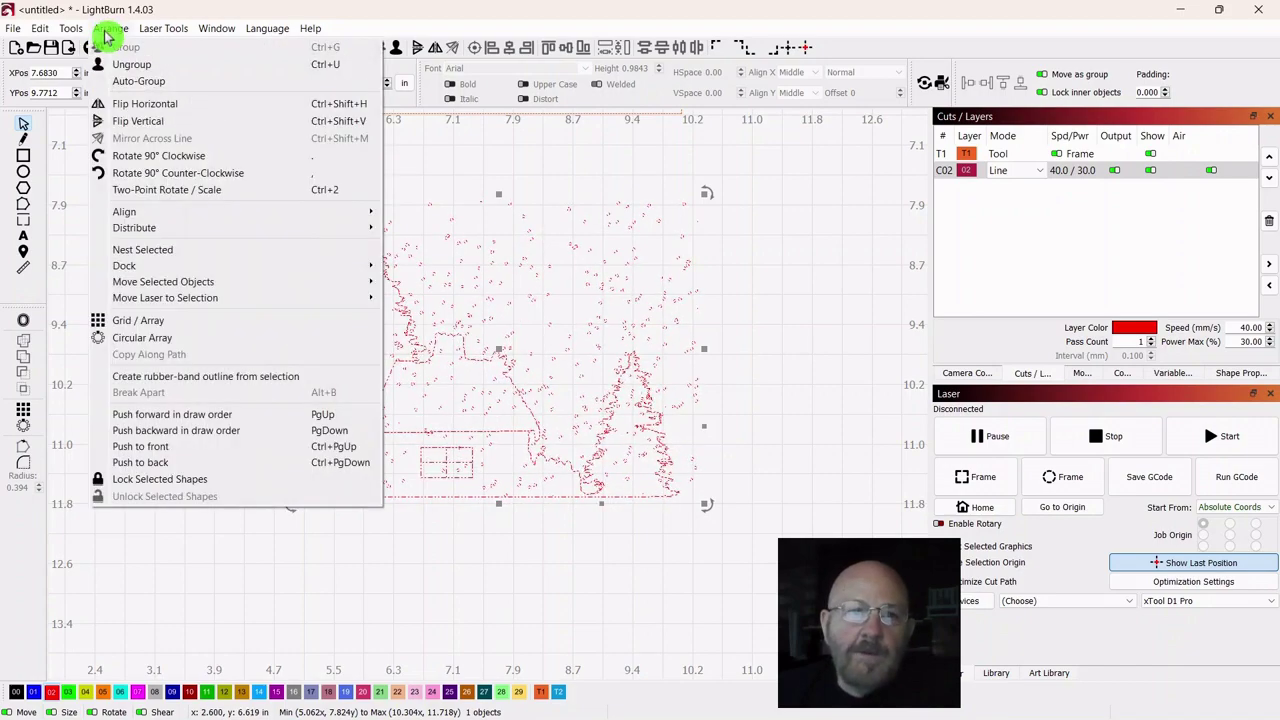
{"action": "left_click", "coordinate": [120, 105]}
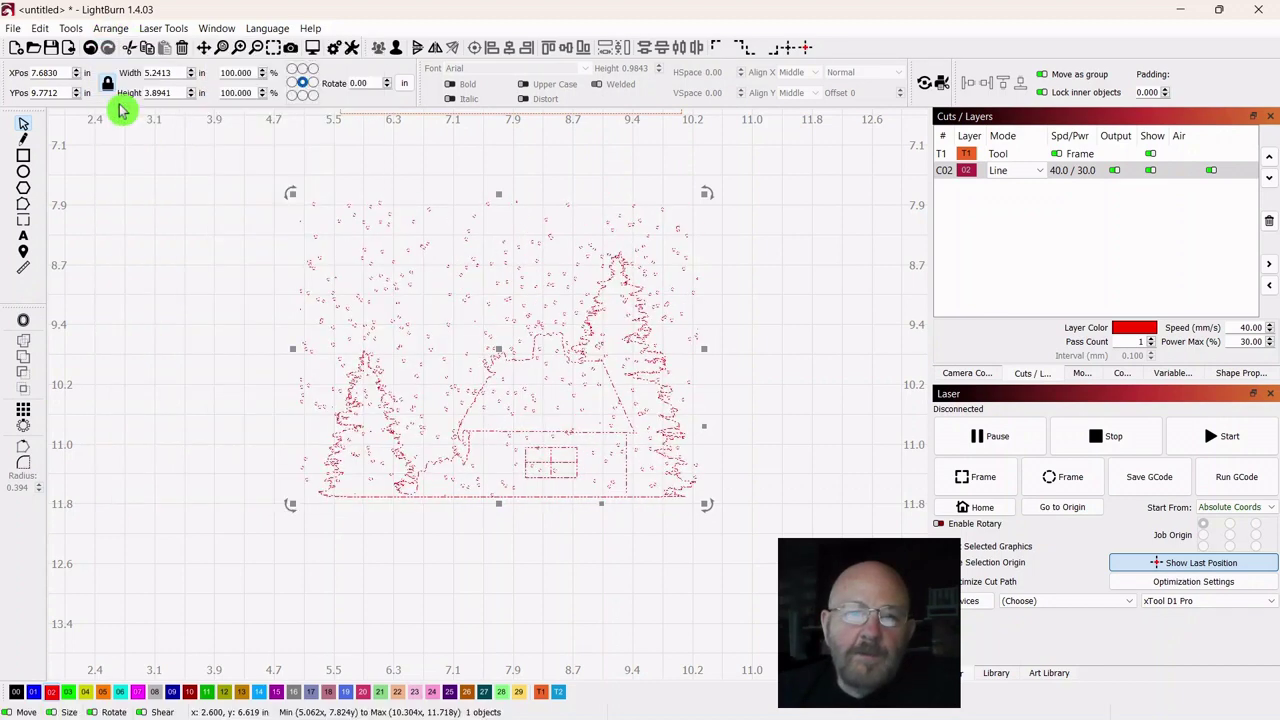
{"action": "left_click", "coordinate": [795, 306]}
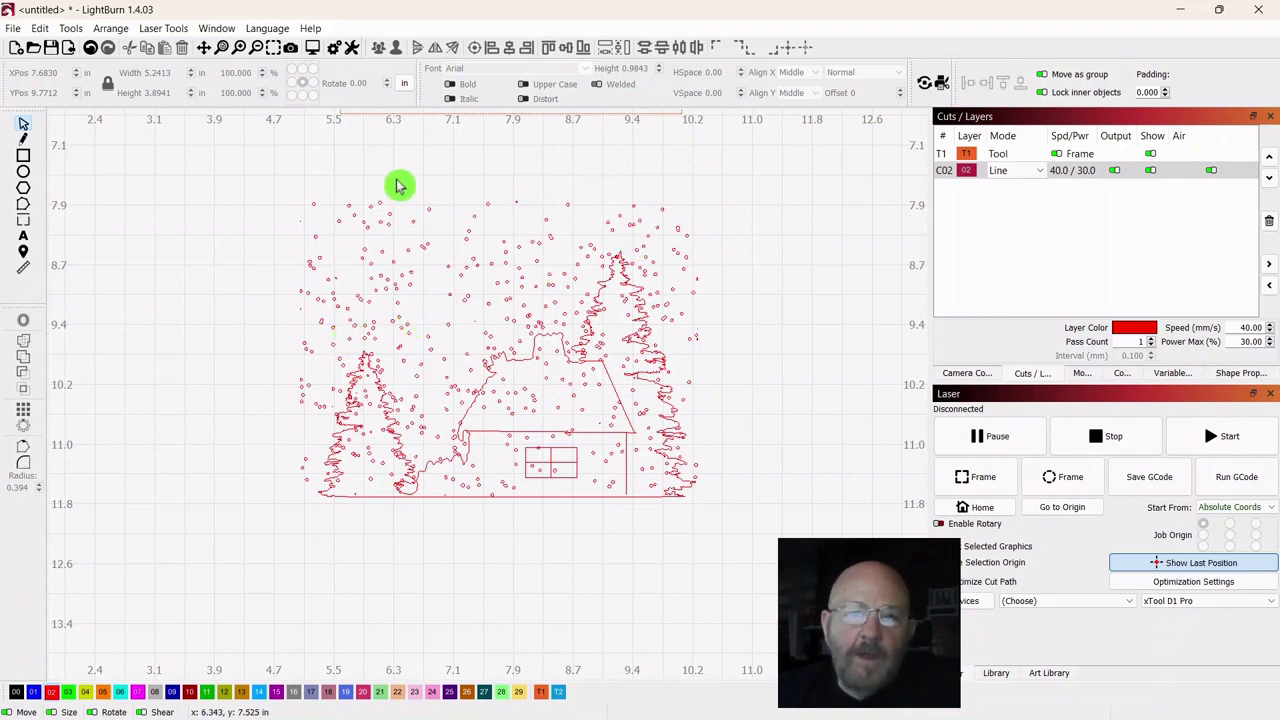
{"action": "left_click_drag", "start_coordinate": [200, 234], "coordinate": [163, 260]}
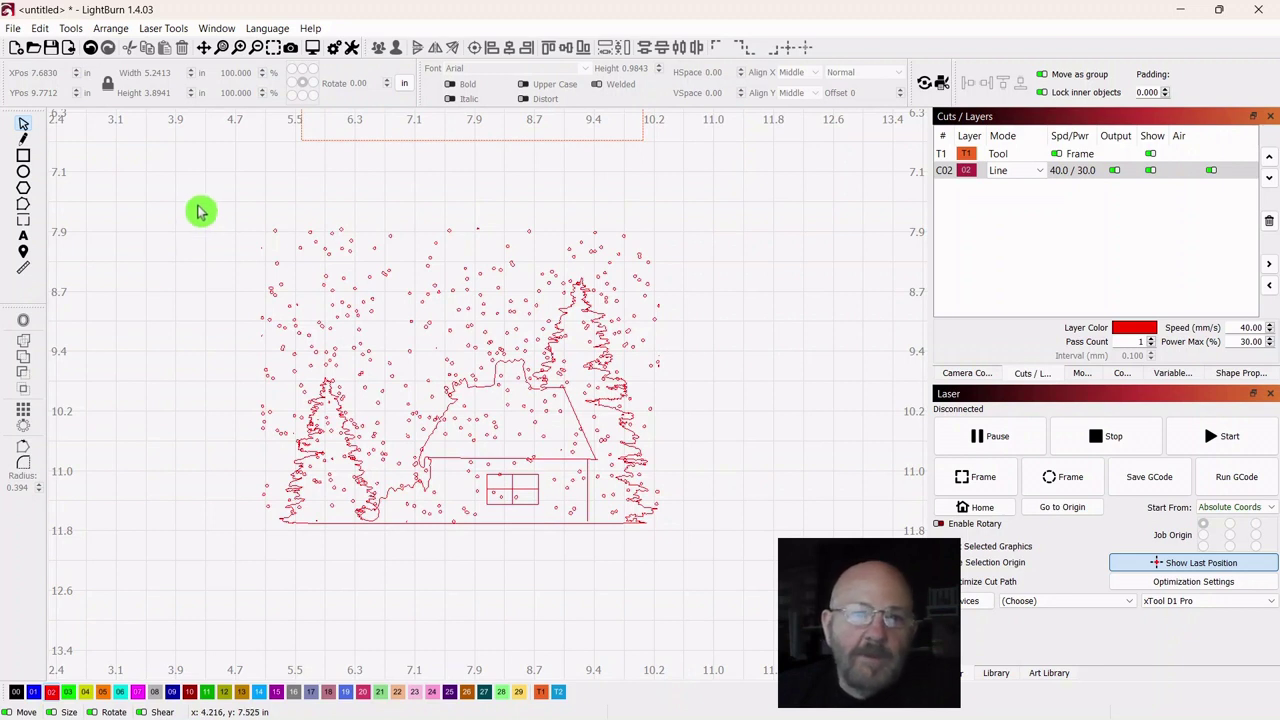
Import winter_santa.svg onto the canvas.
{"action": "left_click", "coordinate": [71, 52]}
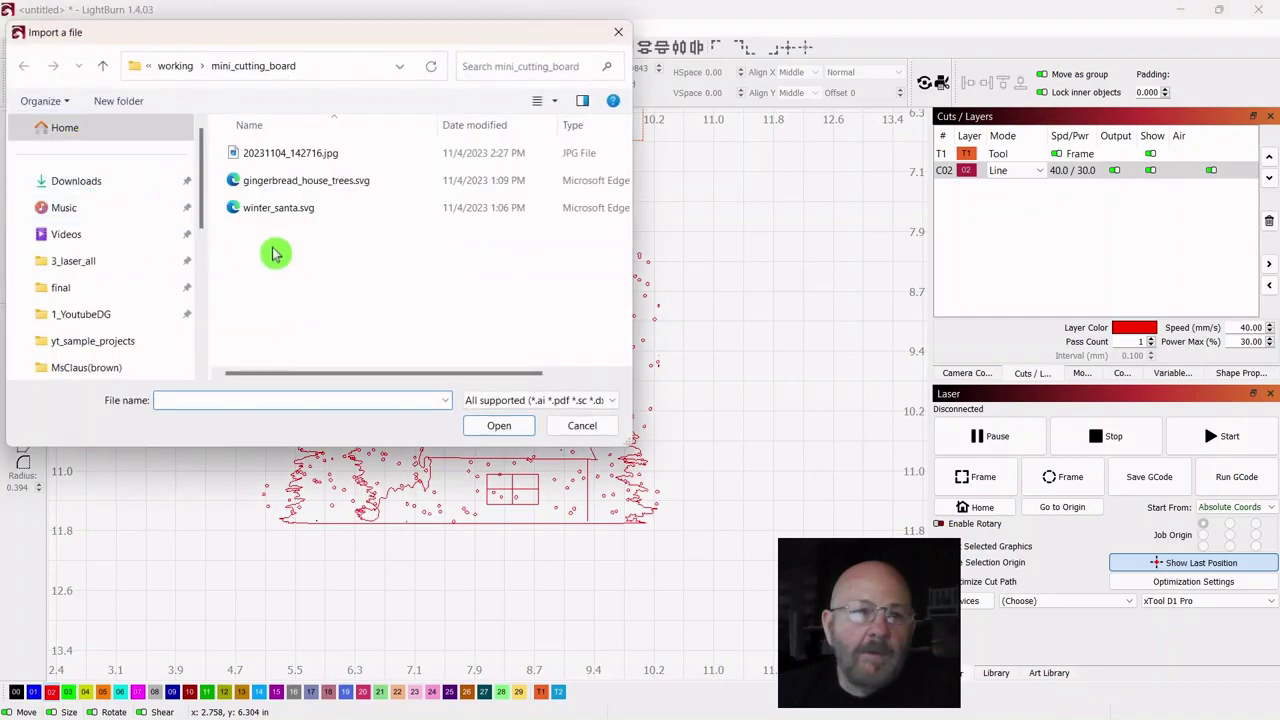
{"action": "left_click", "coordinate": [266, 214]}
{"action": "double_click", "coordinate": [266, 214]}
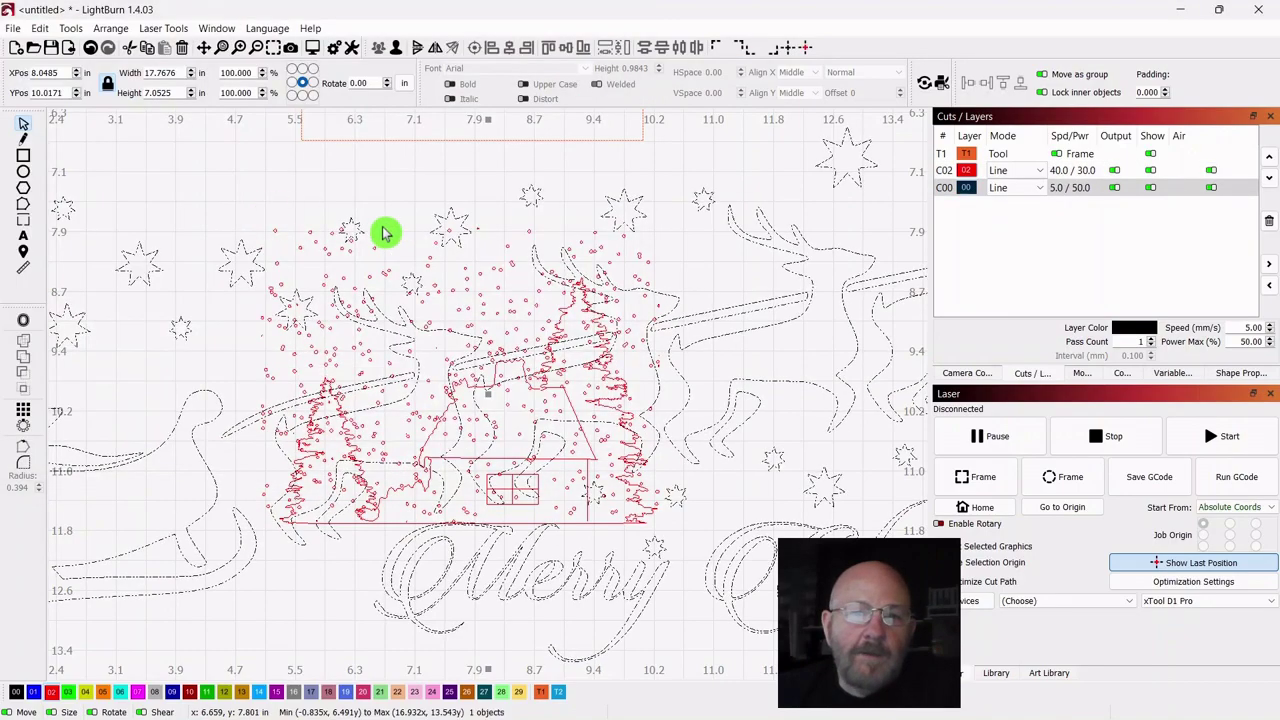
{"action": "scroll", "coordinate": [383, 229], "scroll_direction": "down", "scroll_amount": 5}
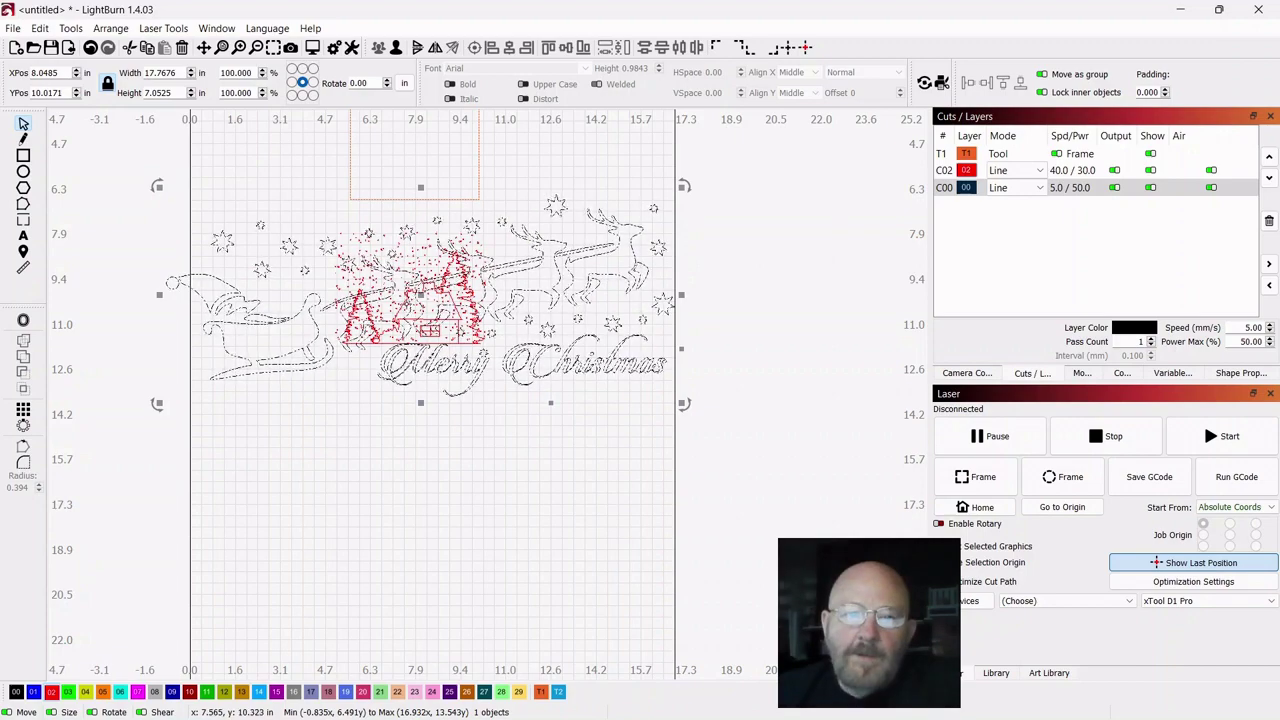
Shrink the sleigh design to about half width and move it near the house.
{"action": "left_click_drag", "start_coordinate": [683, 185], "coordinate": [396, 289]}
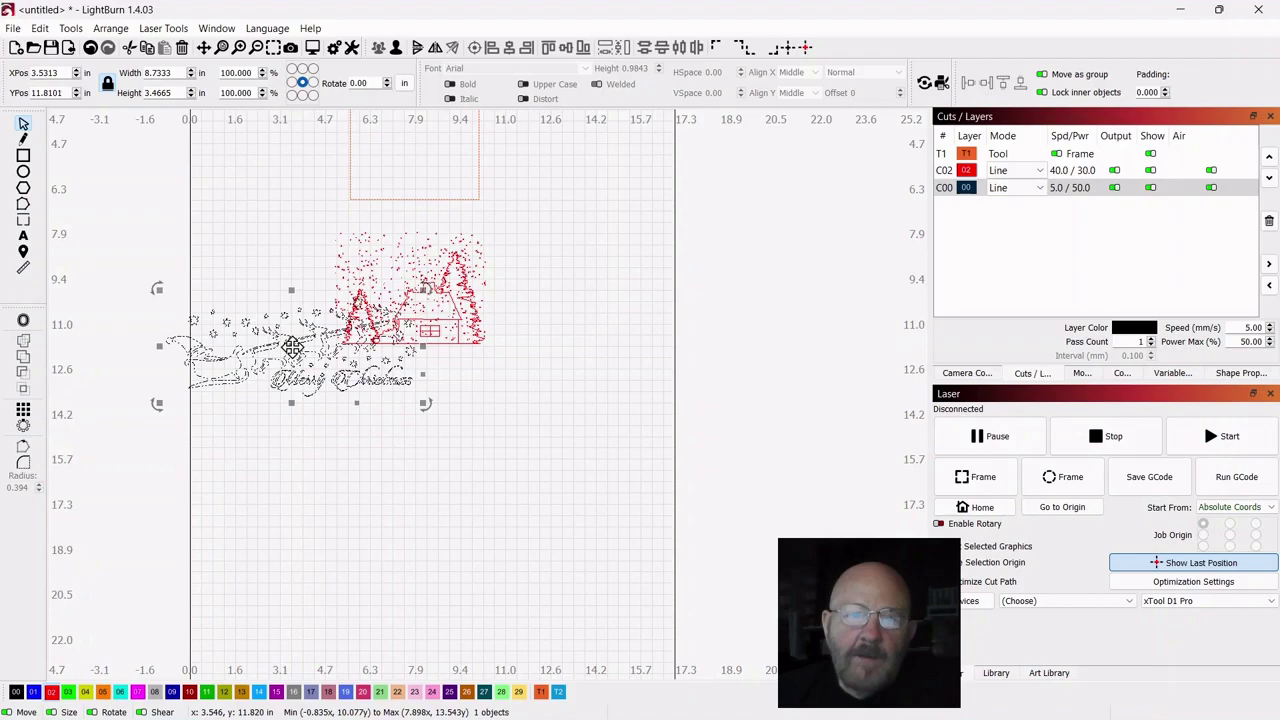
{"action": "left_click_drag", "start_coordinate": [291, 346], "coordinate": [426, 426]}
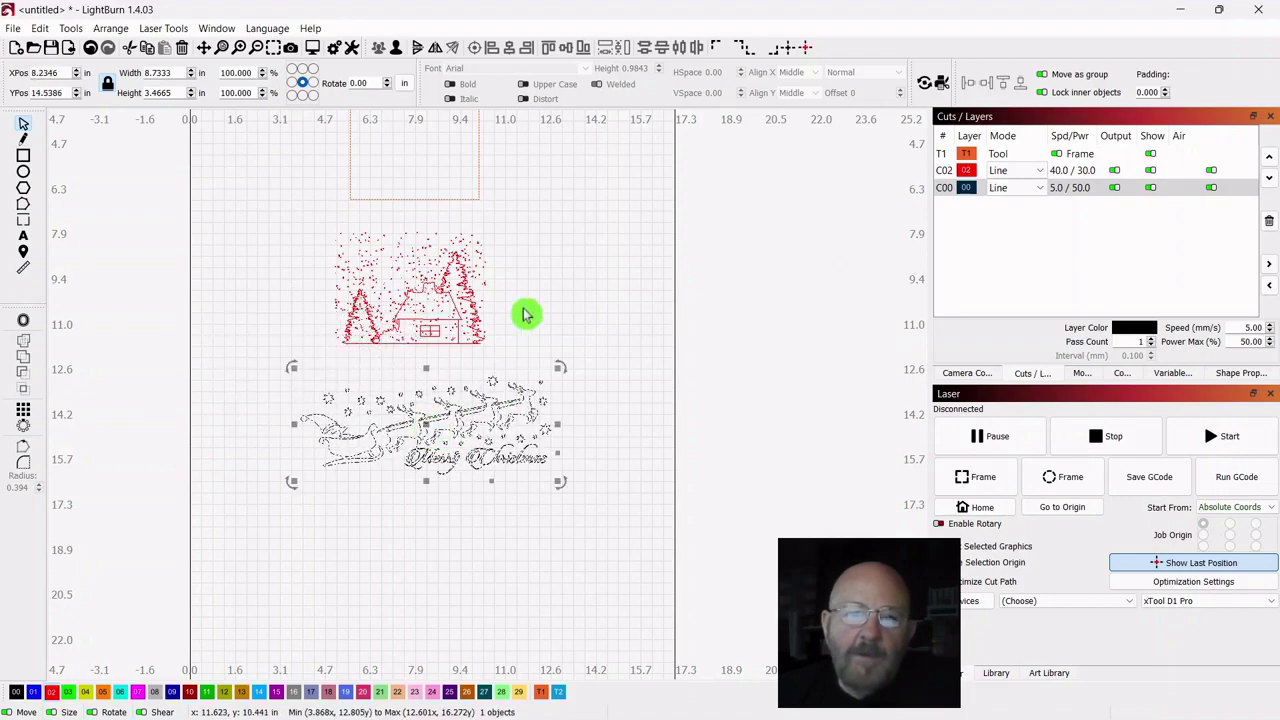
{"action": "scroll", "coordinate": [527, 315], "scroll_direction": "up", "scroll_amount": 3}
{"action": "scroll", "coordinate": [540, 303], "scroll_direction": "down", "scroll_amount": 1}
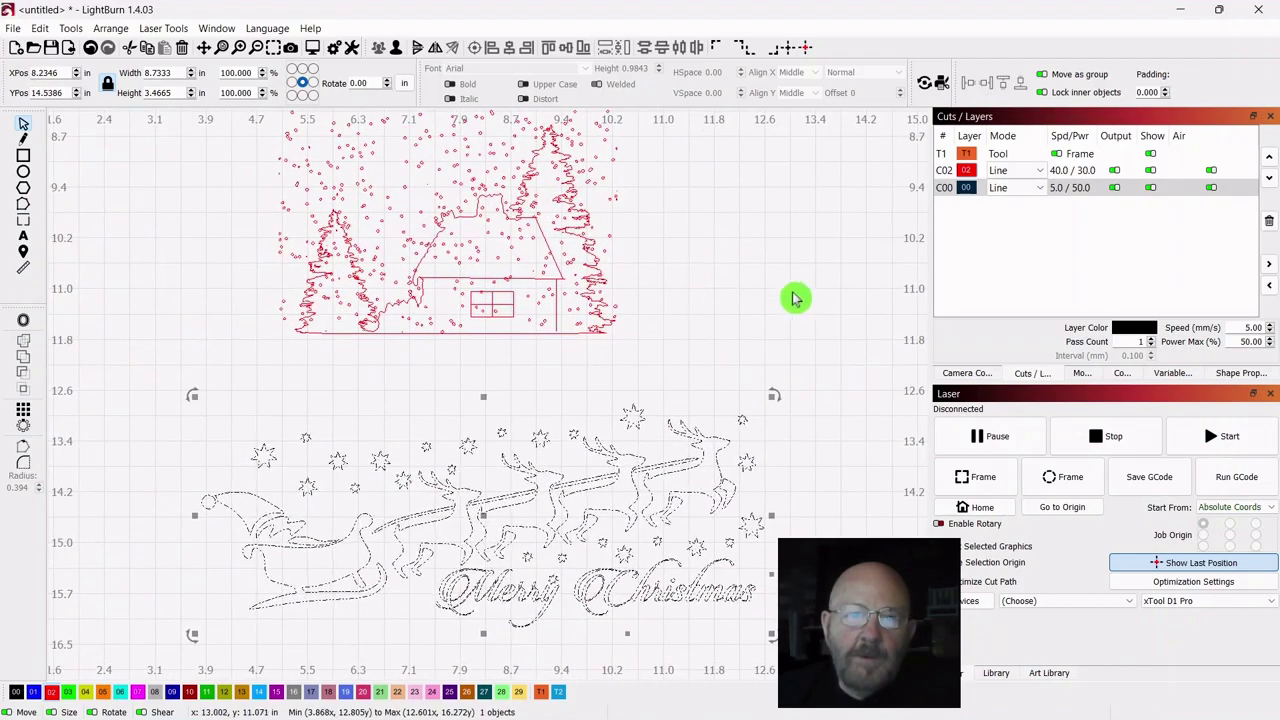
{"action": "scroll", "coordinate": [766, 289], "scroll_direction": "down", "scroll_amount": 1}
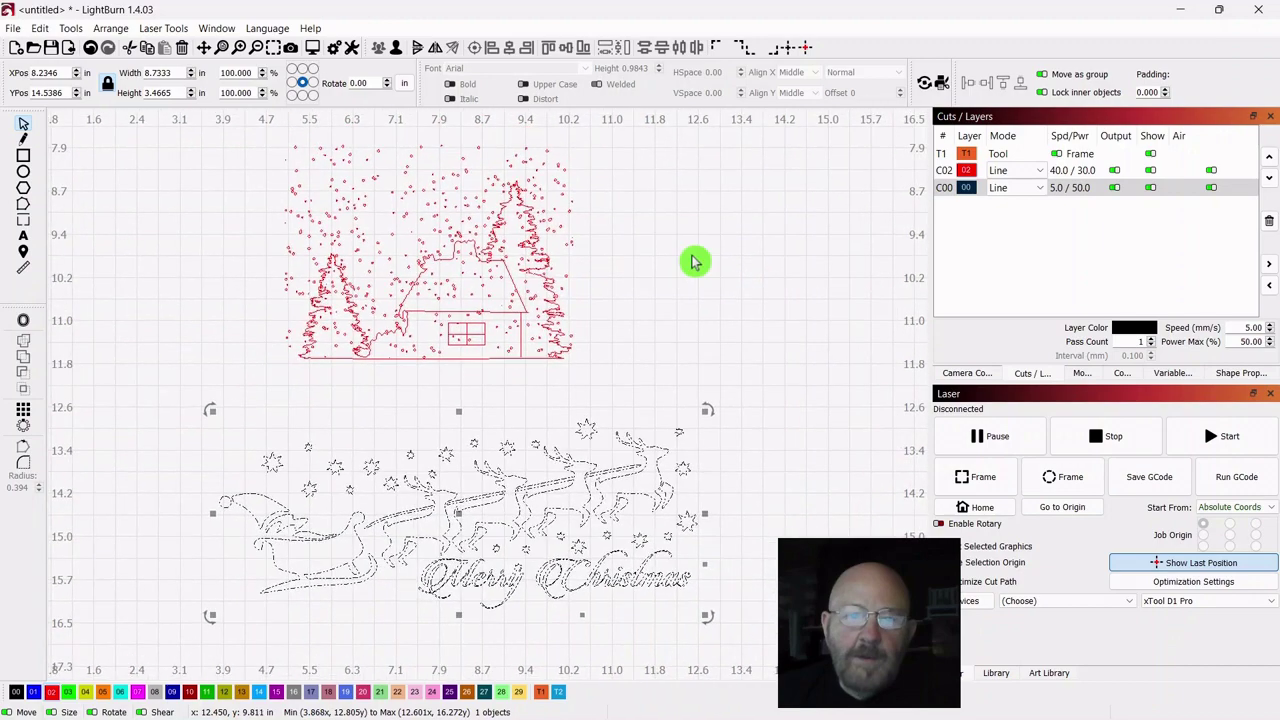
{"action": "left_click_drag", "start_coordinate": [707, 410], "coordinate": [411, 527]}
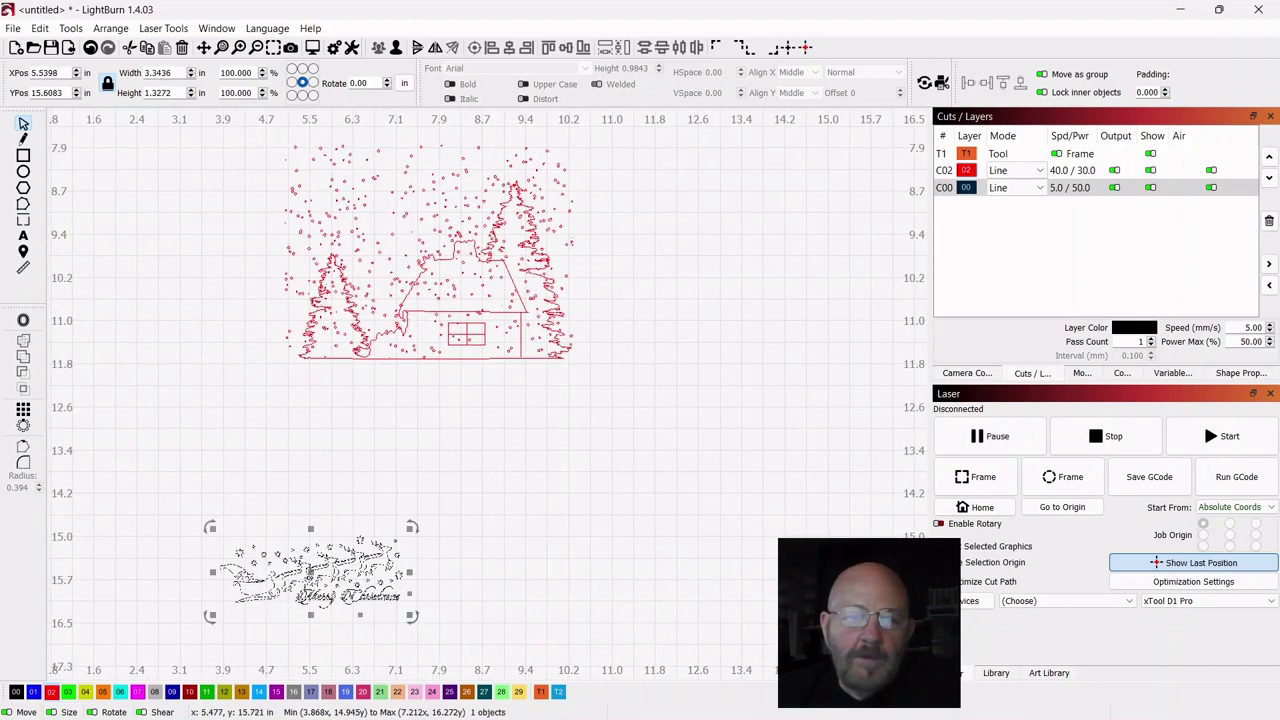
{"action": "left_click_drag", "start_coordinate": [312, 577], "coordinate": [445, 447]}
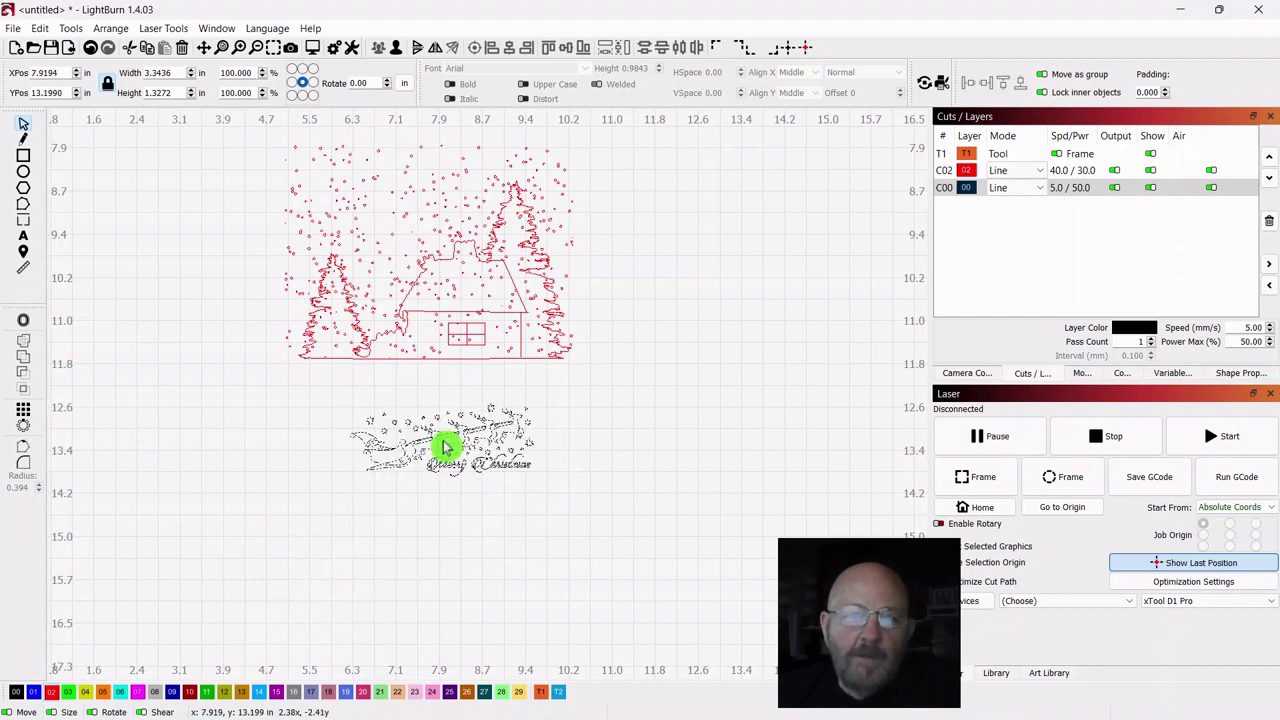
{"action": "left_click_drag", "start_coordinate": [637, 323], "coordinate": [653, 428]}
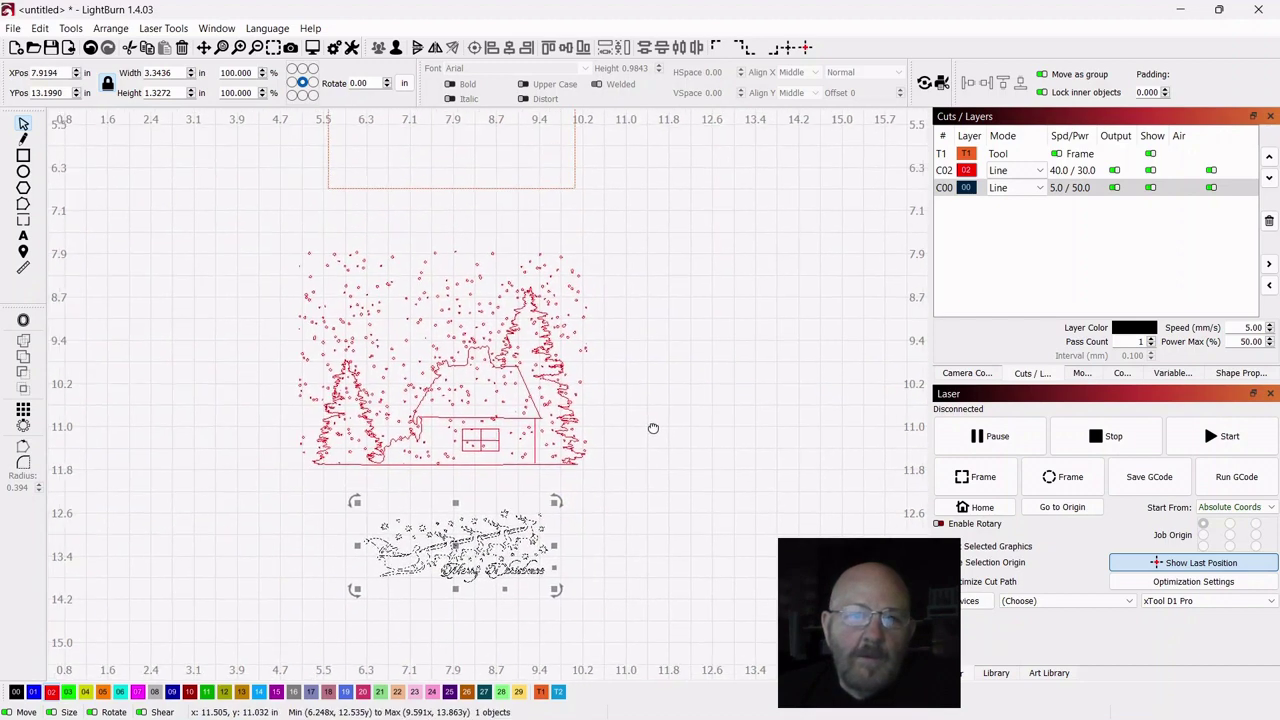
Tilt the sleigh to about -2.9° and fine-tune its position in the sky above the house.
{"action": "left_click_drag", "start_coordinate": [557, 502], "coordinate": [550, 487]}
{"action": "left_click_drag", "start_coordinate": [454, 543], "coordinate": [406, 300]}
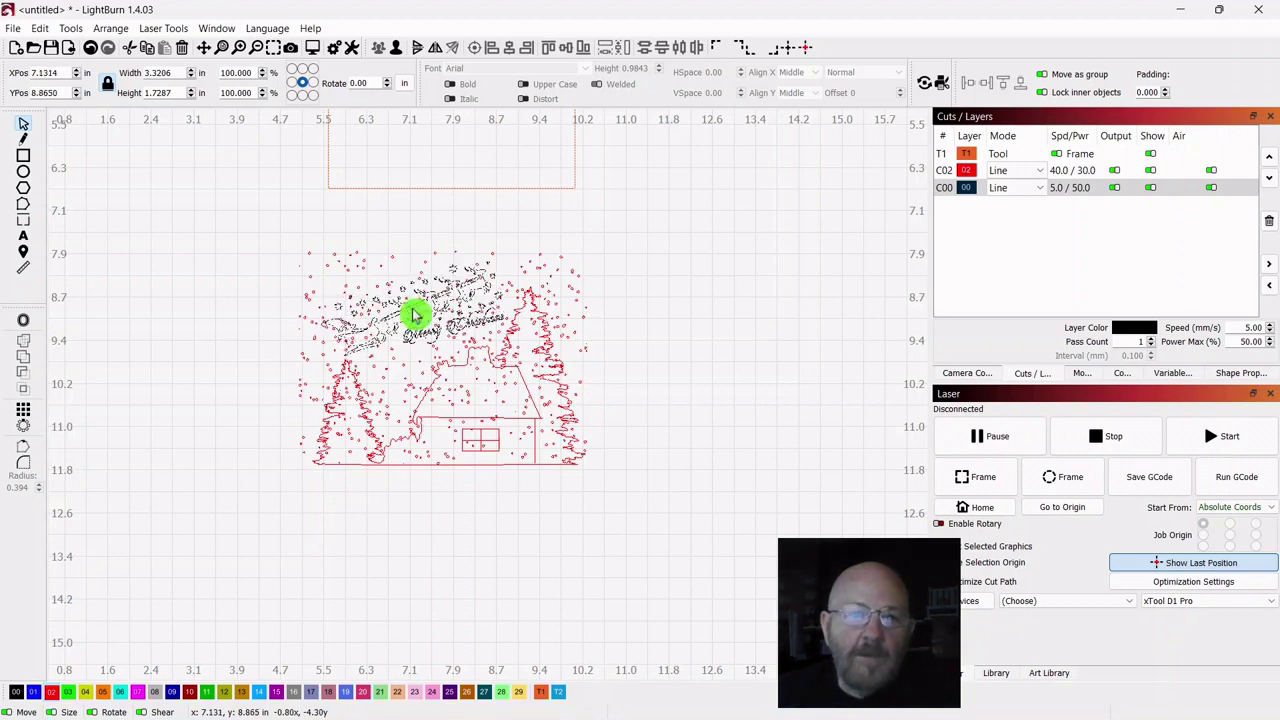
{"action": "left_click_drag", "start_coordinate": [413, 306], "coordinate": [413, 306]}
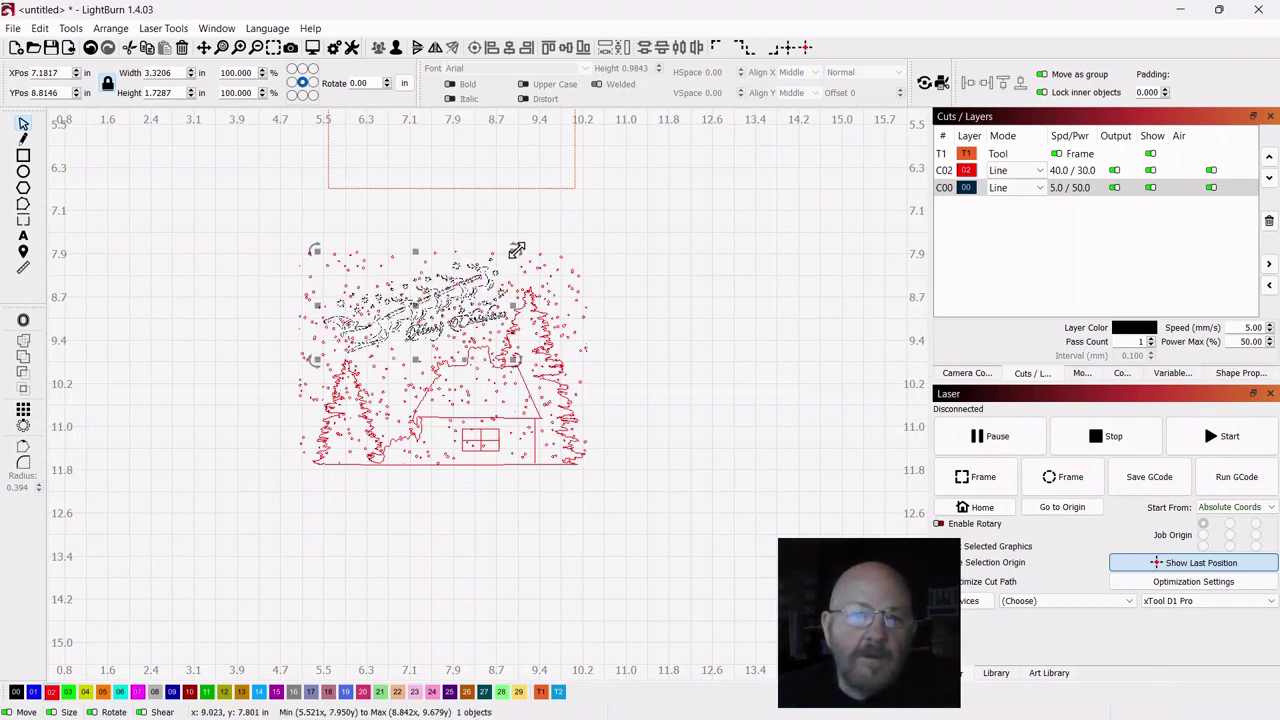
{"action": "left_click_drag", "start_coordinate": [516, 248], "coordinate": [527, 258]}
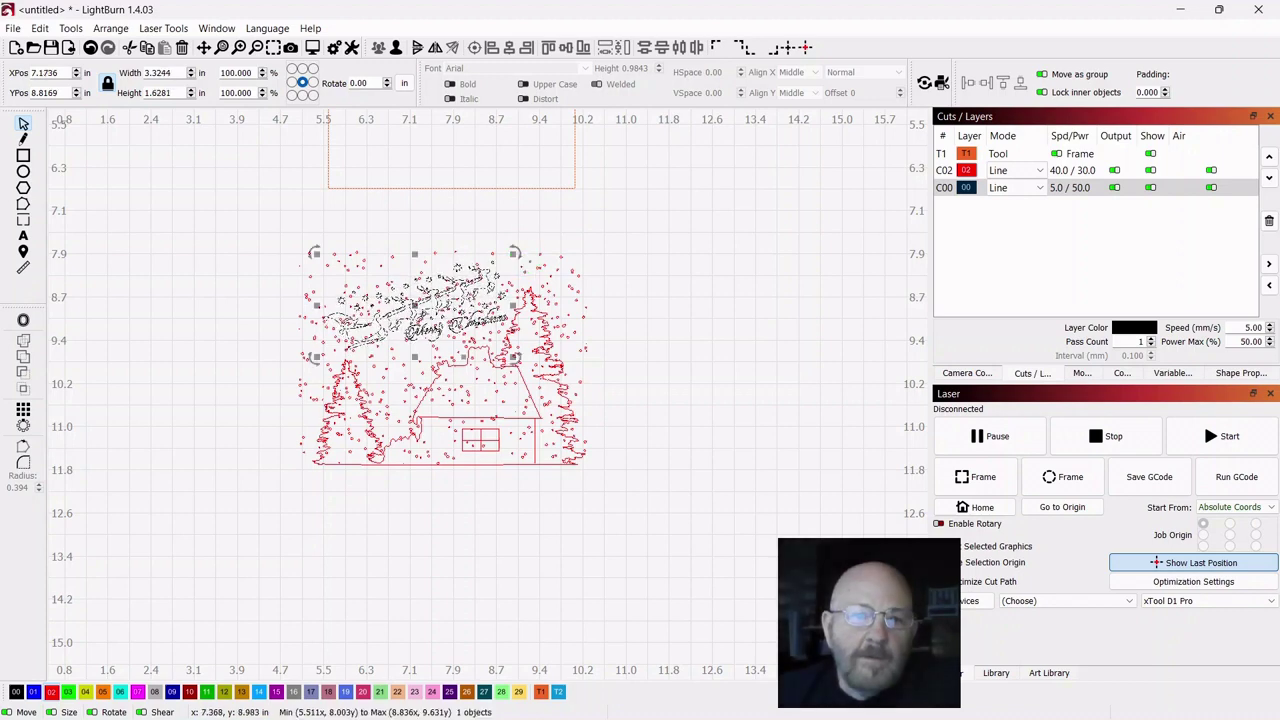
{"action": "left_click_drag", "start_coordinate": [416, 305], "coordinate": [403, 308]}
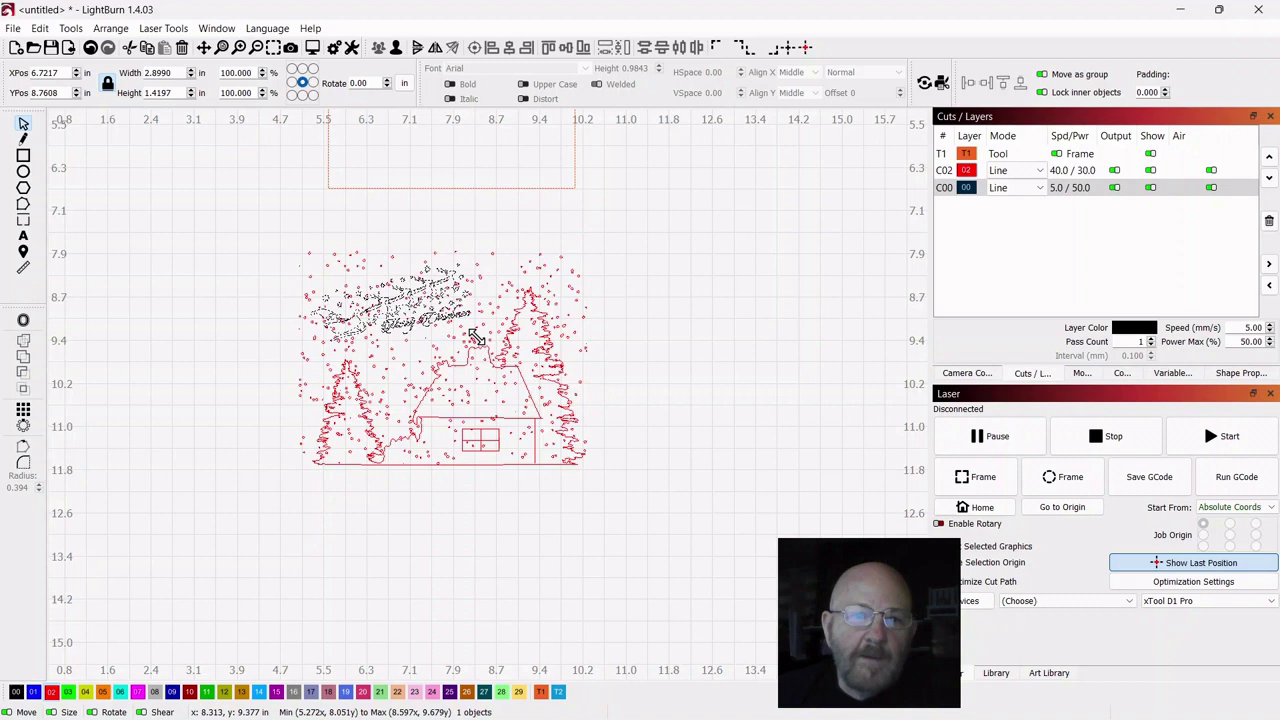
{"action": "left_click_drag", "start_coordinate": [476, 338], "coordinate": [470, 335]}
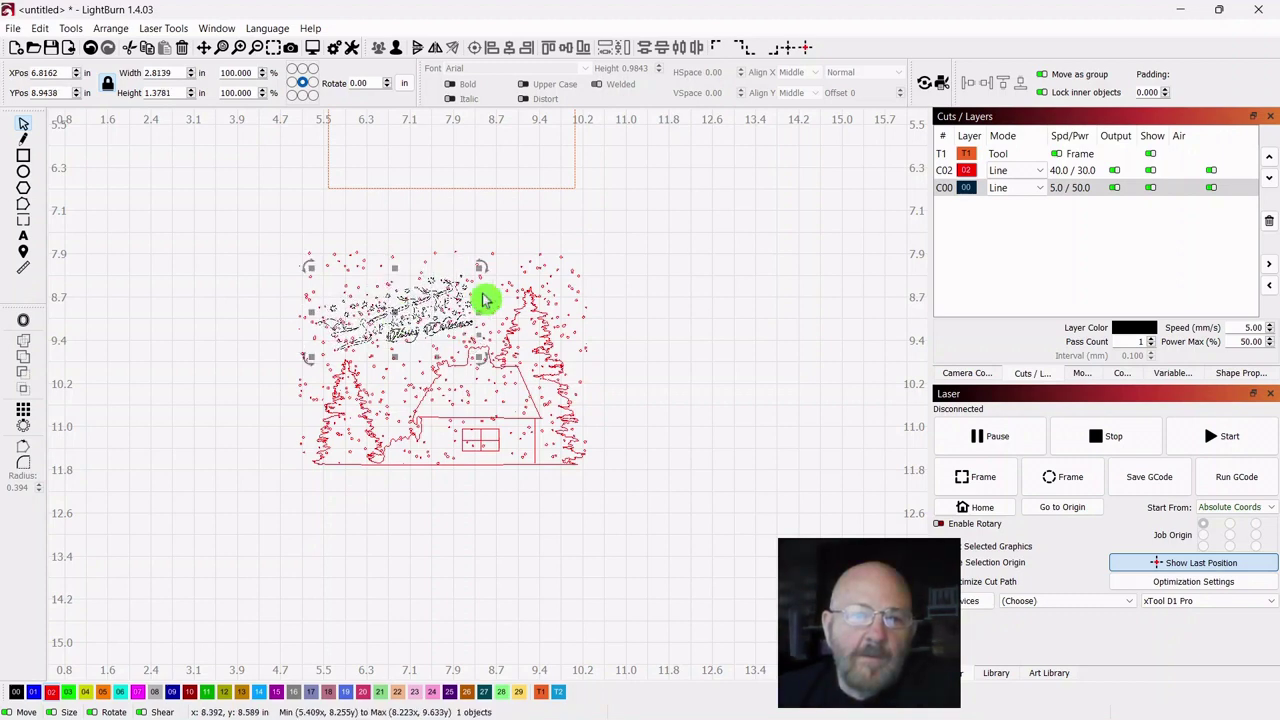
{"action": "left_click_drag", "start_coordinate": [482, 265], "coordinate": [483, 263]}
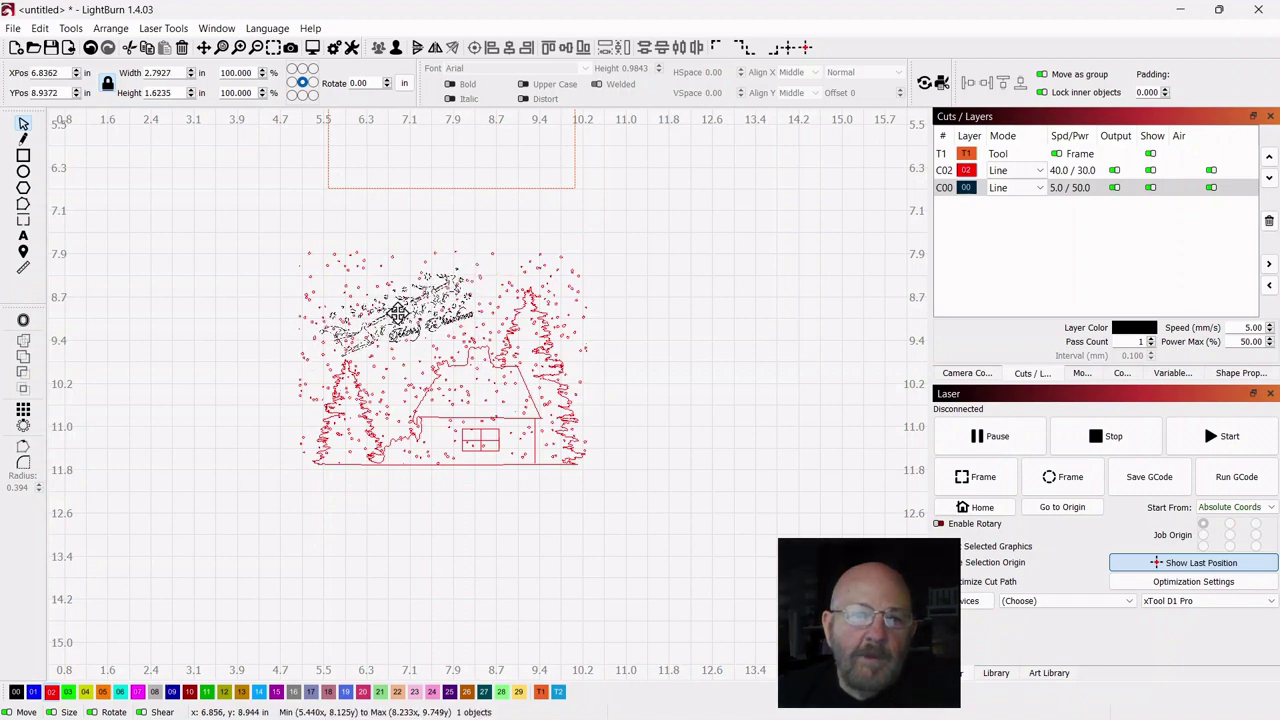
{"action": "left_click_drag", "start_coordinate": [400, 311], "coordinate": [402, 309]}
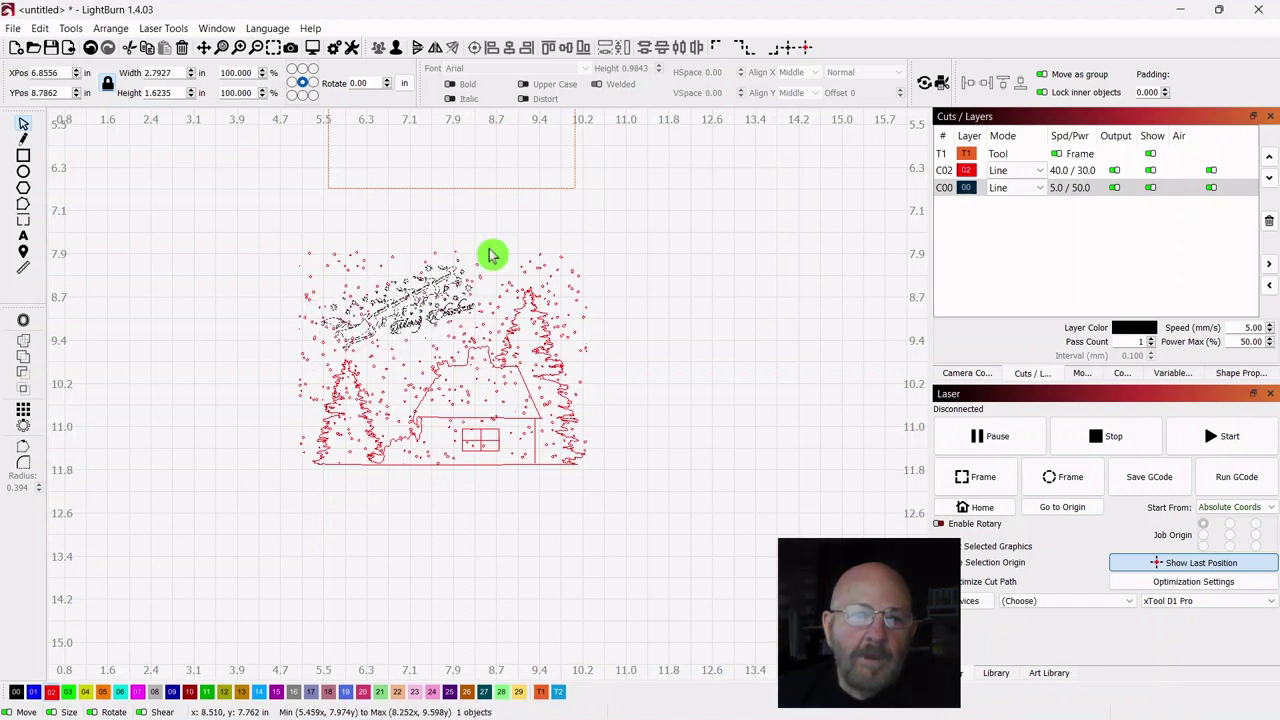
{"action": "left_click_drag", "start_coordinate": [490, 255], "coordinate": [495, 259]}
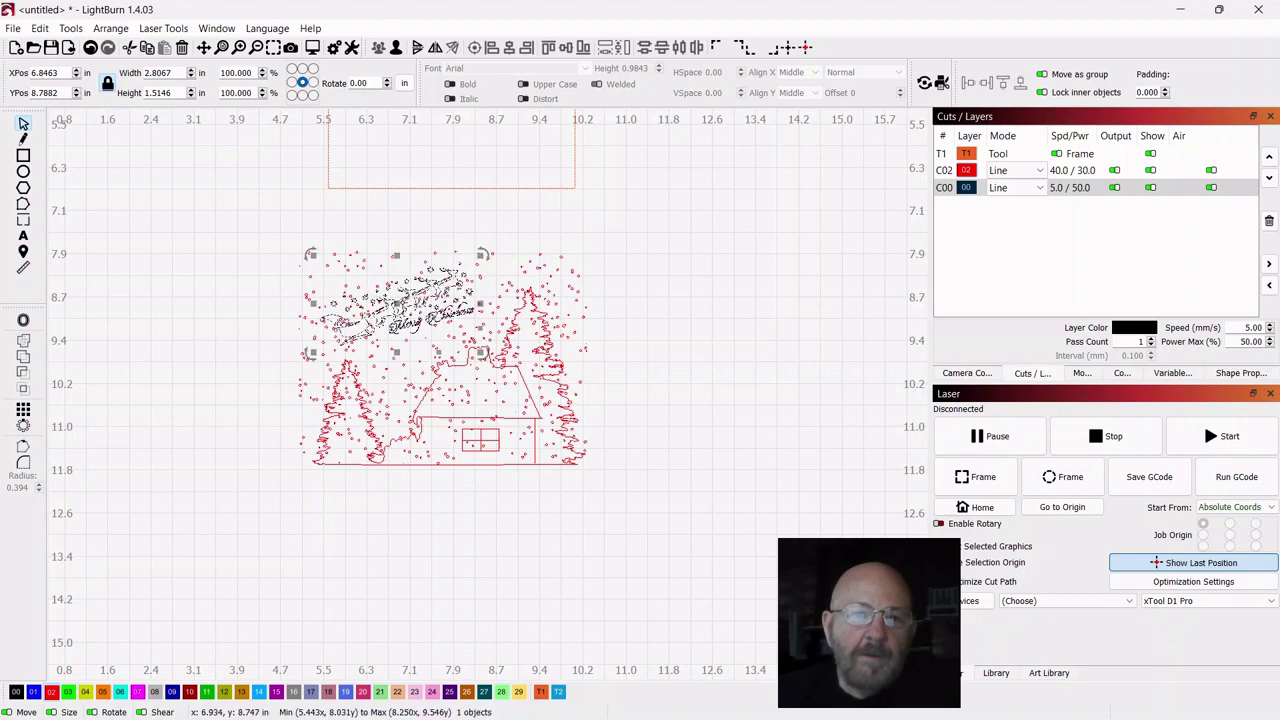
{"action": "left_click_drag", "start_coordinate": [407, 310], "coordinate": [414, 303]}
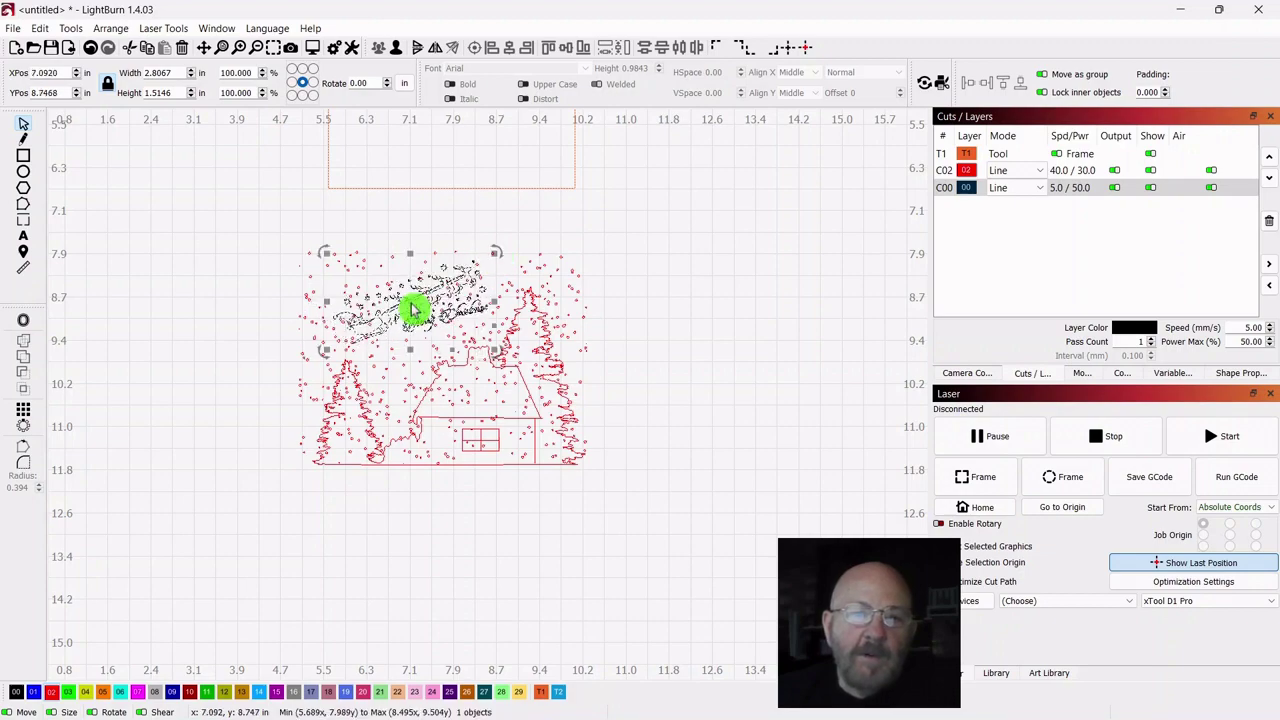
{"action": "scroll", "coordinate": [706, 329], "scroll_direction": "up", "scroll_amount": 5}
{"action": "scroll", "coordinate": [552, 390], "scroll_direction": "down", "scroll_amount": 4}
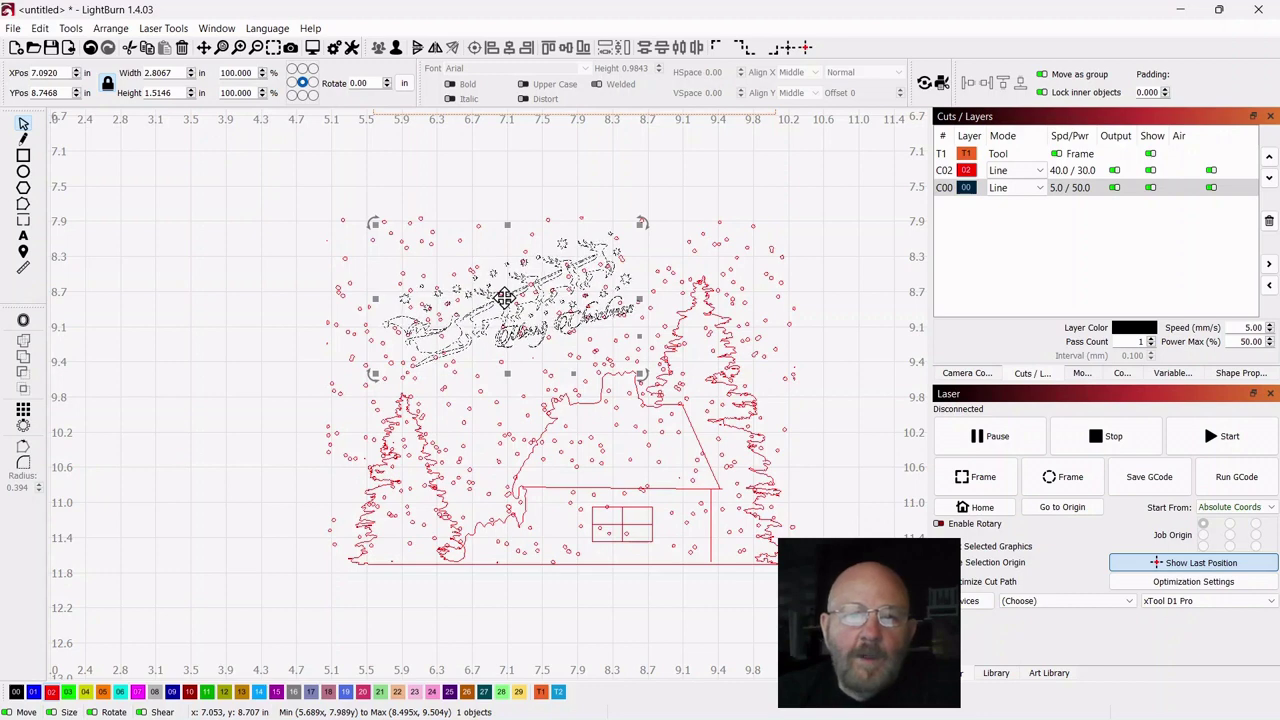
Move the selected sleigh onto the red 02 layer.
{"action": "left_click", "coordinate": [533, 322]}
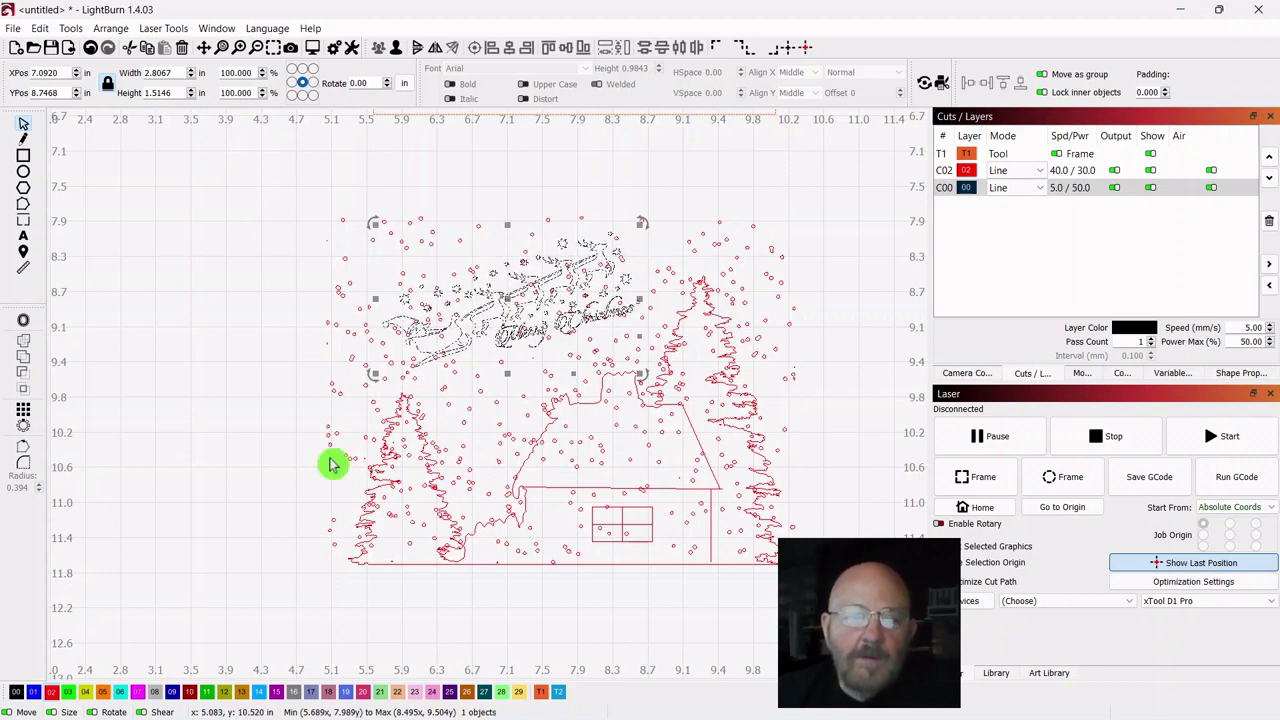
{"action": "left_click", "coordinate": [51, 694]}
{"action": "left_click", "coordinate": [177, 338]}
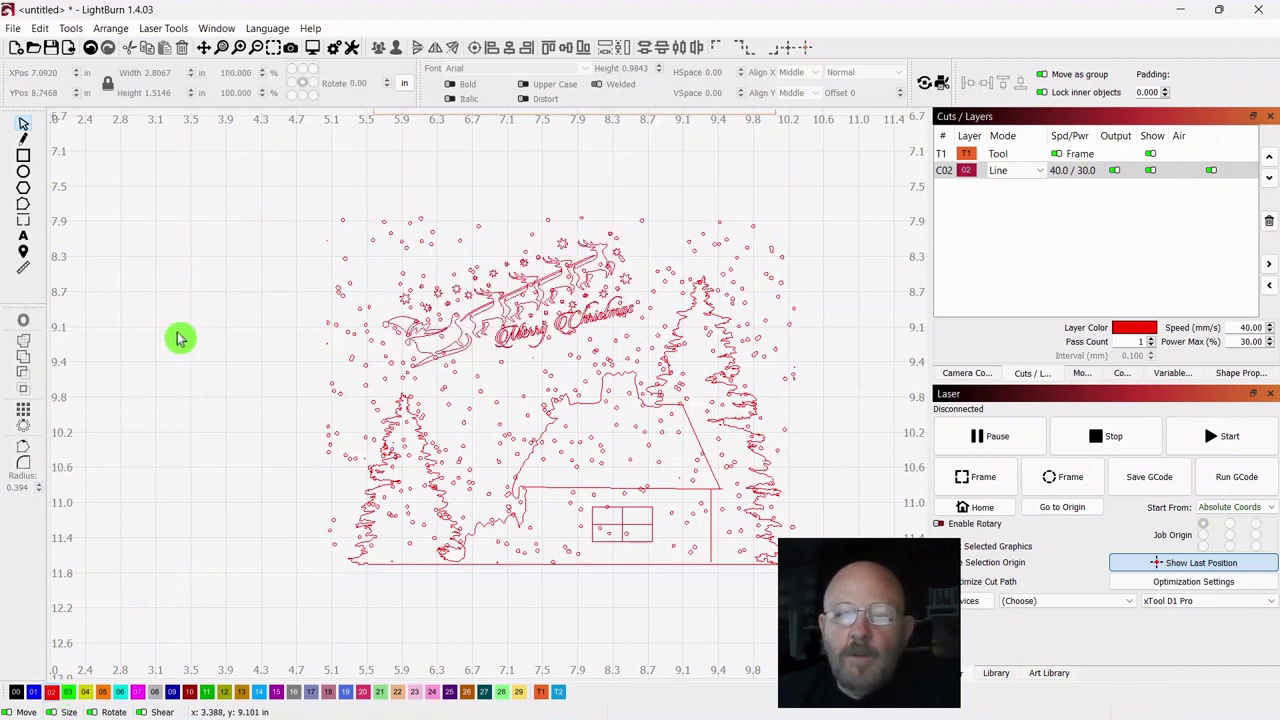
{"action": "left_click_drag", "start_coordinate": [826, 186], "coordinate": [697, 260]}
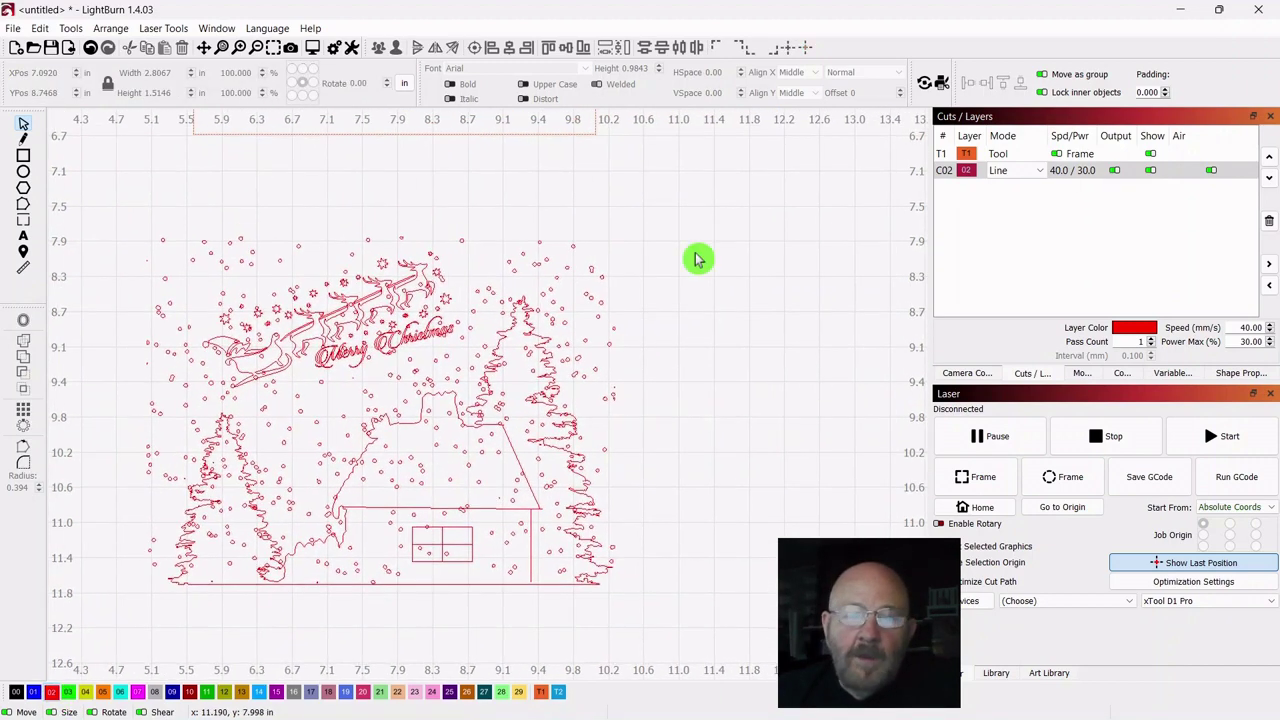
Reorder Cuts/Layers so the red C02 layer runs before the T1 tool layer.
{"action": "left_click", "coordinate": [995, 176]}
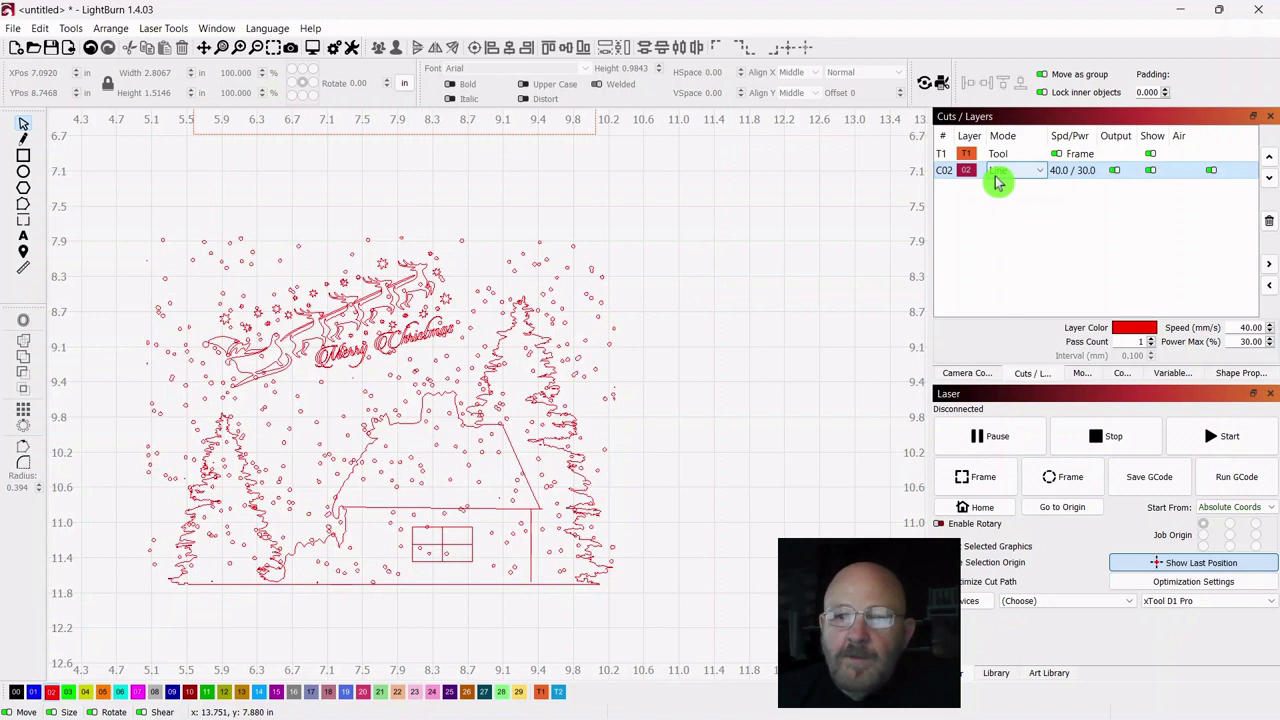
{"action": "left_click_drag", "start_coordinate": [966, 174], "coordinate": [966, 151]}
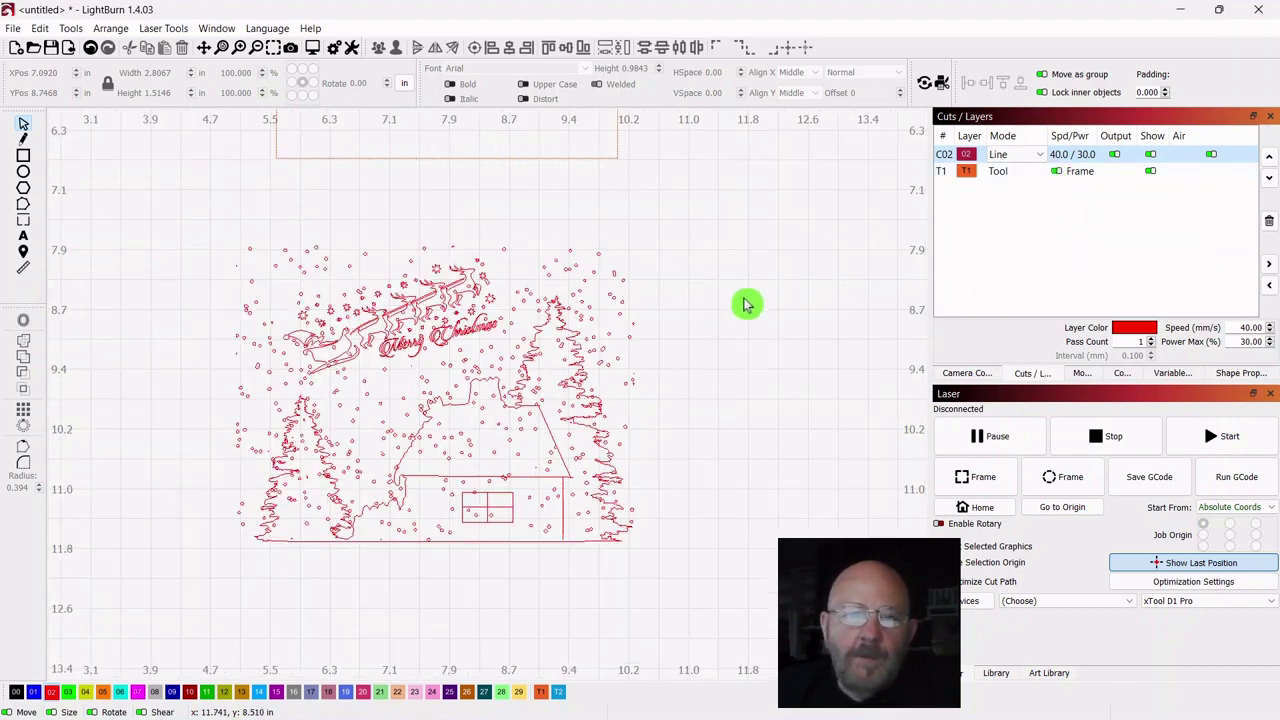
{"action": "scroll", "coordinate": [745, 305], "scroll_direction": "down", "scroll_amount": 2}
{"action": "left_click_drag", "start_coordinate": [811, 240], "coordinate": [355, 620]}
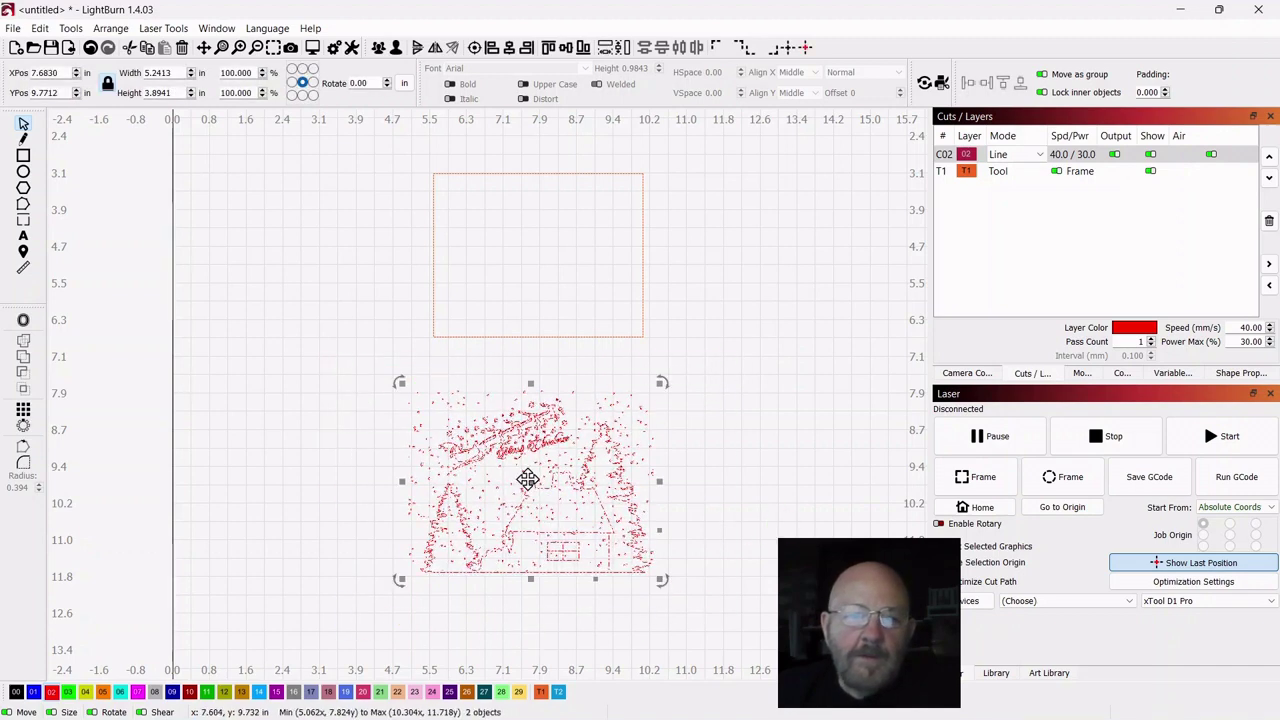
Group the sleigh with the house and trees and move the group onto the red frame.
{"action": "left_click", "coordinate": [567, 350]}
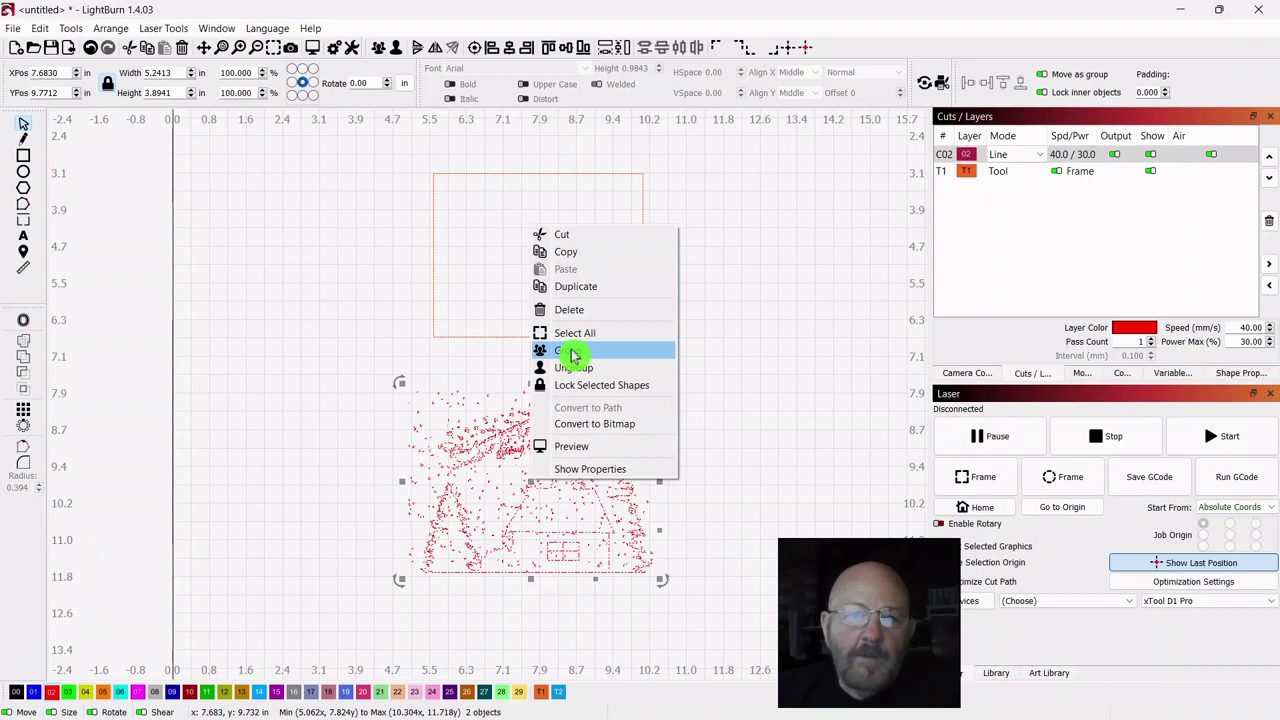
{"action": "left_click_drag", "start_coordinate": [534, 484], "coordinate": [542, 258]}
{"action": "scroll", "coordinate": [768, 320], "scroll_direction": "up", "scroll_amount": 5}
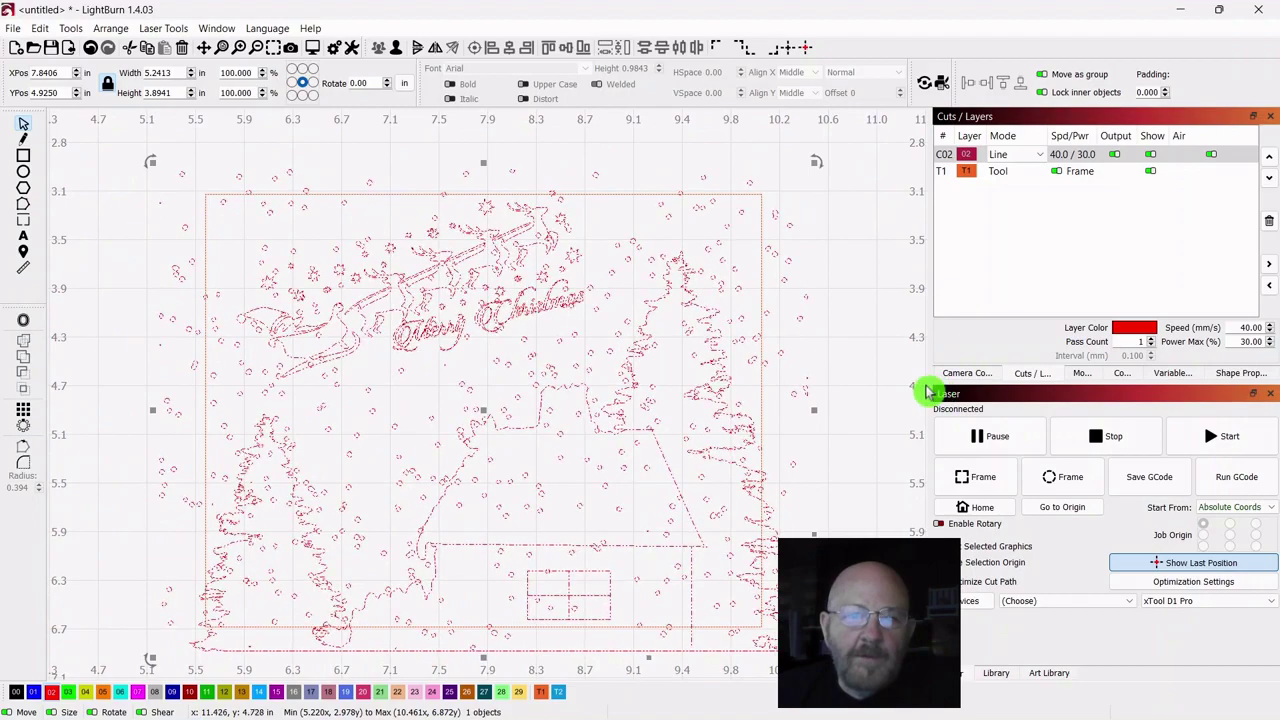
{"action": "scroll", "coordinate": [877, 390], "scroll_direction": "down", "scroll_amount": 3}
{"action": "left_click_drag", "start_coordinate": [871, 425], "coordinate": [737, 380]}
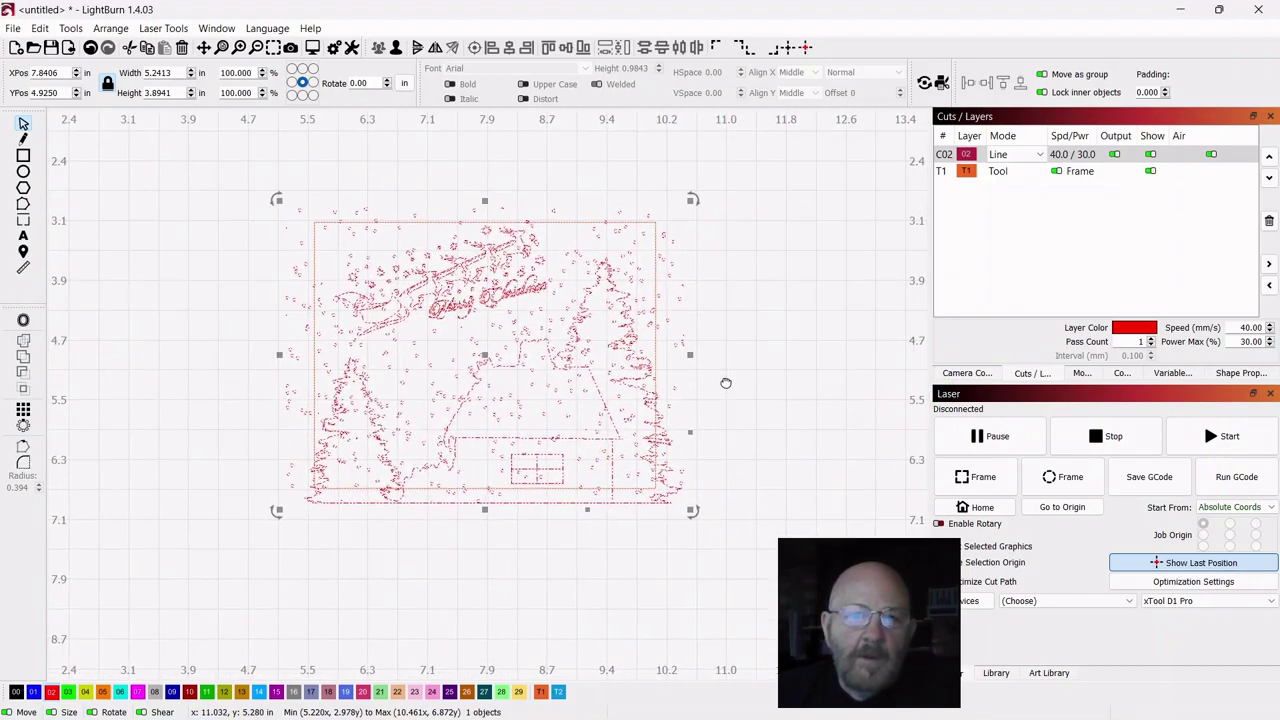
Scale the scene to about 4.46 × 3.32 inches and centre it inside the 4.5 × 3.5 frame.
{"action": "left_click_drag", "start_coordinate": [691, 198], "coordinate": [600, 248]}
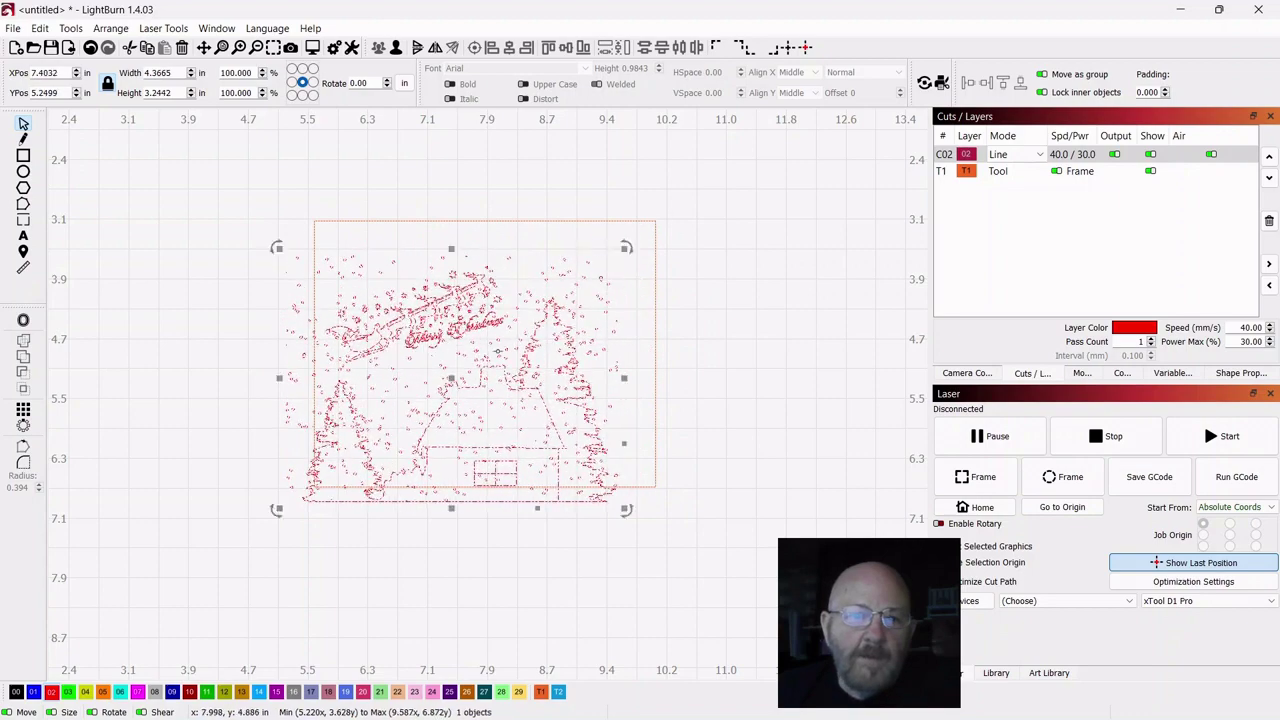
{"action": "left_click_drag", "start_coordinate": [449, 382], "coordinate": [467, 377]}
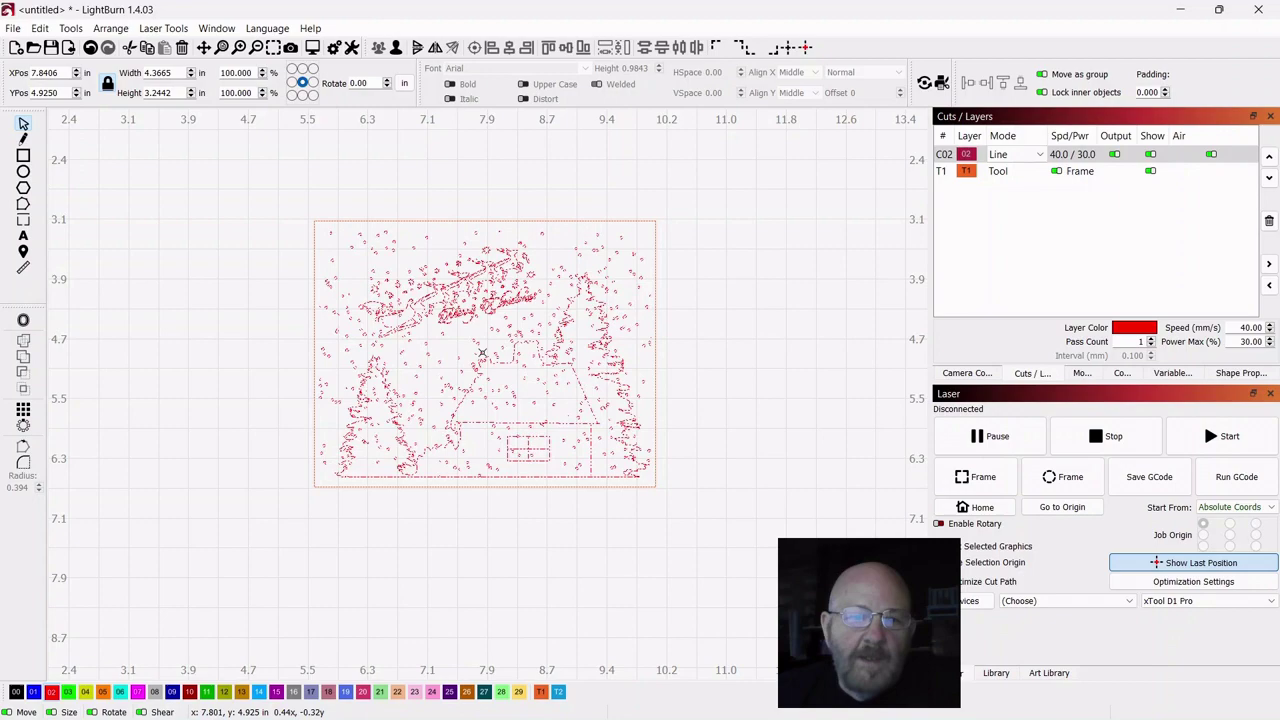
{"action": "left_click_drag", "start_coordinate": [482, 352], "coordinate": [482, 352]}
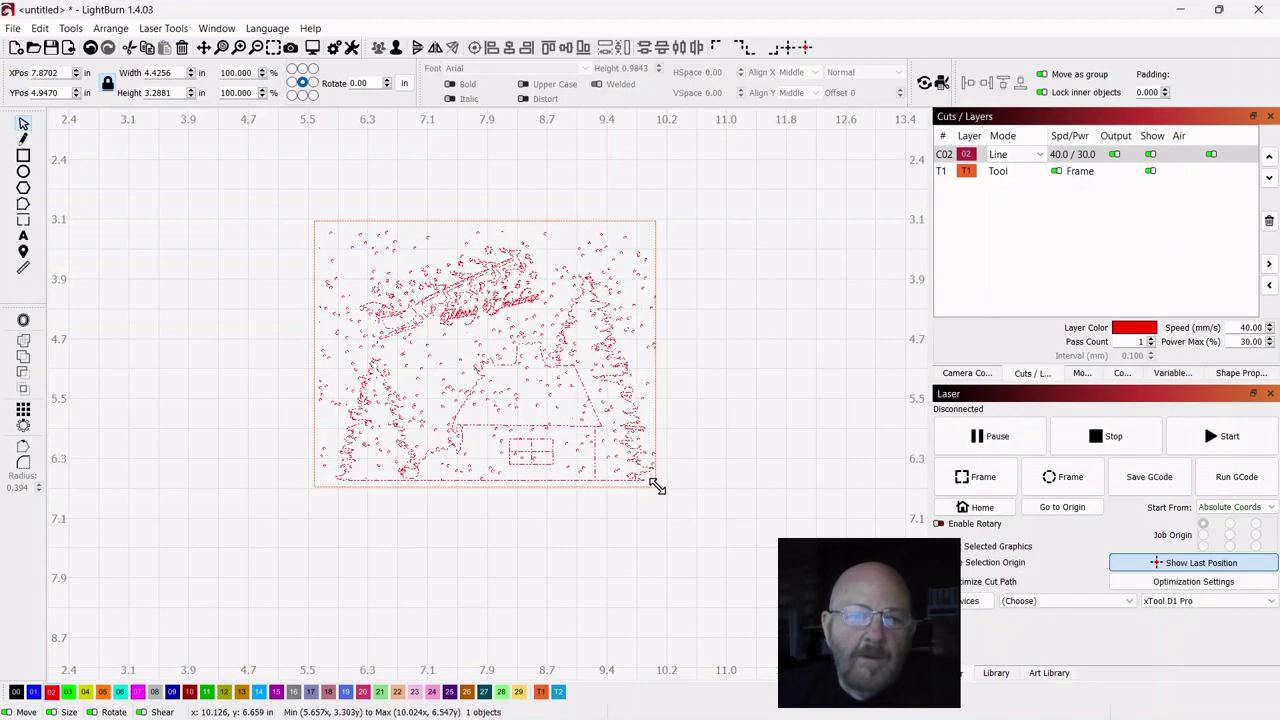
{"action": "left_click_drag", "start_coordinate": [661, 487], "coordinate": [668, 492]}
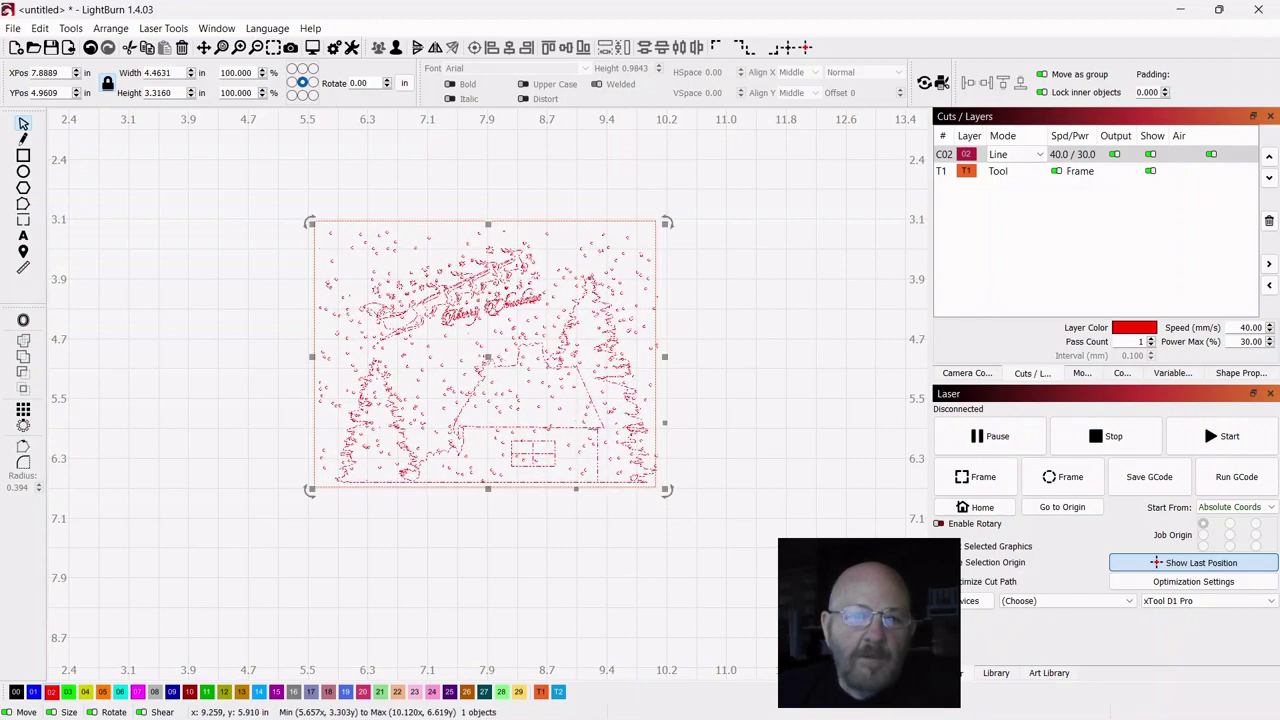
{"action": "left_click_drag", "start_coordinate": [490, 360], "coordinate": [491, 362]}
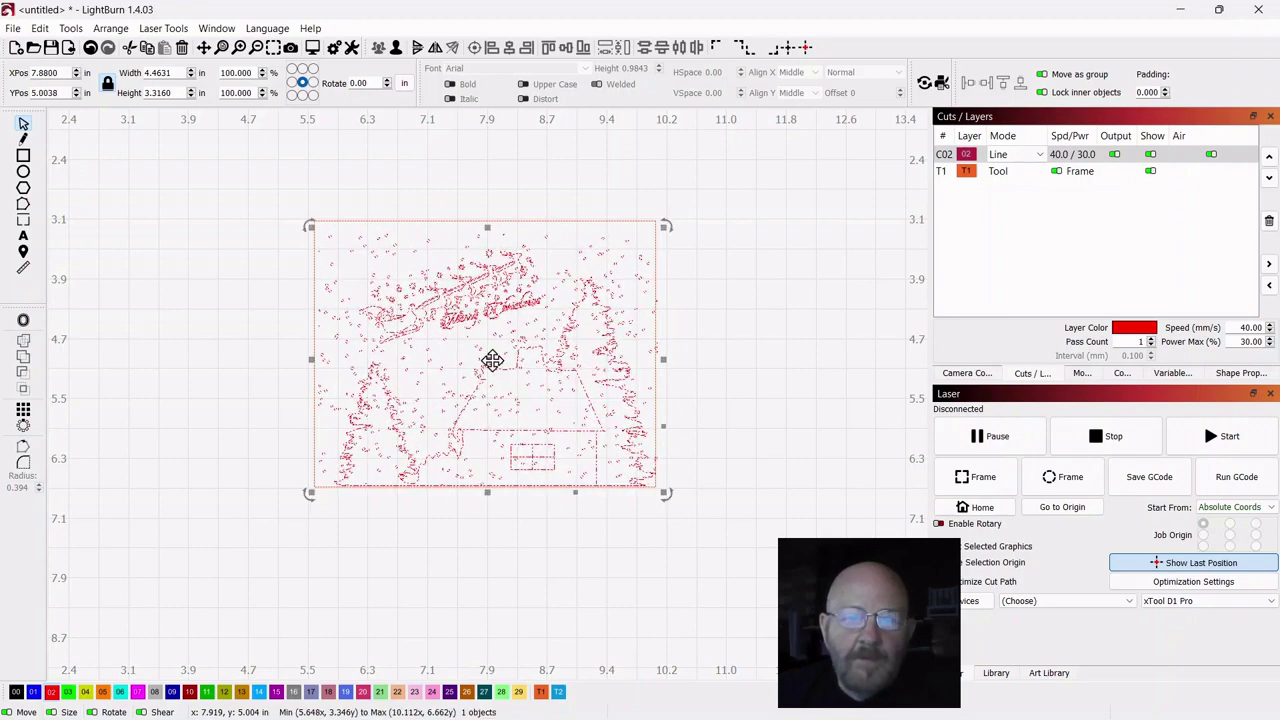
Select the Christmas scene, toggle it into rotate mode, then deselect and recentre the view.
{"action": "left_click", "coordinate": [729, 357]}
{"action": "scroll", "coordinate": [729, 357], "scroll_direction": "up", "scroll_amount": 4}
{"action": "scroll", "coordinate": [729, 357], "scroll_direction": "down", "scroll_amount": 3}
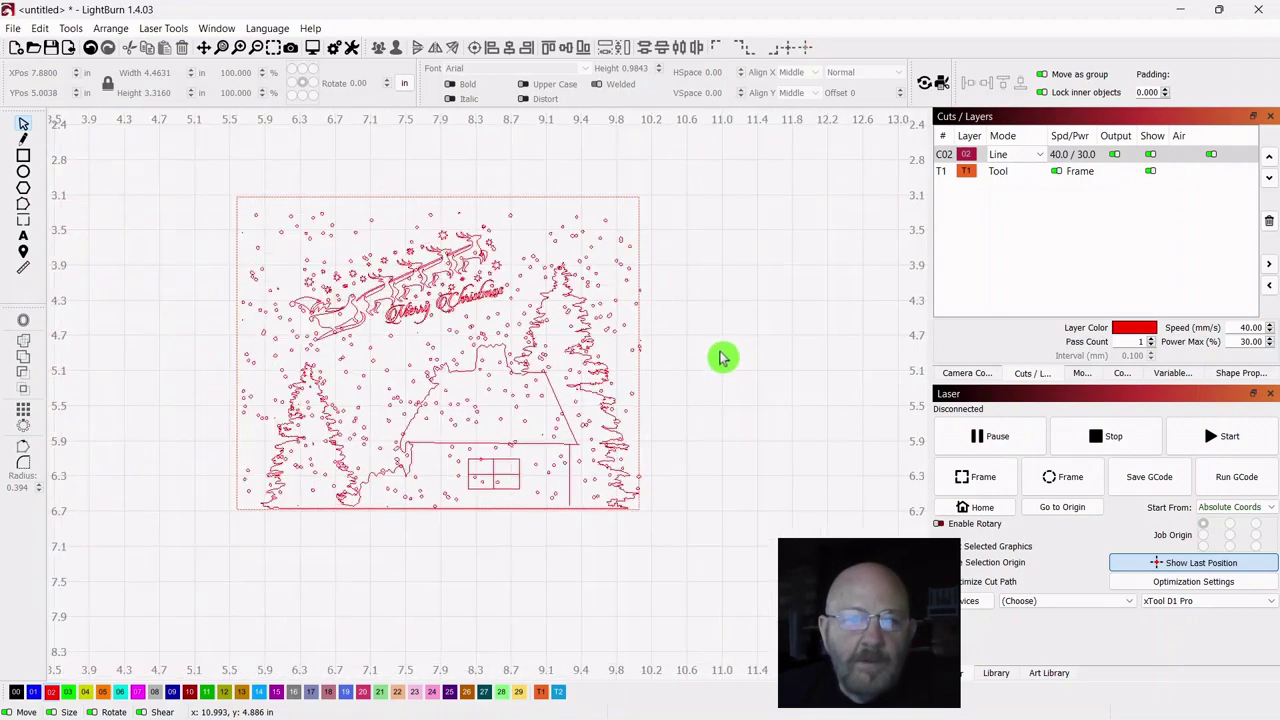
{"action": "left_click", "coordinate": [475, 367]}
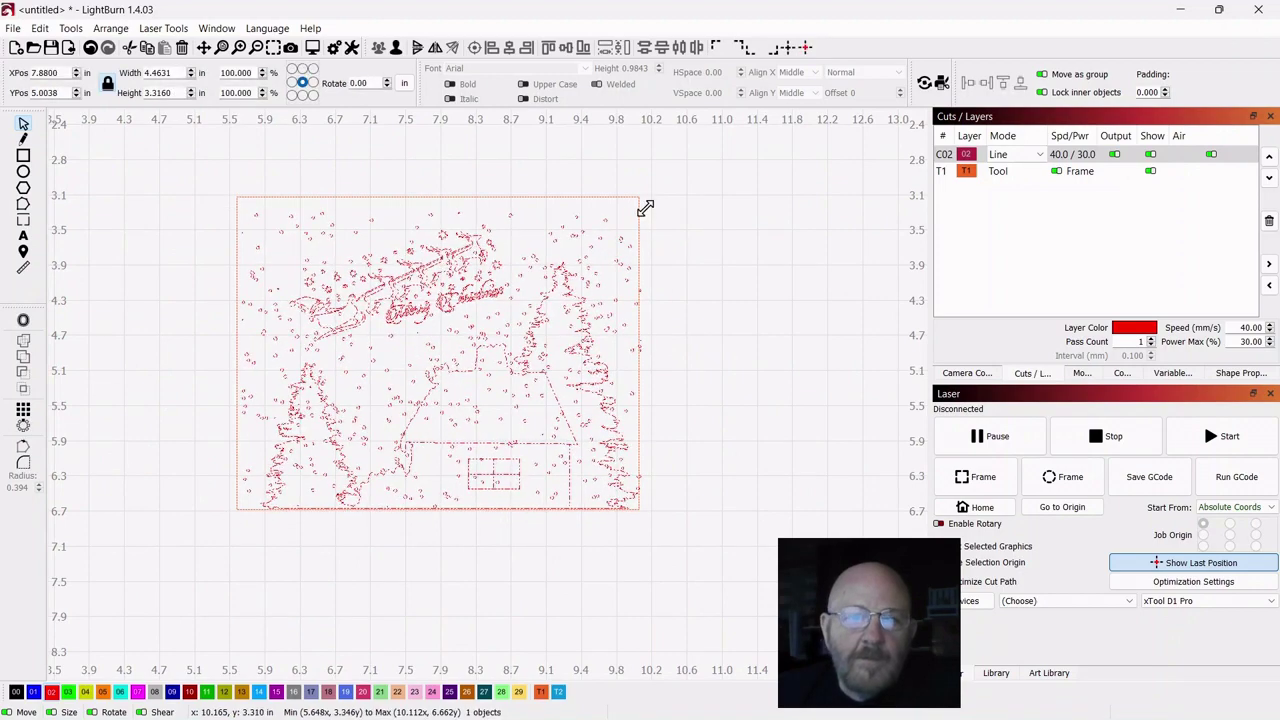
{"action": "left_click", "coordinate": [461, 360]}
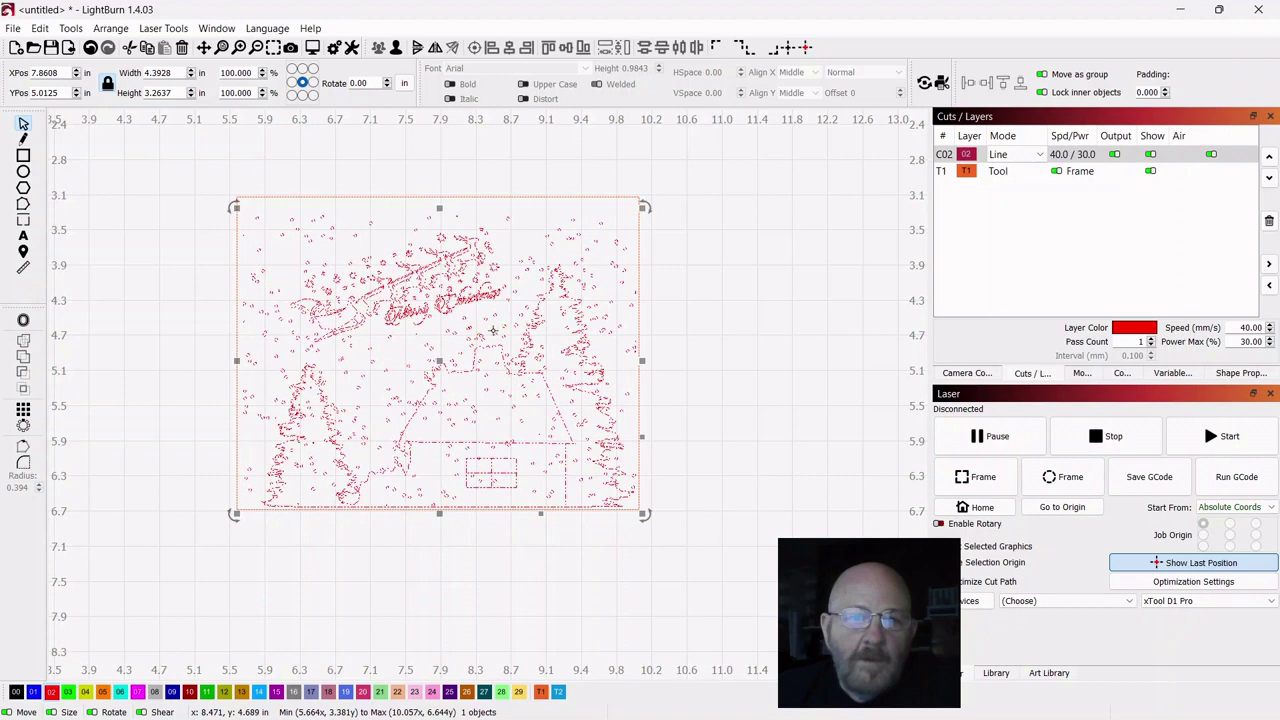
{"action": "left_click", "coordinate": [737, 370]}
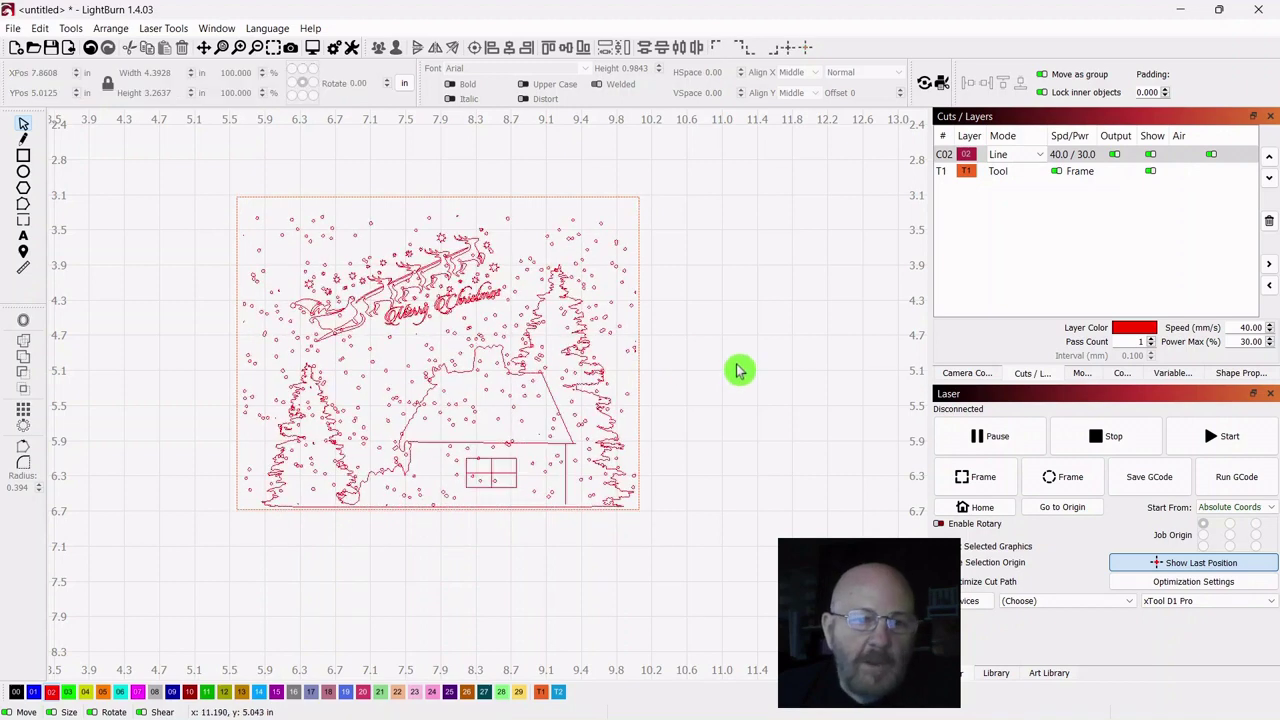
{"action": "left_click_drag", "start_coordinate": [728, 334], "coordinate": [762, 380]}
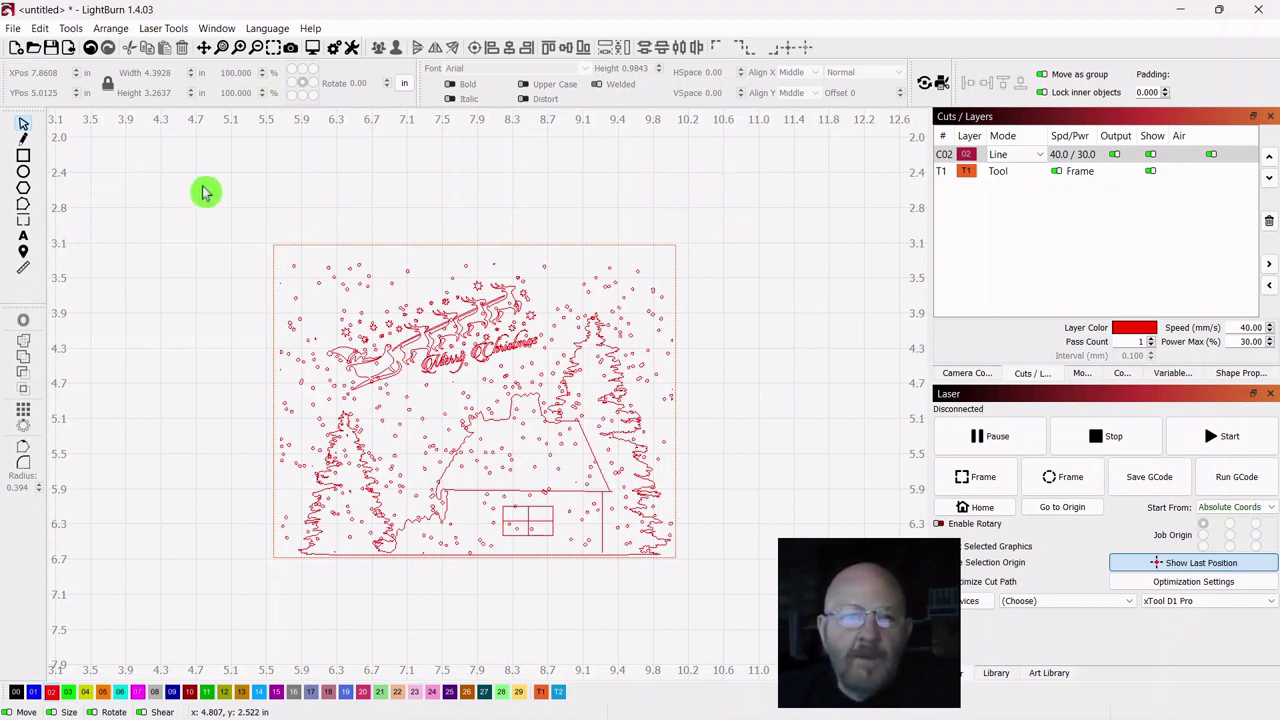
Attempt several marquee selections around the scene and its frame.
{"action": "left_click_drag", "start_coordinate": [182, 180], "coordinate": [474, 438]}
{"action": "left_click_drag", "start_coordinate": [223, 217], "coordinate": [560, 463]}
{"action": "left_click", "coordinate": [505, 399]}
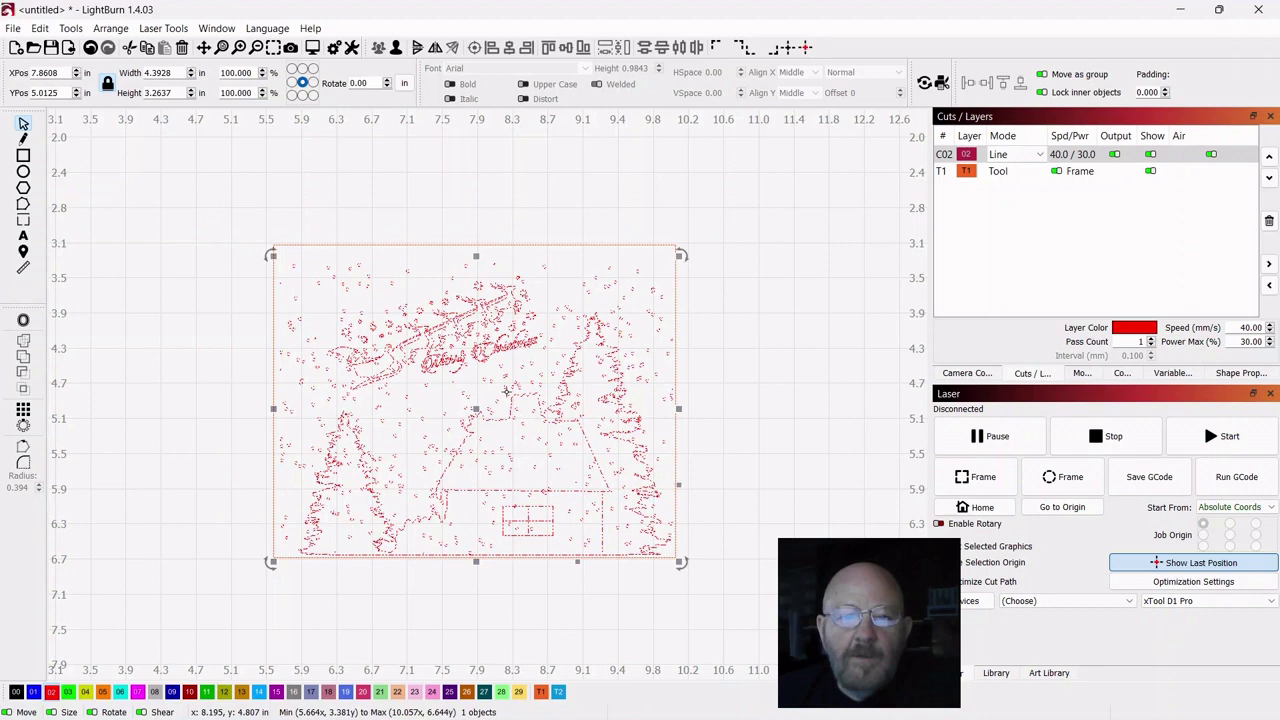
{"action": "left_click", "coordinate": [760, 338]}
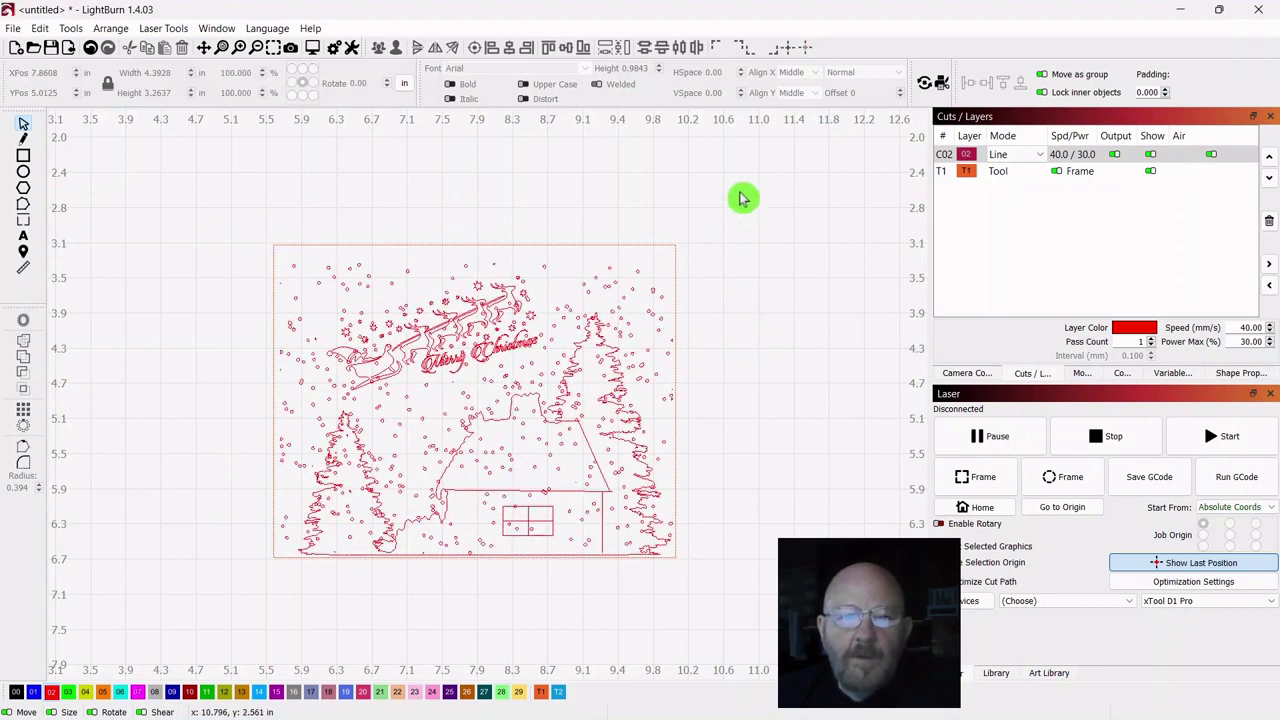
{"action": "left_click_drag", "start_coordinate": [758, 199], "coordinate": [545, 288]}
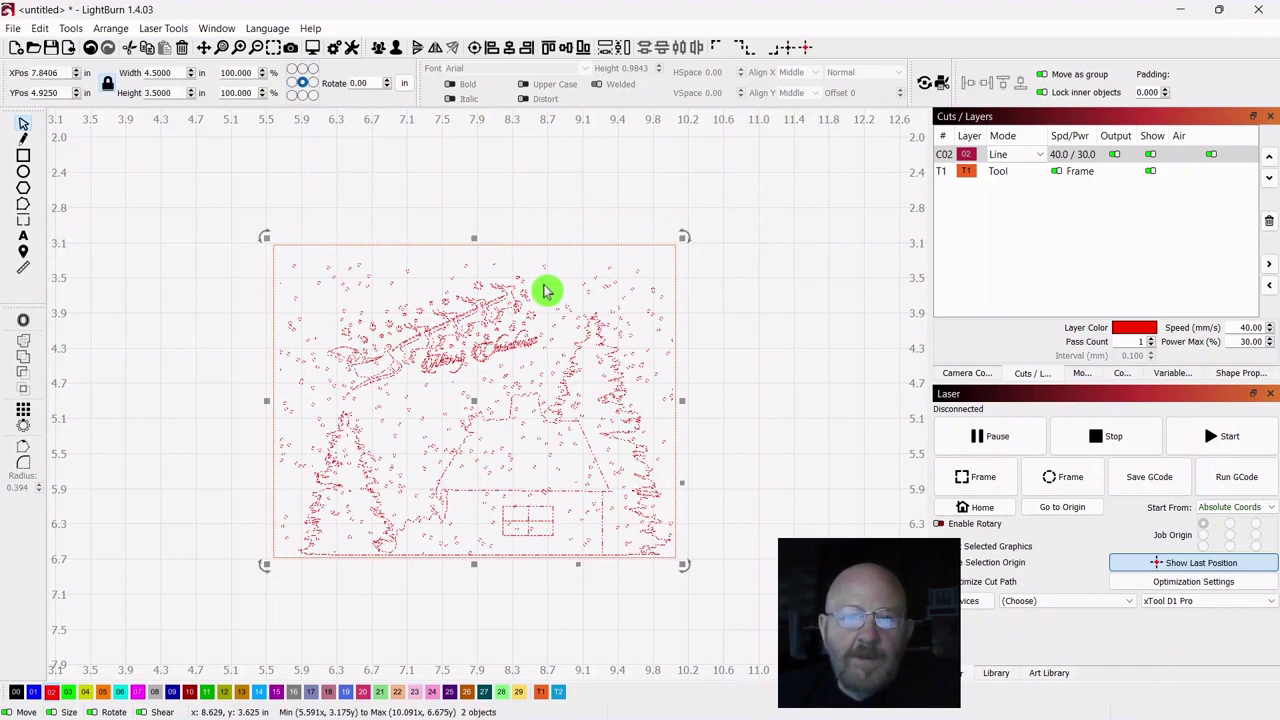
{"action": "left_click", "coordinate": [770, 286]}
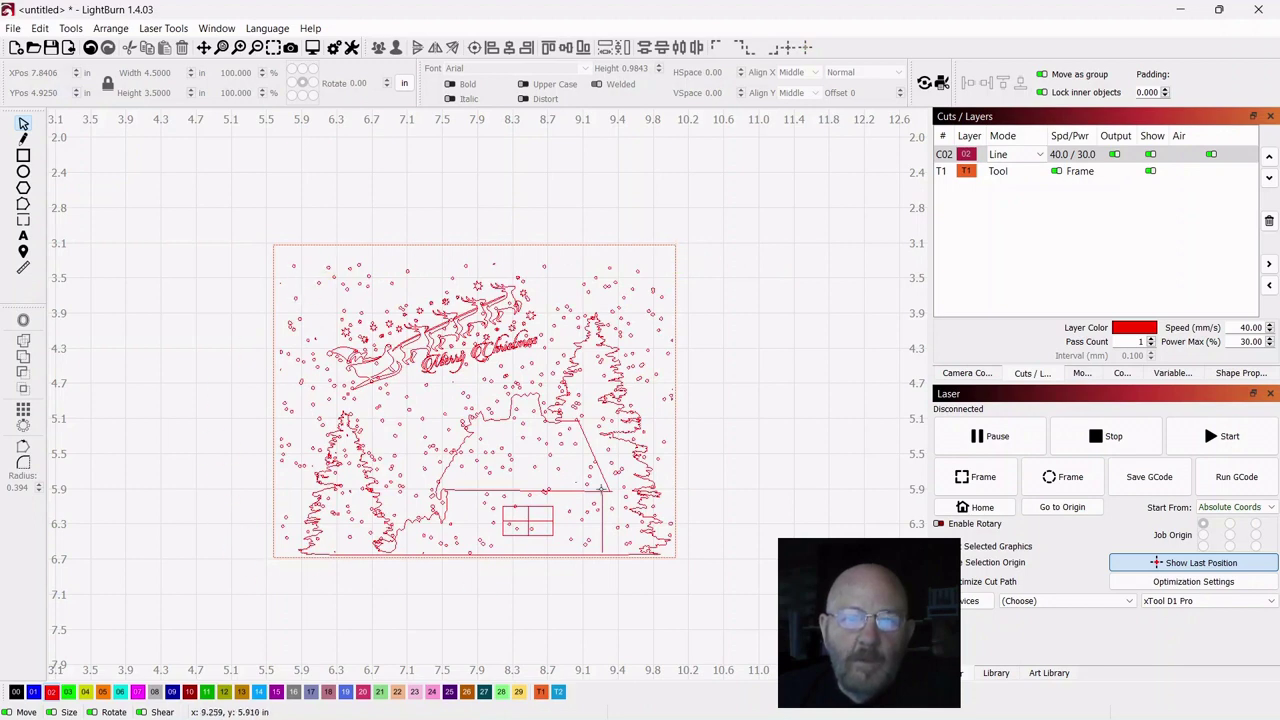
Marquee-select the scene and its 4.5 × 3.5 inch frame and group them together.
{"action": "left_click_drag", "start_coordinate": [746, 201], "coordinate": [555, 378]}
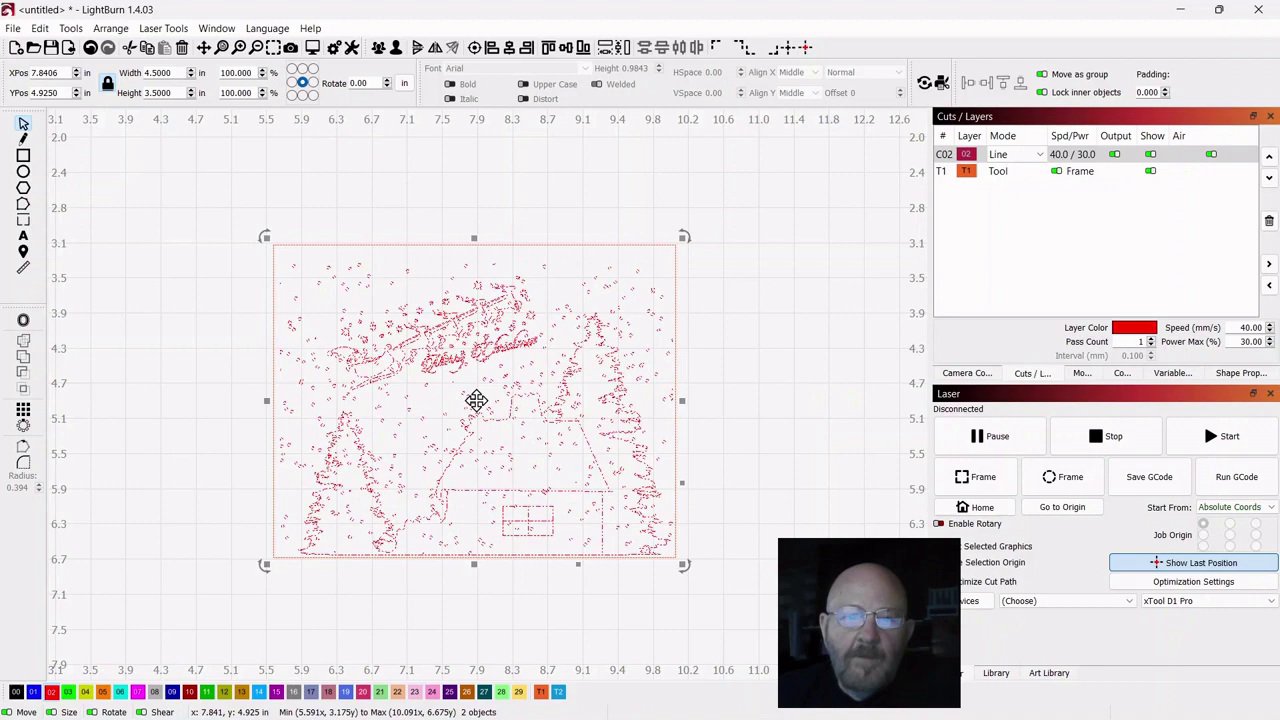
{"action": "right_click", "coordinate": [479, 405]}
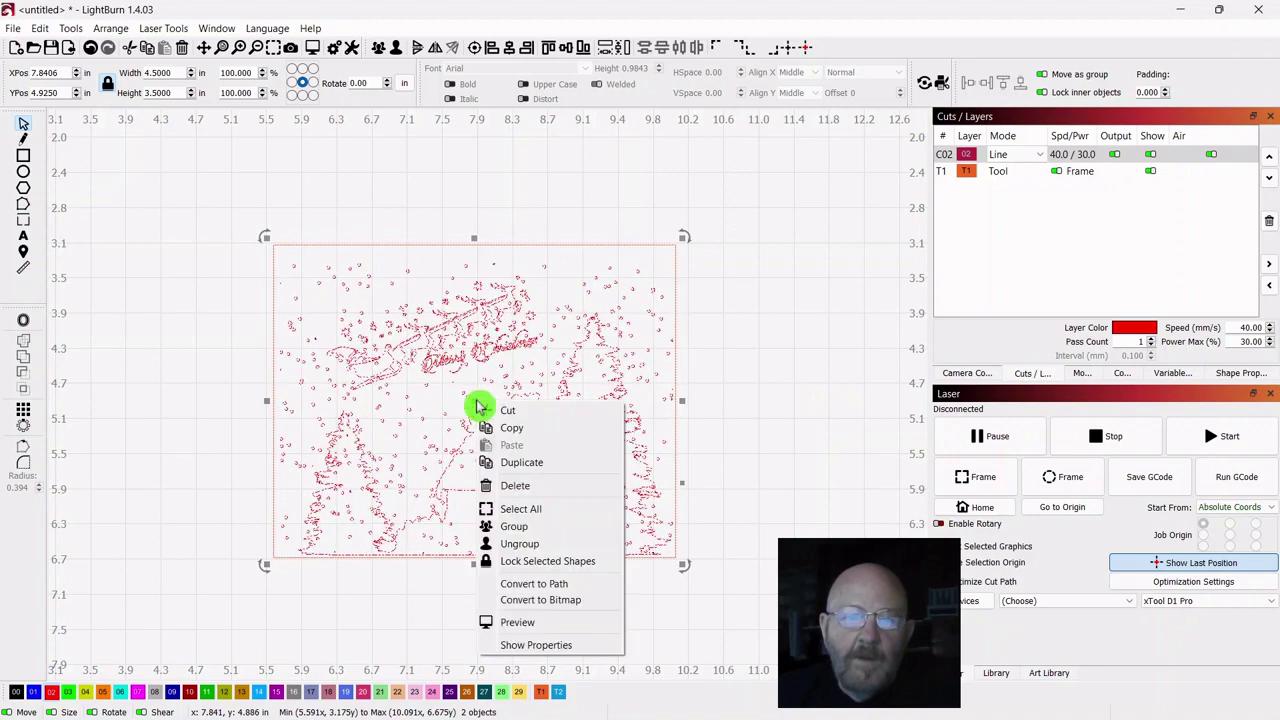
{"action": "left_click", "coordinate": [519, 543]}
{"action": "left_click", "coordinate": [752, 320]}
{"action": "scroll", "coordinate": [771, 371], "scroll_direction": "up", "scroll_amount": 1}
{"action": "scroll", "coordinate": [766, 366], "scroll_direction": "down", "scroll_amount": 3}
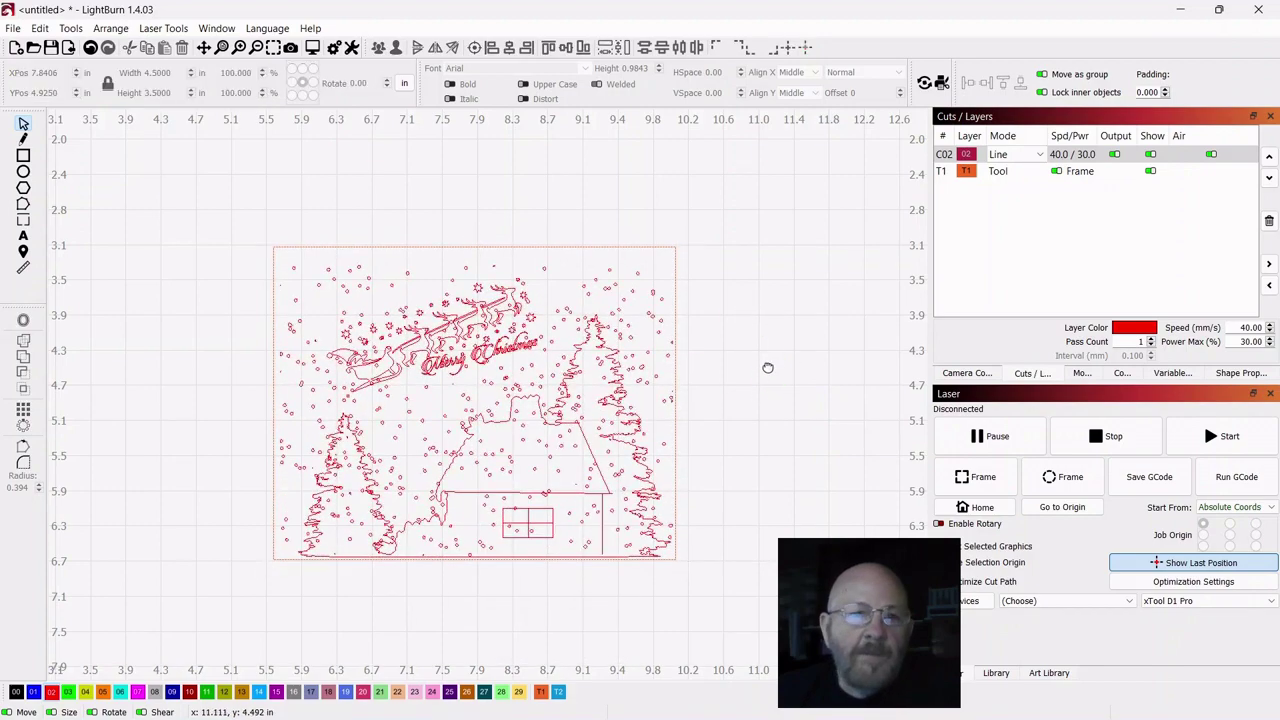
{"action": "left_click_drag", "start_coordinate": [757, 357], "coordinate": [746, 323]}
{"action": "scroll", "coordinate": [709, 314], "scroll_direction": "up", "scroll_amount": 2}
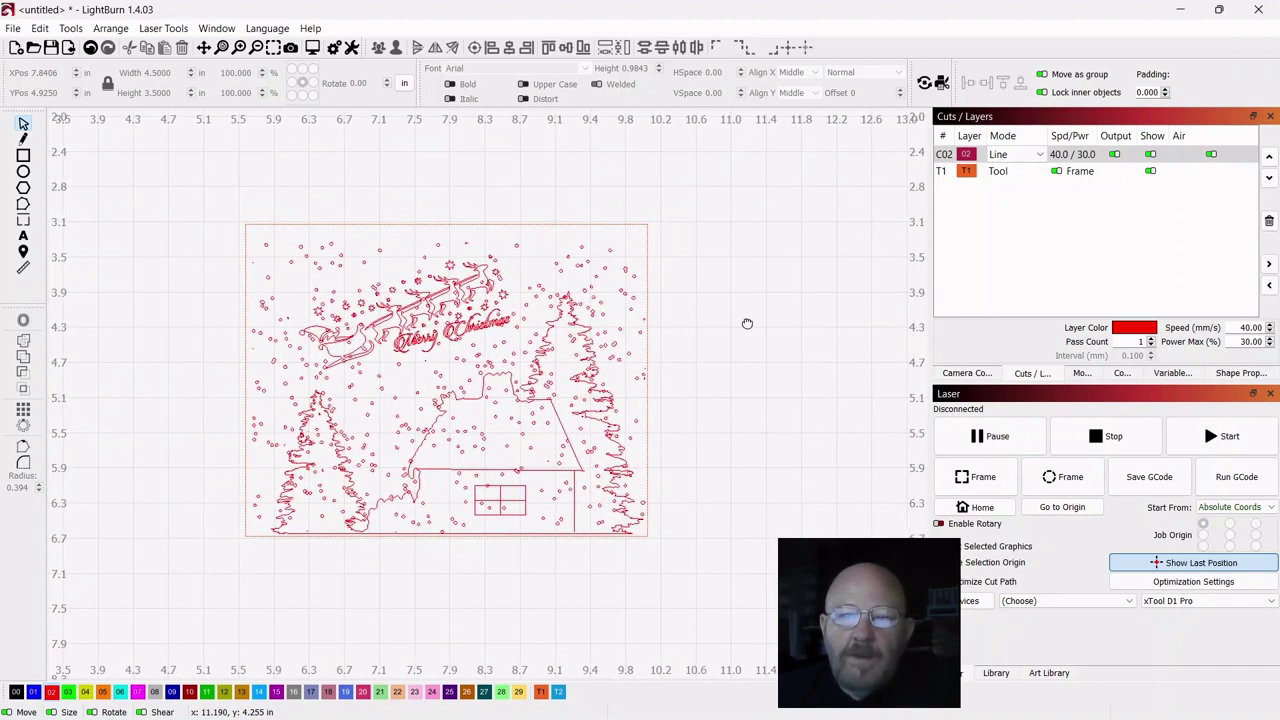